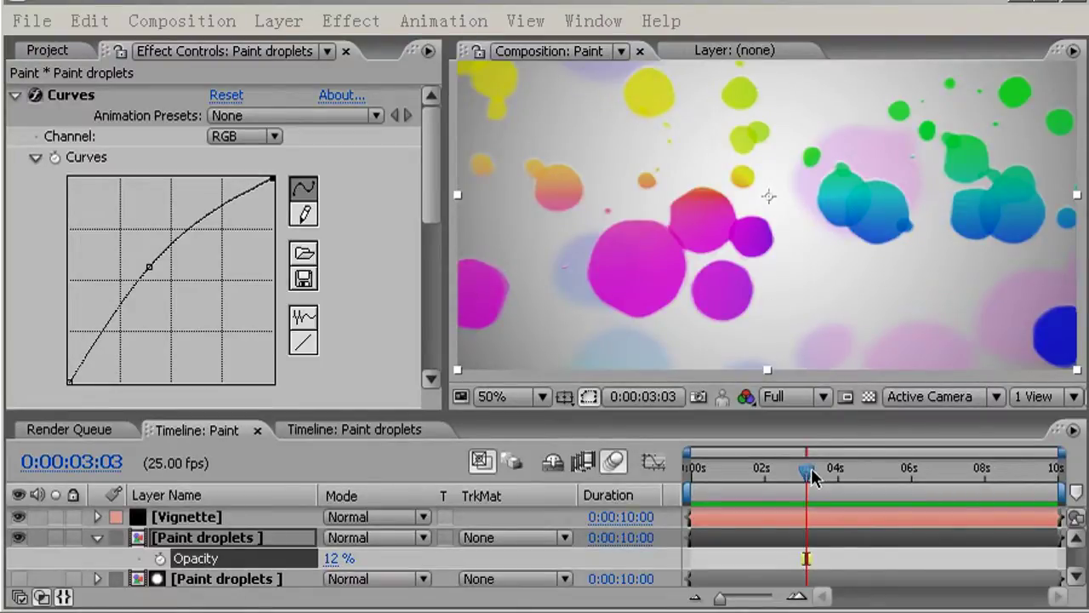
- Preview the droplet animation, then collapse the layer and enlarge the Timeline to show all seven layers
drag(804, 463, 994, 492)
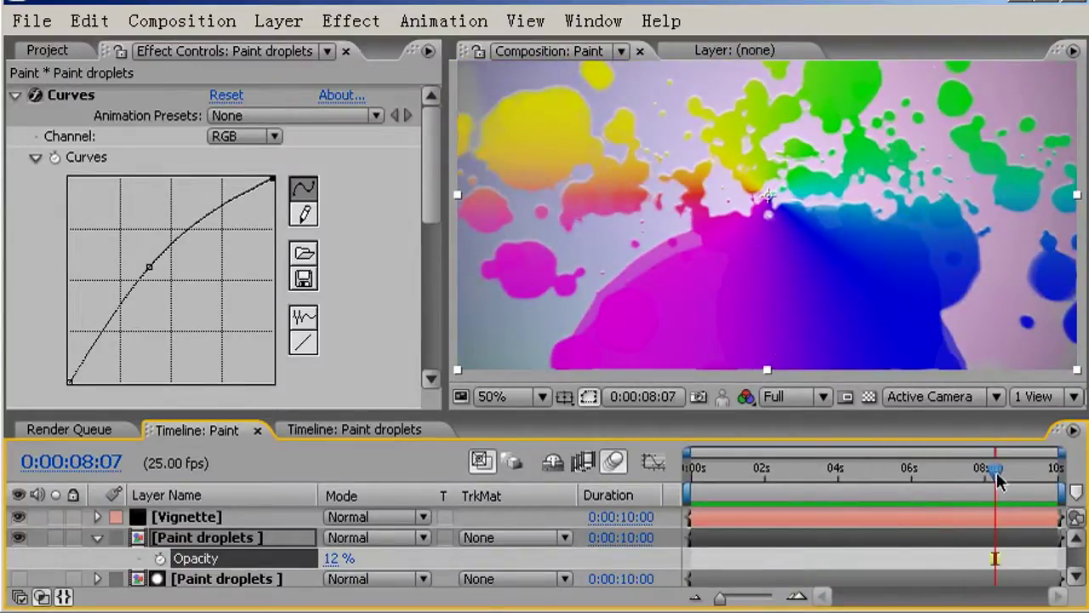
drag(996, 470, 912, 491)
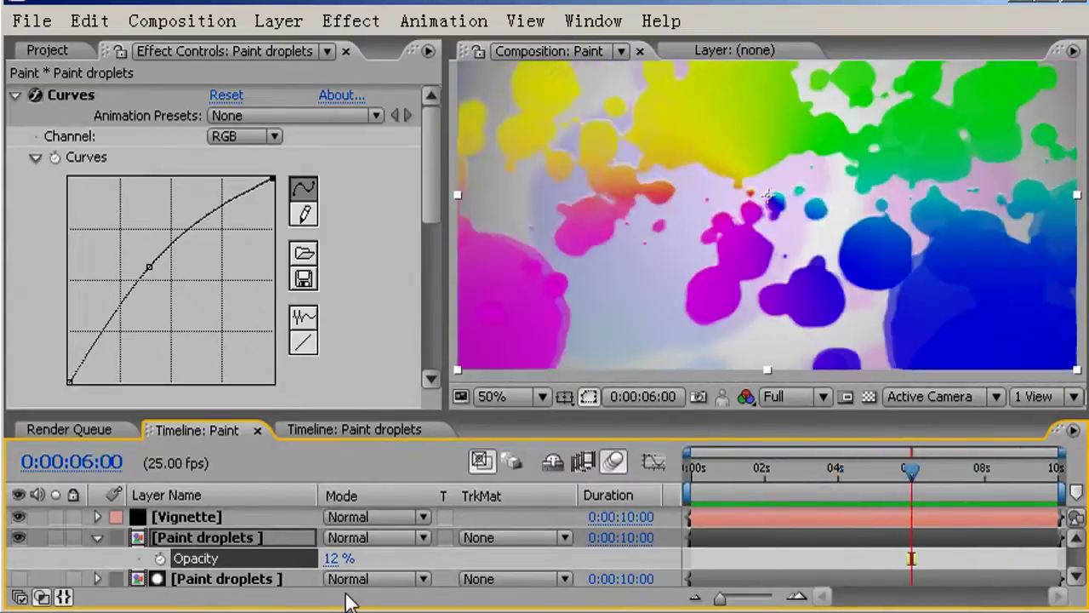
click(98, 539)
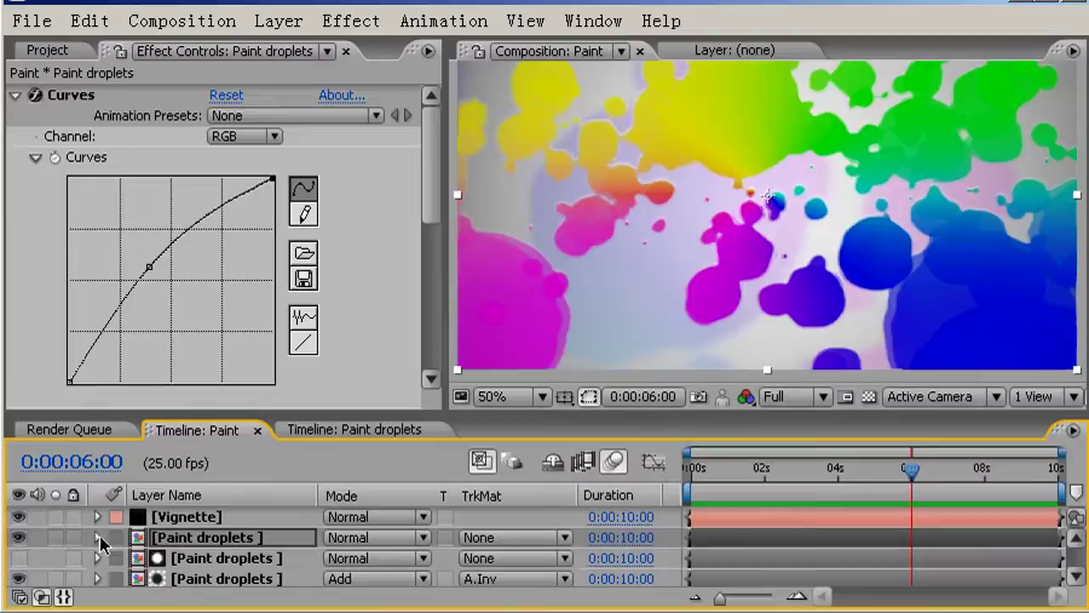
drag(352, 412, 343, 270)
- Pre-compose all seven layers into a new composition named 'For Timing'
drag(243, 543, 193, 378)
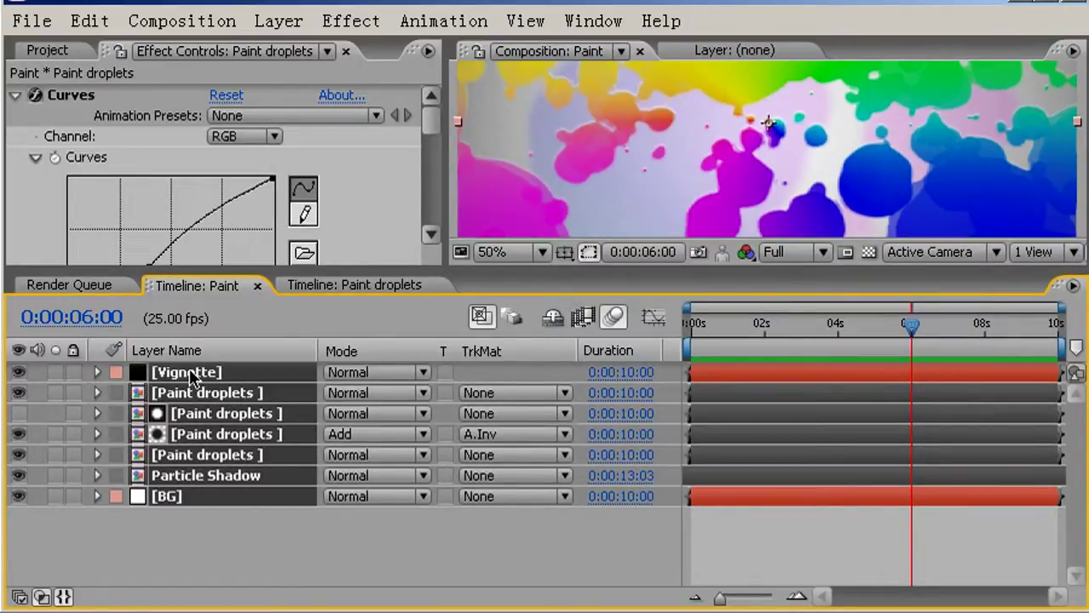
key(ctrl+shift+c)
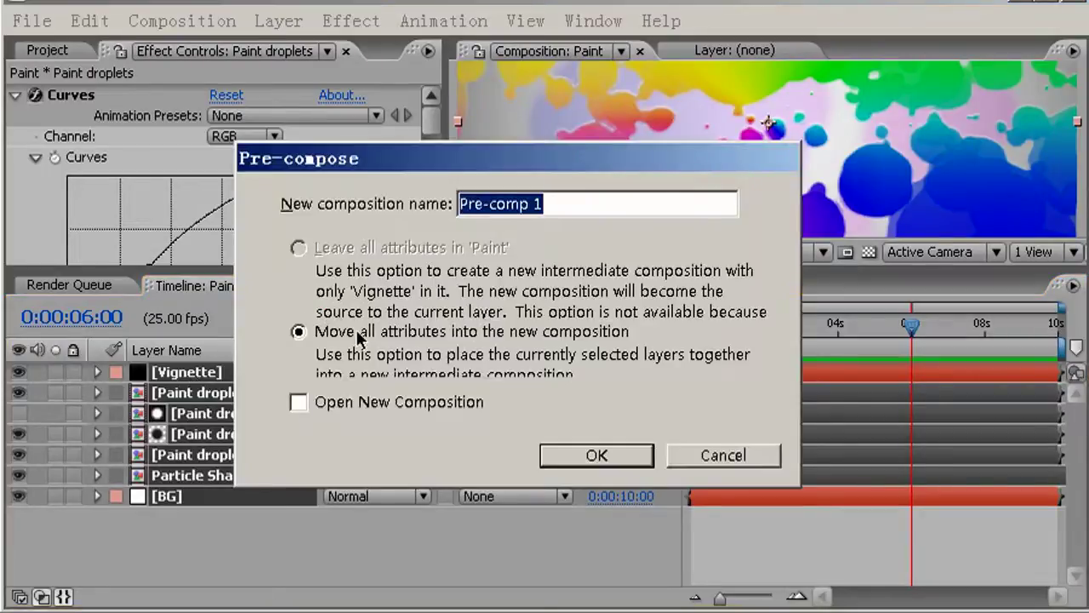
key(BackSpace)
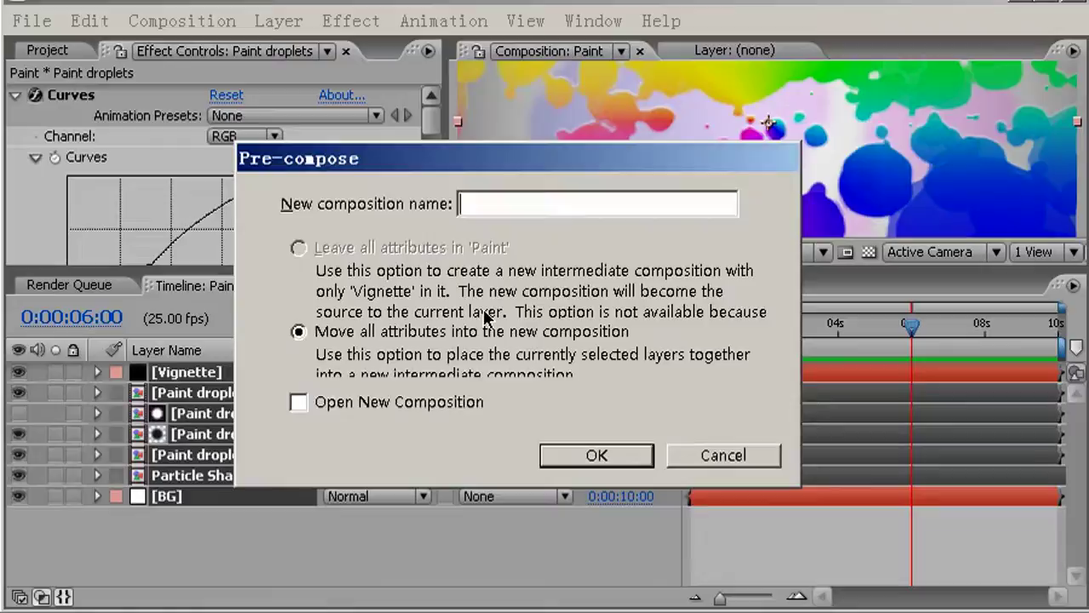
text(For Timing)
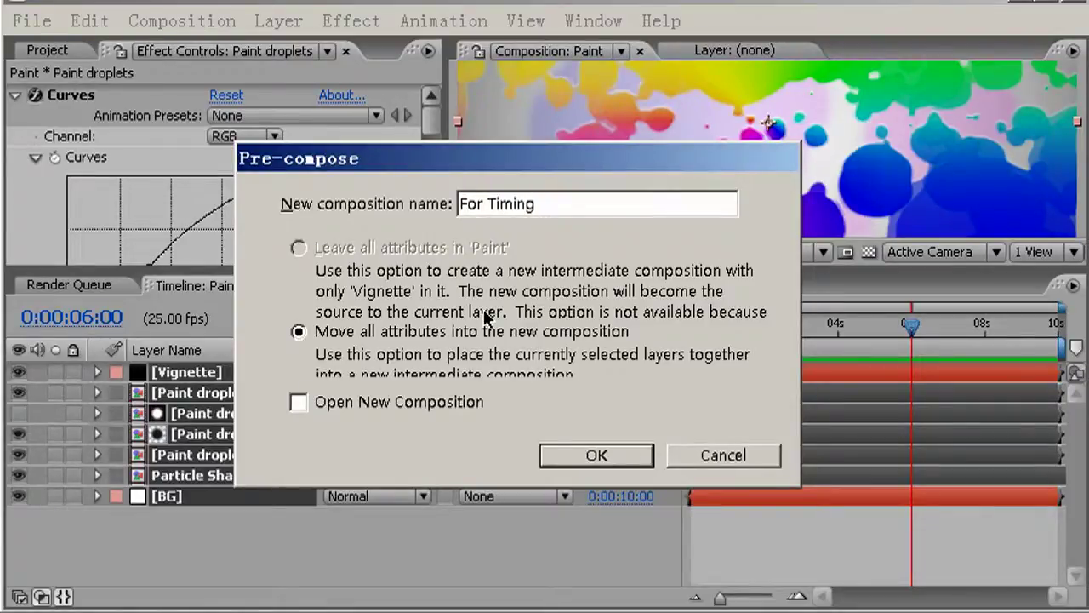
key(Return)
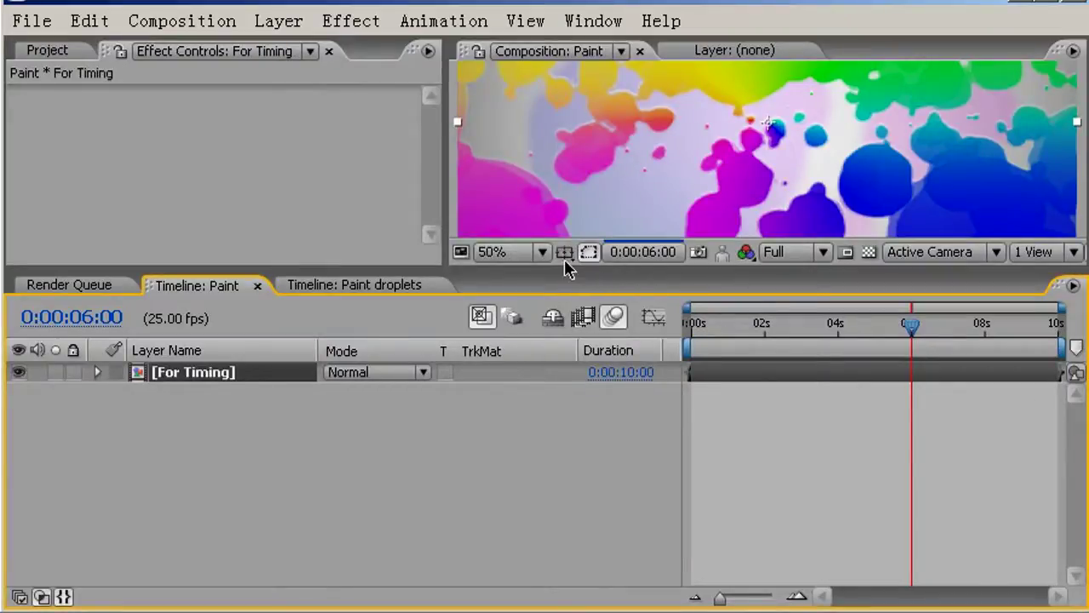
- Enlarge the Composition viewer and set the preview resolution to Quarter
drag(534, 266, 522, 420)
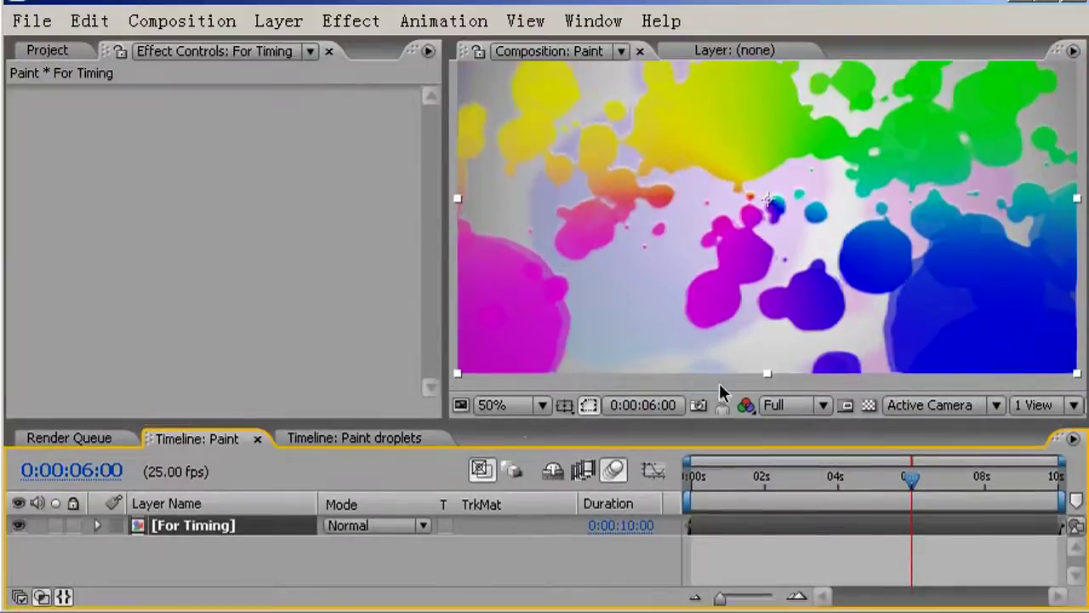
click(822, 405)
click(842, 511)
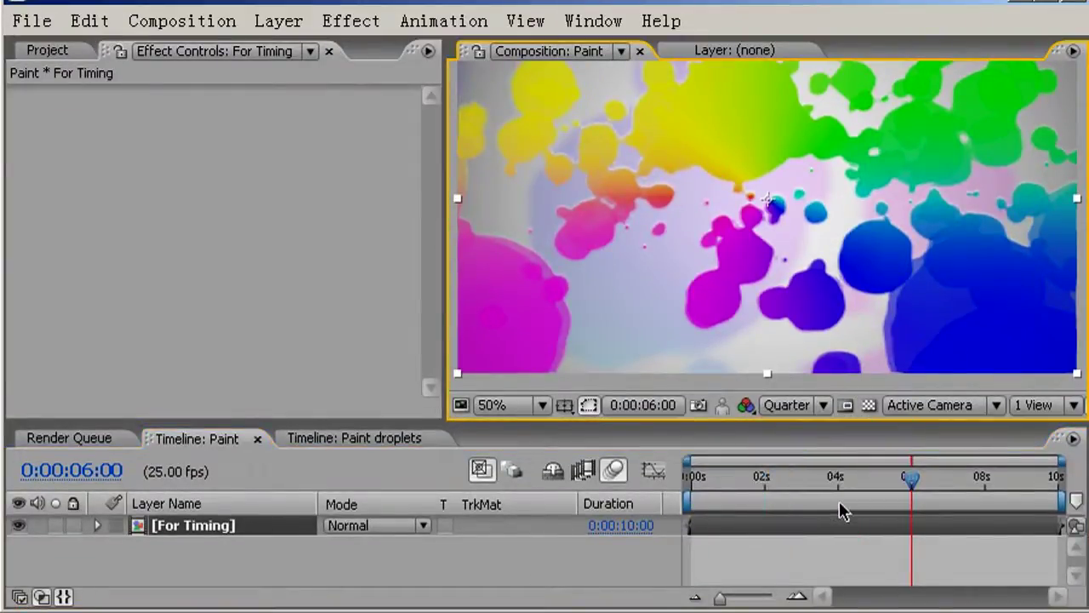
drag(918, 478, 698, 483)
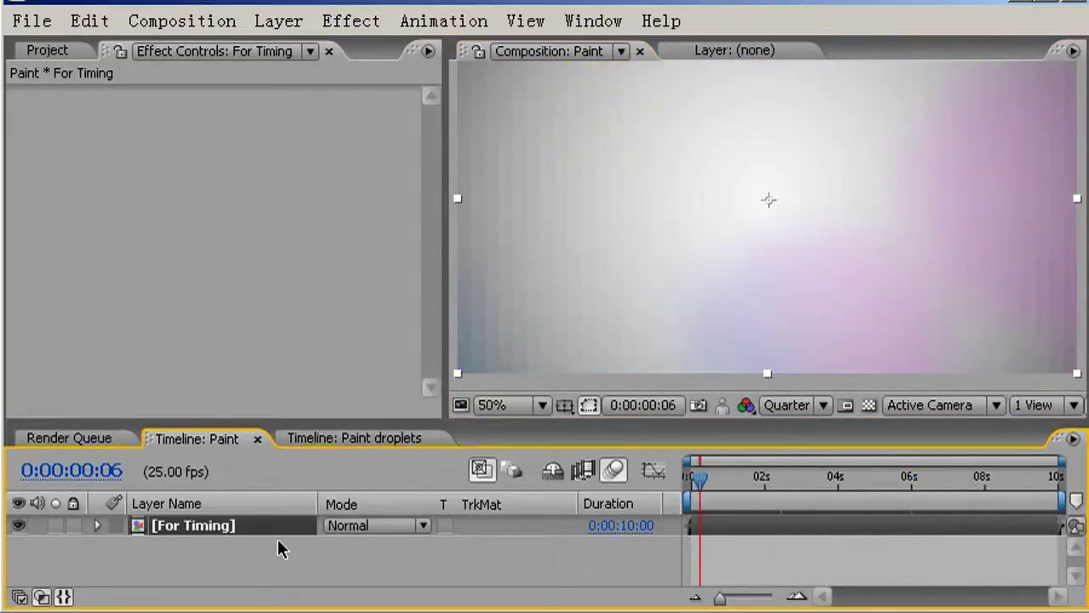
- Enable Time Remapping on the For Timing layer
right_click(199, 527)
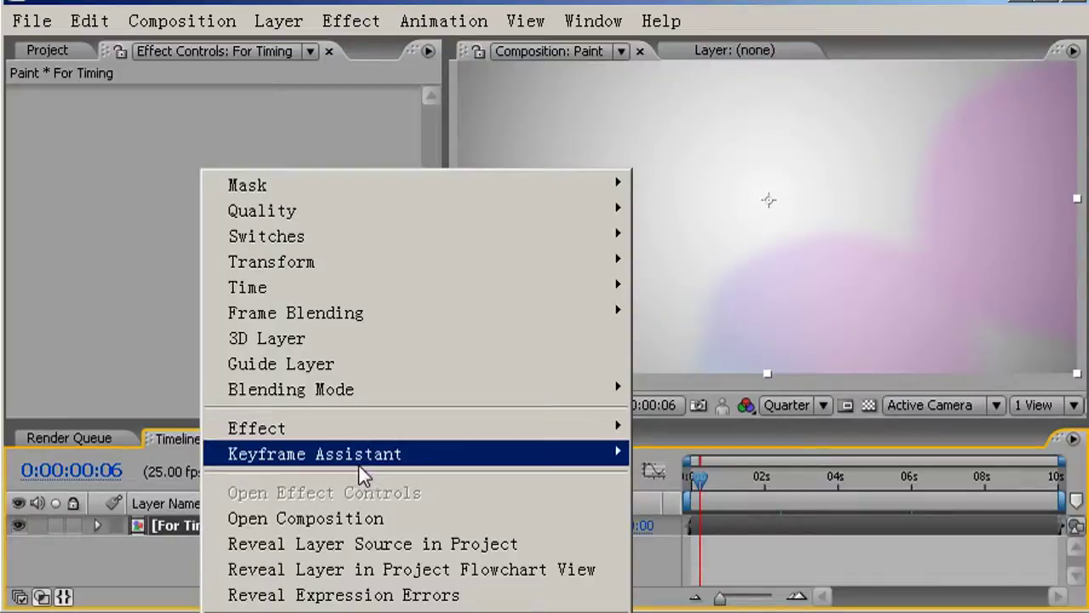
mouse_move(415, 296)
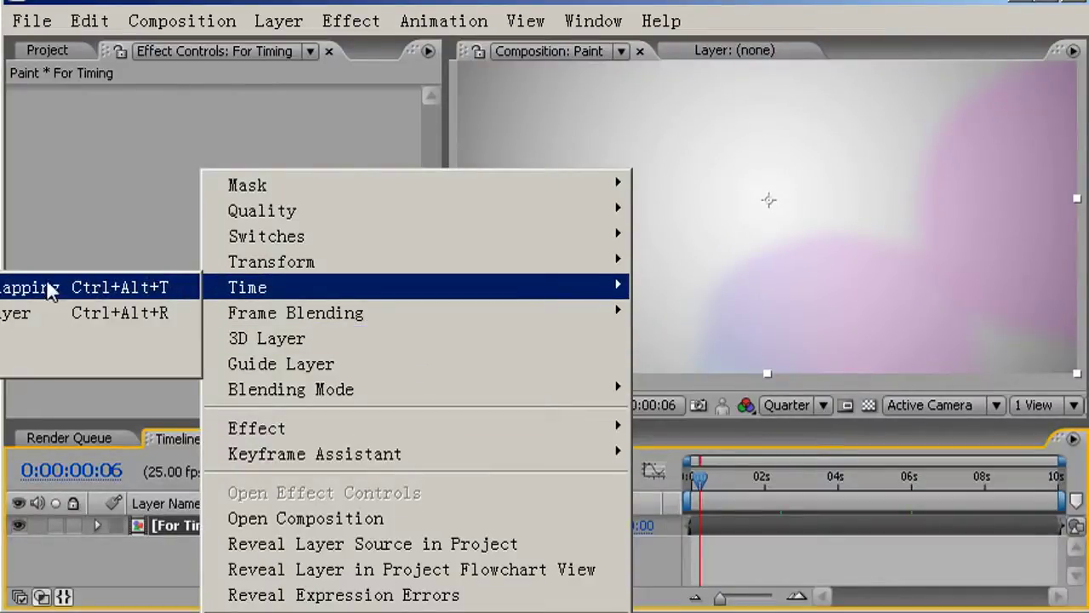
click(118, 287)
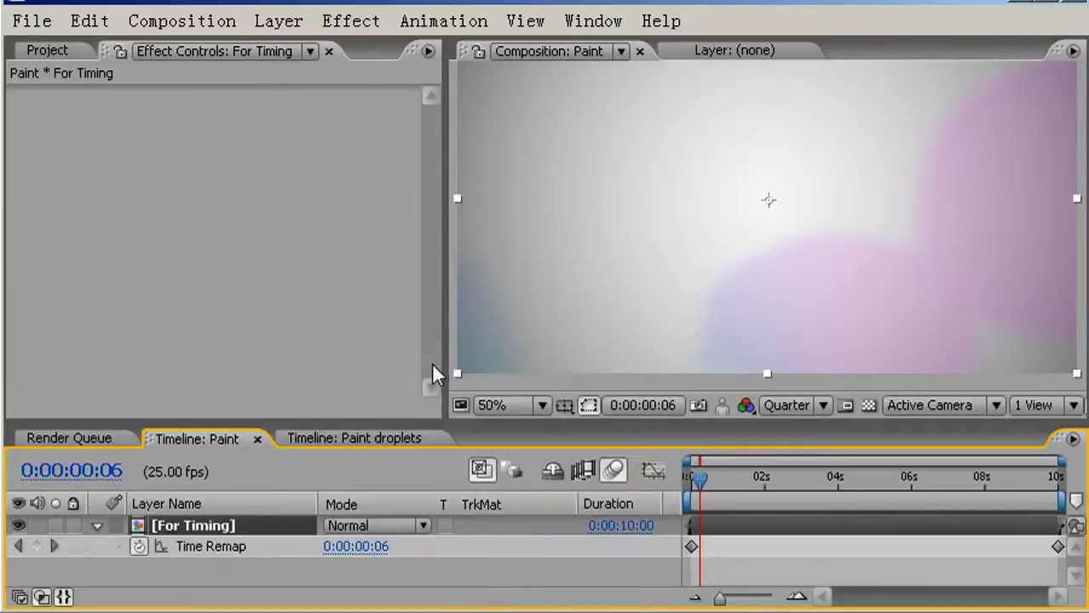
- Add a Time Remap keyframe at 3:18 on the For Timing layer
drag(702, 482, 876, 474)
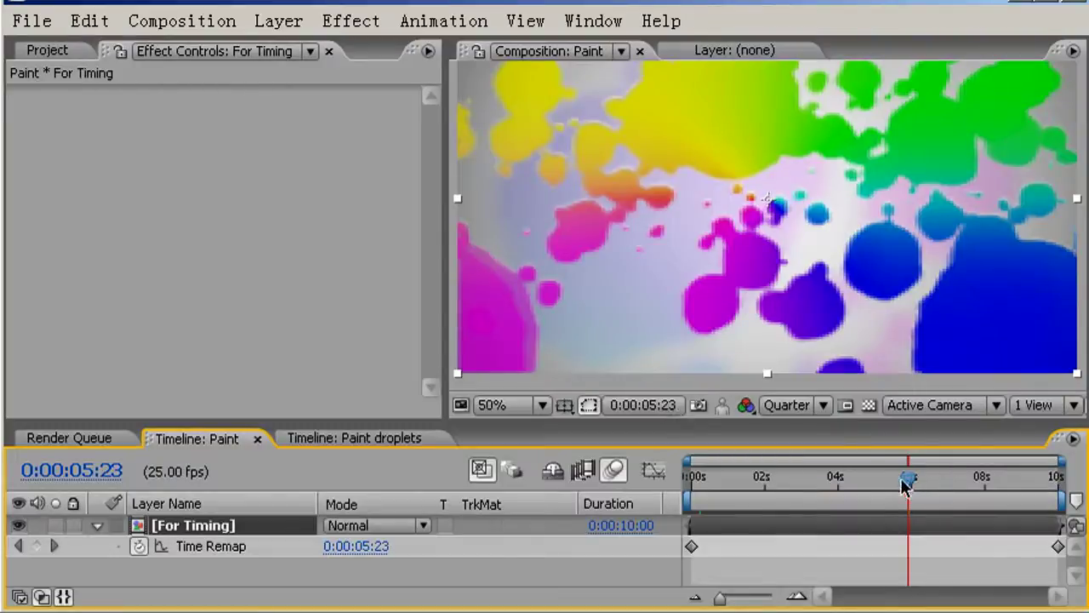
drag(905, 484, 828, 495)
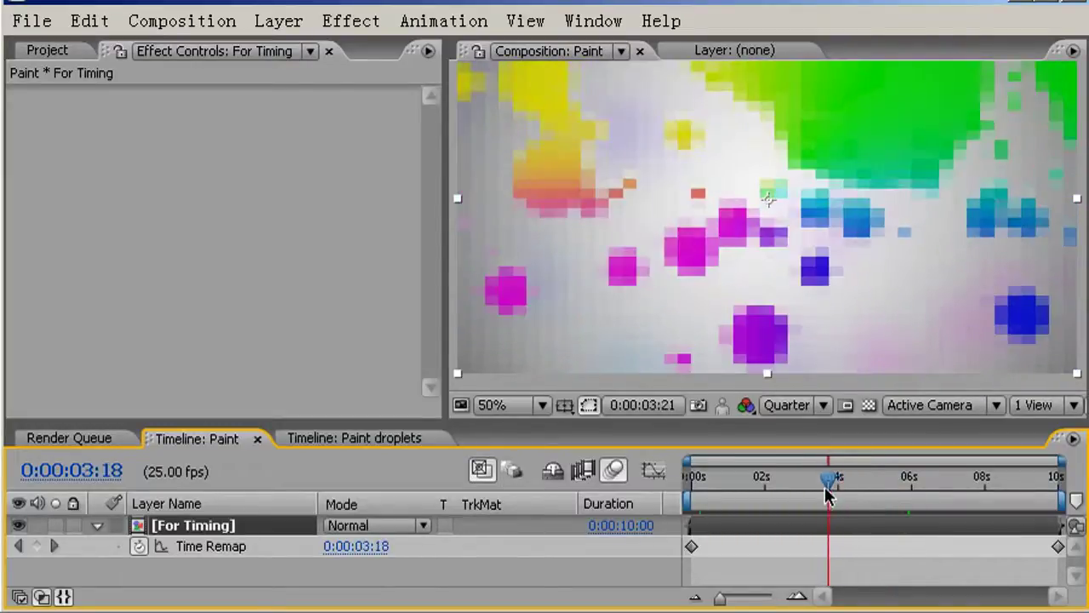
click(36, 547)
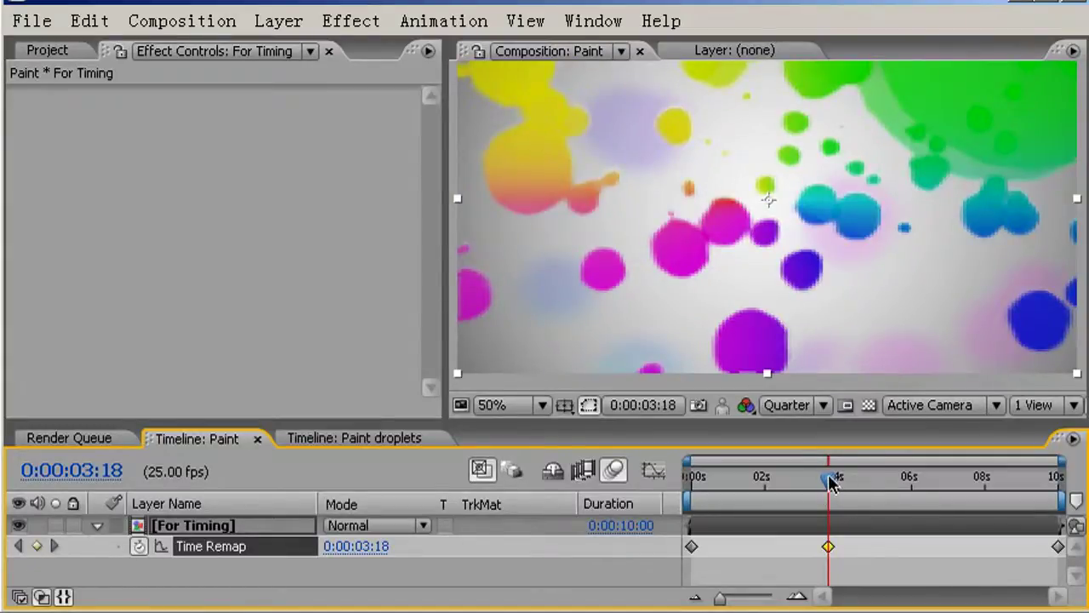
- Move the middle keyframes to about 1 s and 9.2 s and review the retimed splash
drag(829, 481, 948, 439)
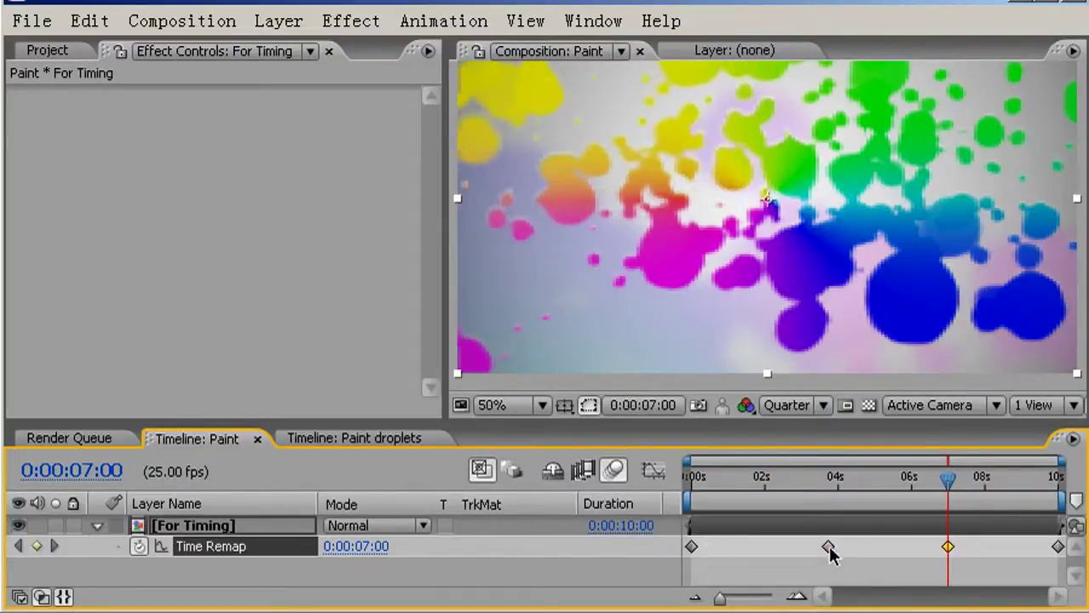
drag(829, 551, 734, 553)
drag(949, 548, 1031, 553)
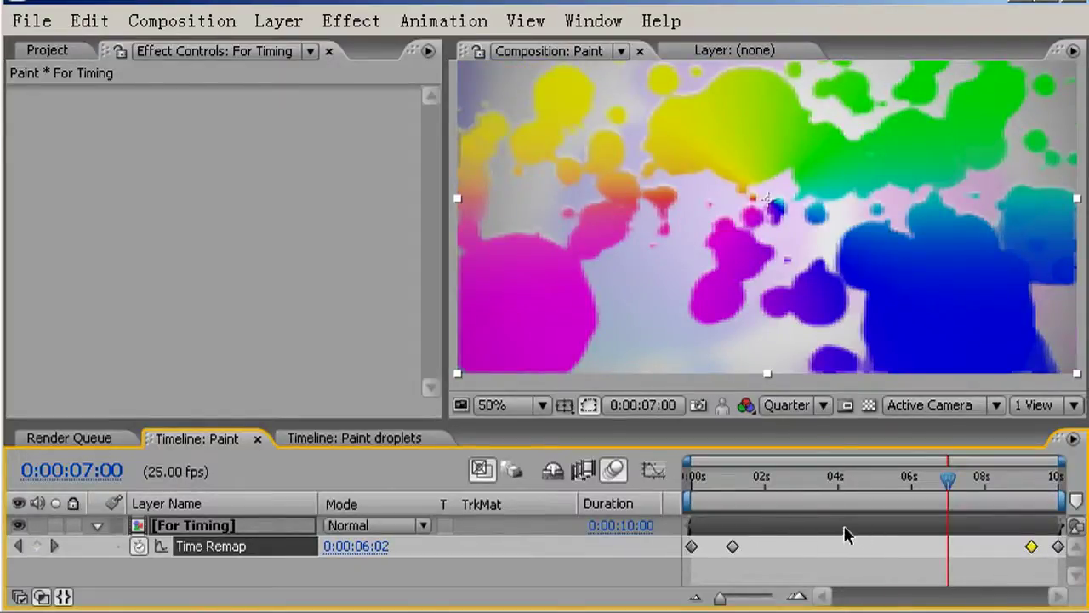
mouse_move(949, 483)
mouse_down()
mouse_move(894, 480)
mouse_move(754, 508)
mouse_move(985, 437)
mouse_move(1017, 438)
mouse_move(907, 455)
mouse_move(850, 434)
mouse_move(853, 443)
mouse_up()
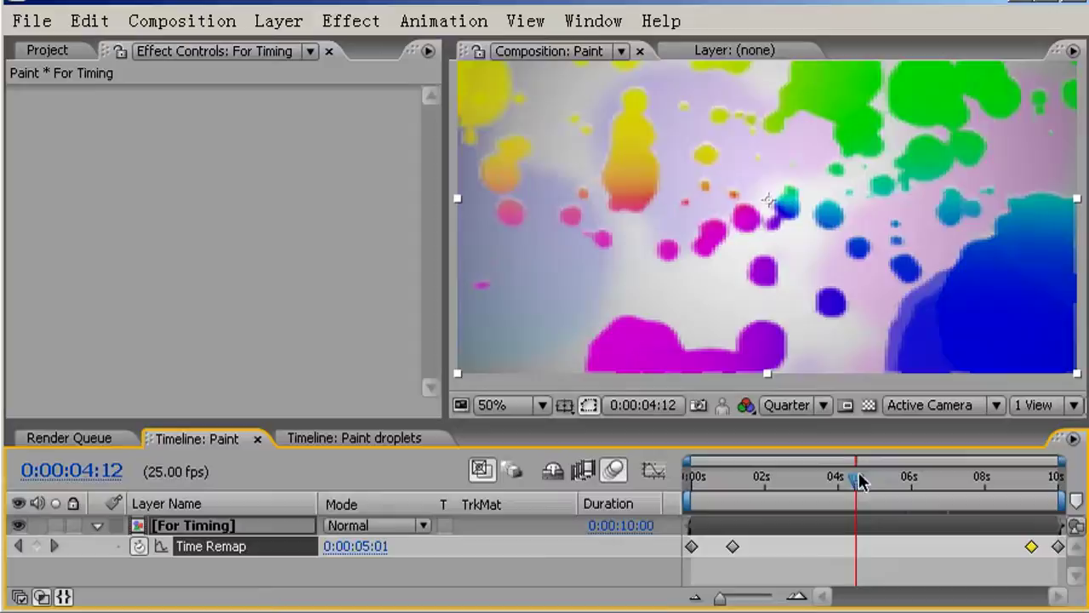
drag(859, 482, 605, 577)
click(609, 575)
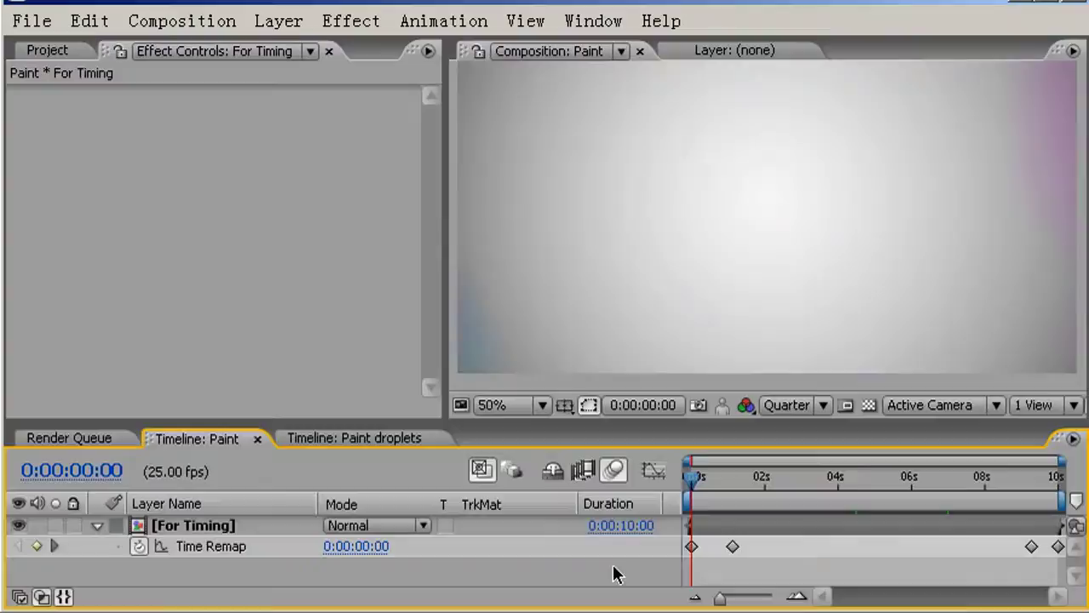
key(KP_0)
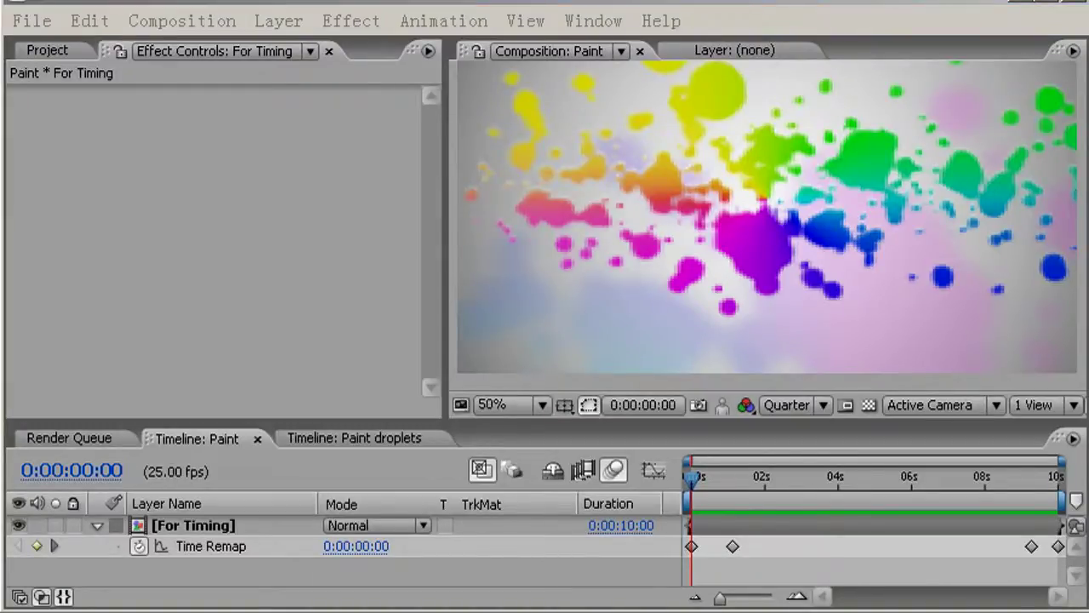
key(space)
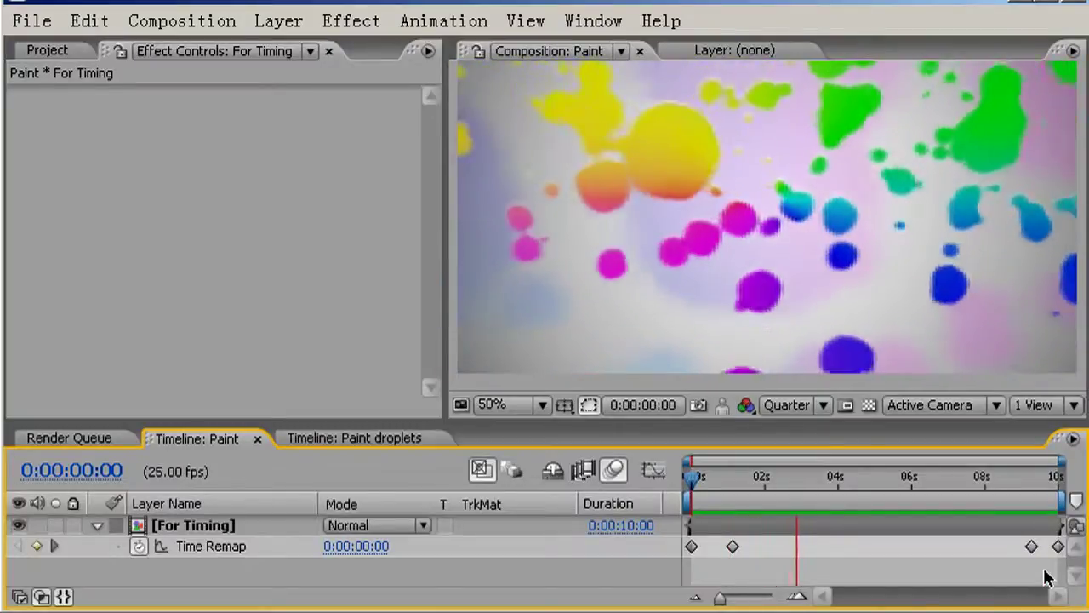
click(862, 479)
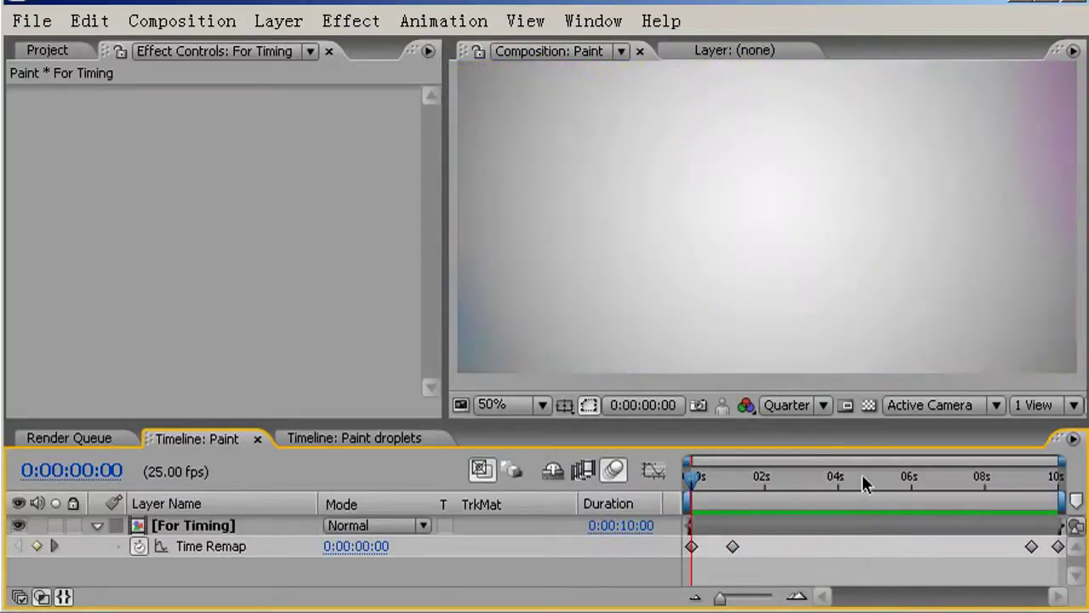
mouse_move(862, 474)
mouse_down()
mouse_move(720, 515)
mouse_move(707, 509)
mouse_move(733, 504)
mouse_up()
- In the Graph Editor, make the 1-second Time Remap keyframe Bezier and ease into it
click(653, 470)
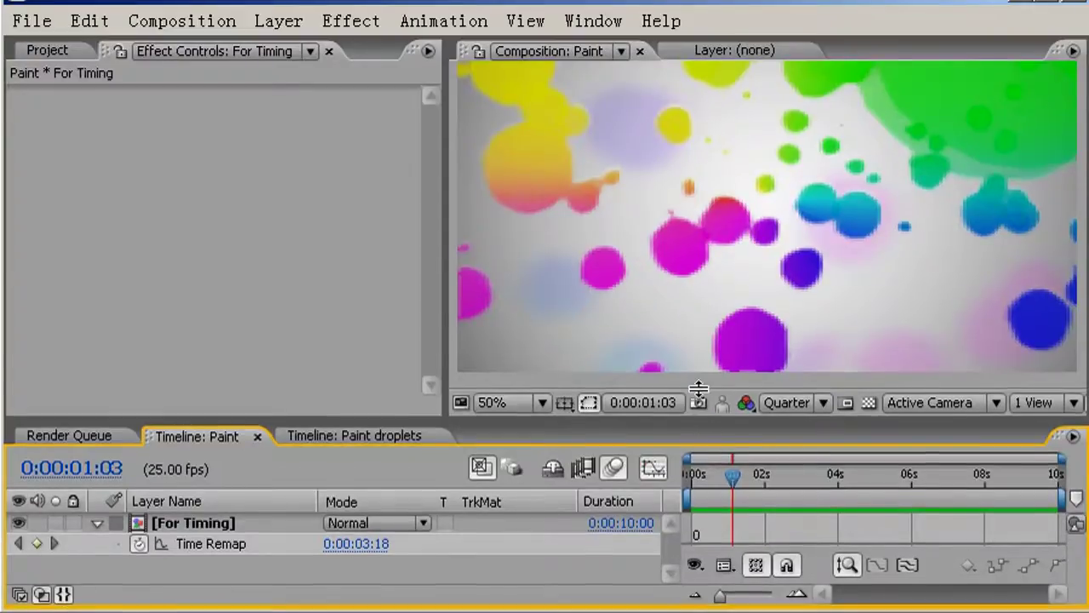
drag(702, 423, 673, 254)
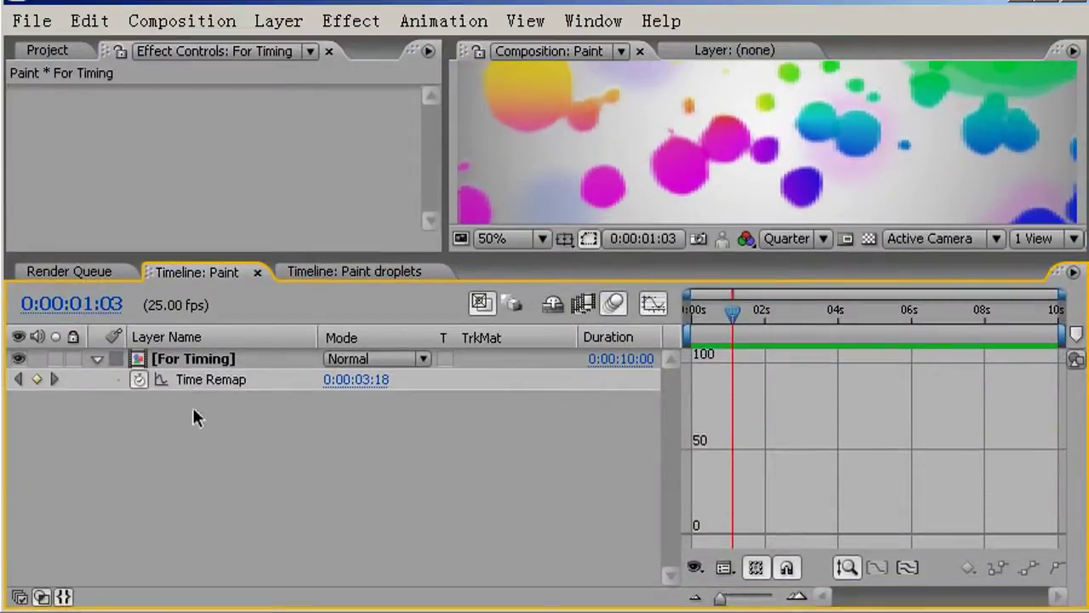
click(221, 380)
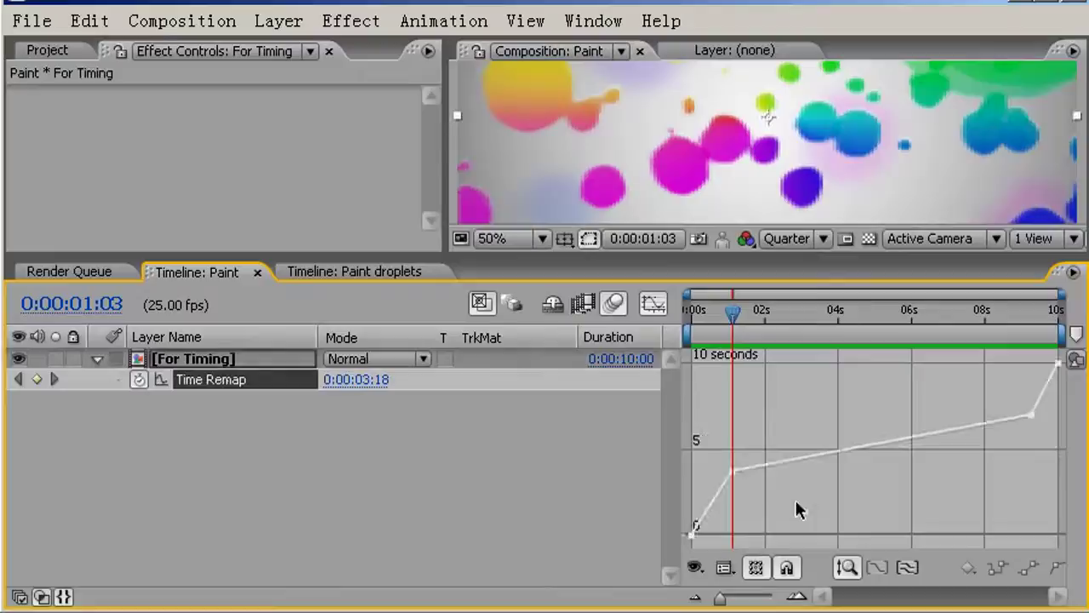
click(732, 468)
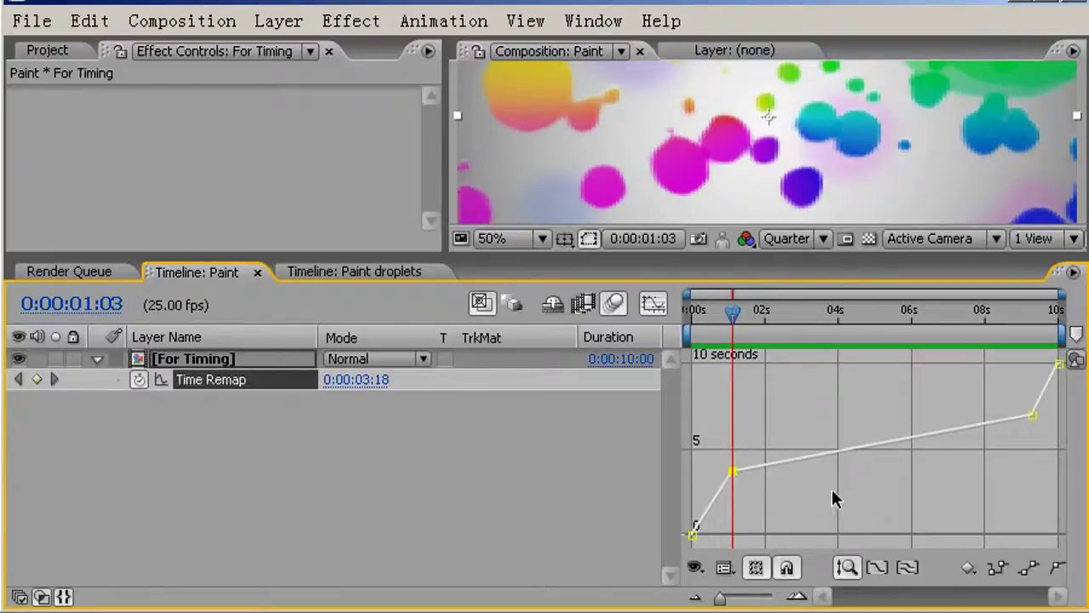
click(1057, 570)
mouse_move(764, 470)
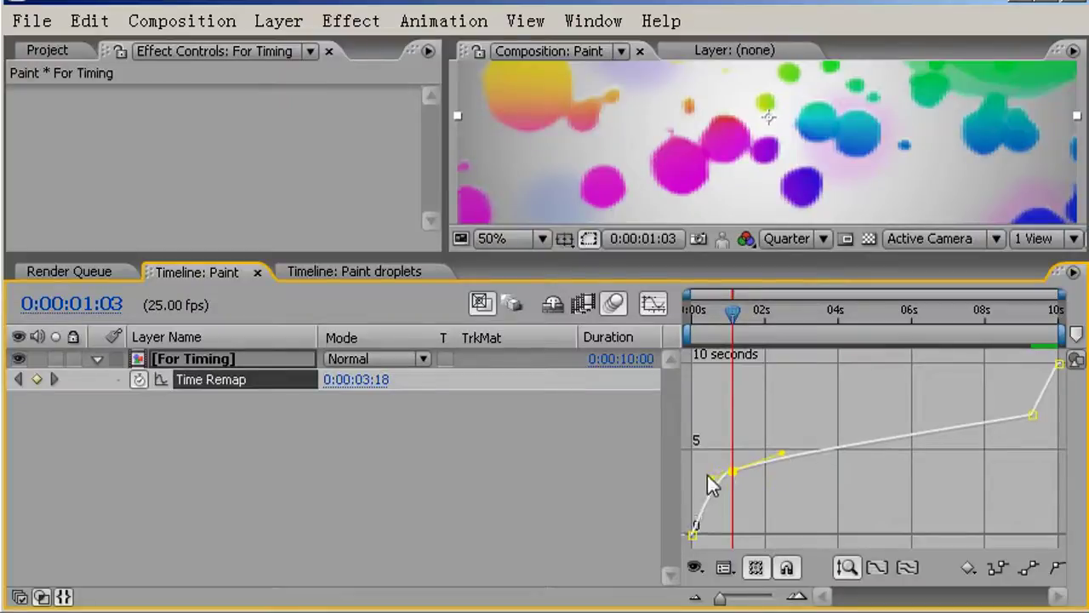
drag(708, 475, 699, 479)
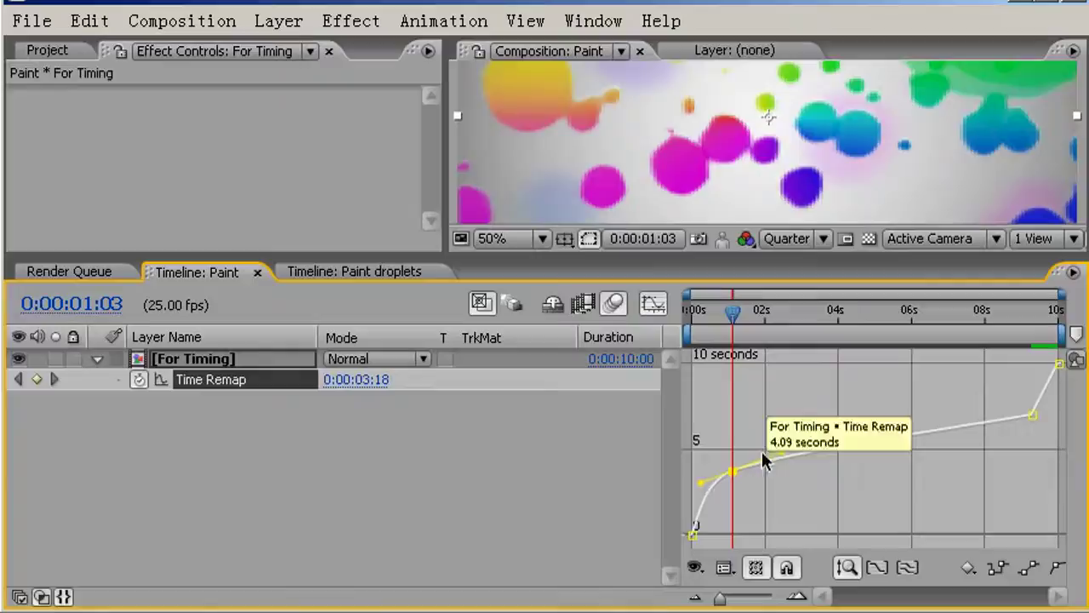
- Make the later keyframe Bezier and adjust both keyframes' handles to flatten the slow middle
click(1032, 415)
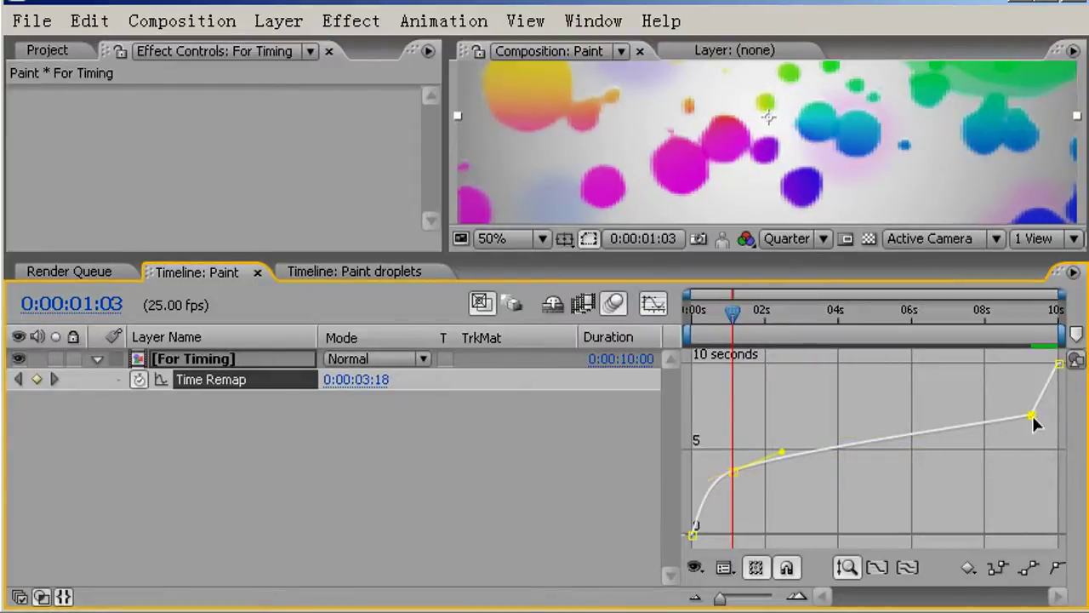
click(1058, 570)
drag(1038, 411, 1048, 406)
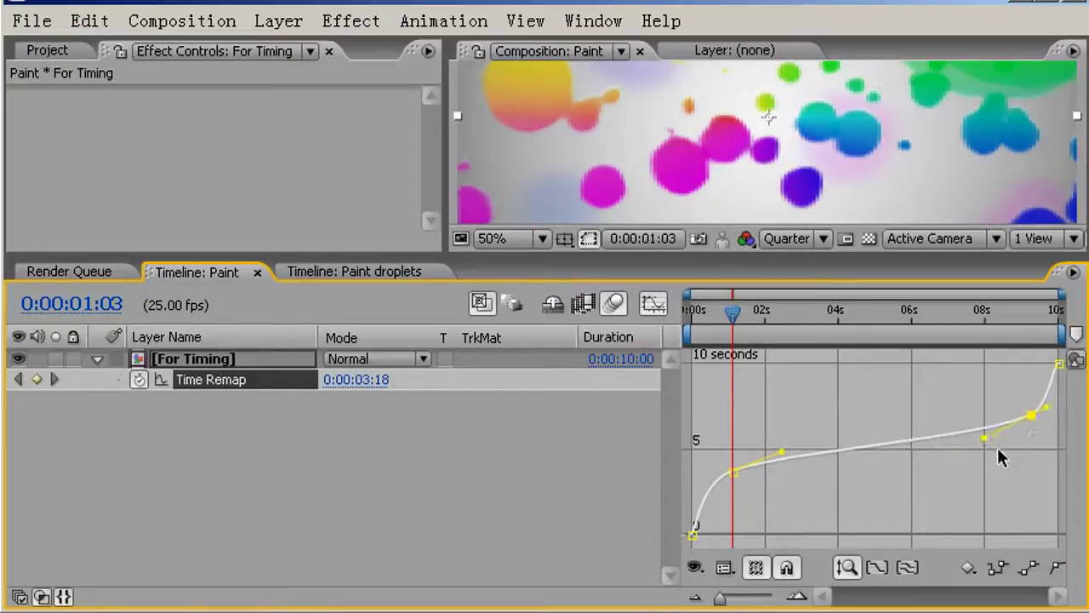
drag(983, 437, 908, 465)
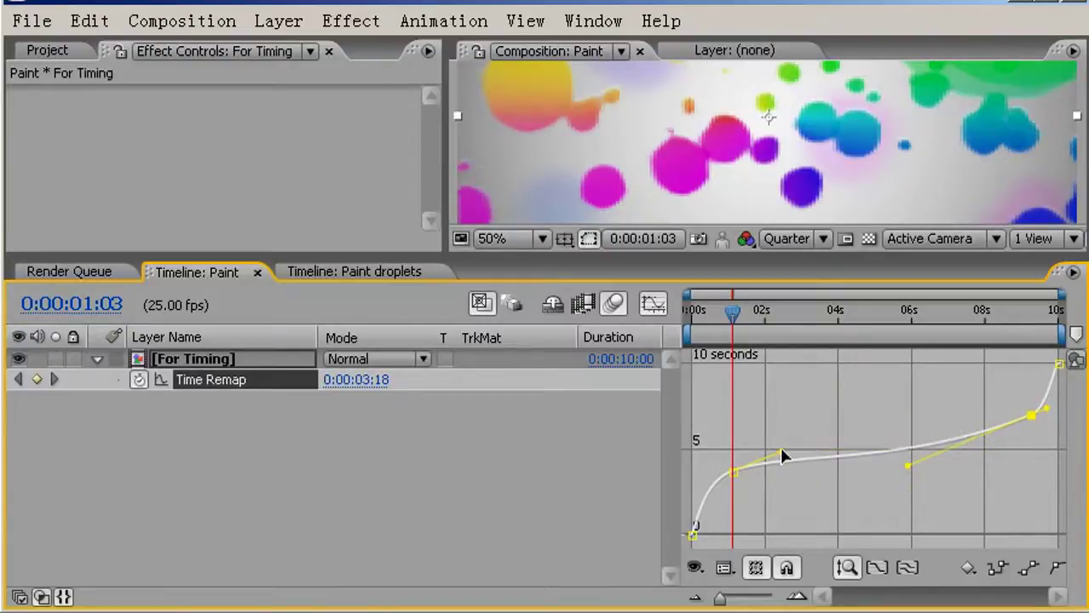
drag(781, 451, 792, 440)
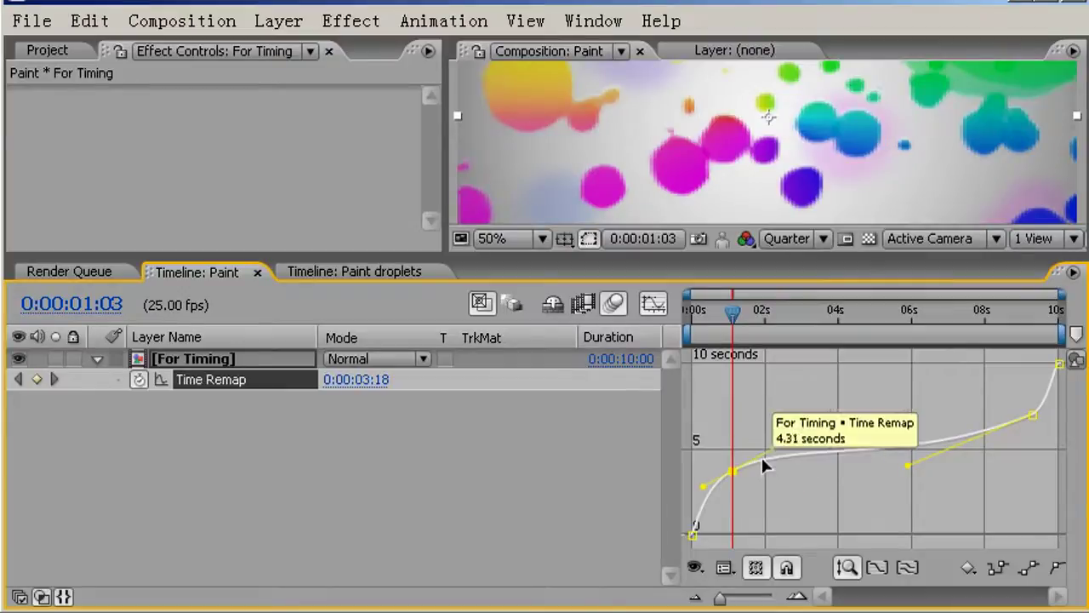
ctrl+click(733, 471)
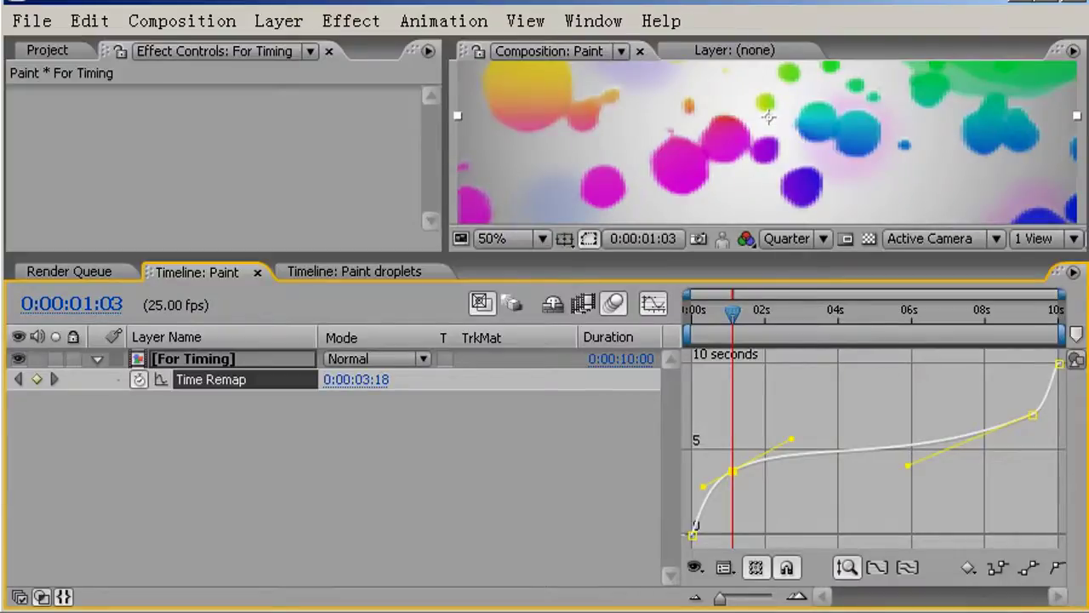
- Deselect all, enlarge the Composition viewer, and play back the retimed paint splash
key(ctrl+shift+a)
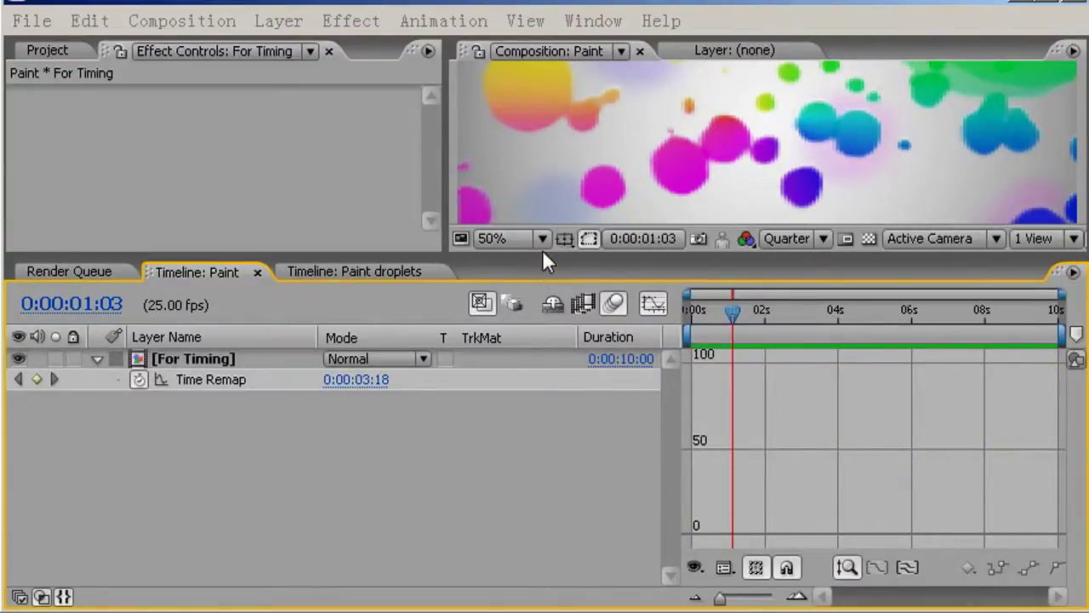
drag(545, 254, 539, 423)
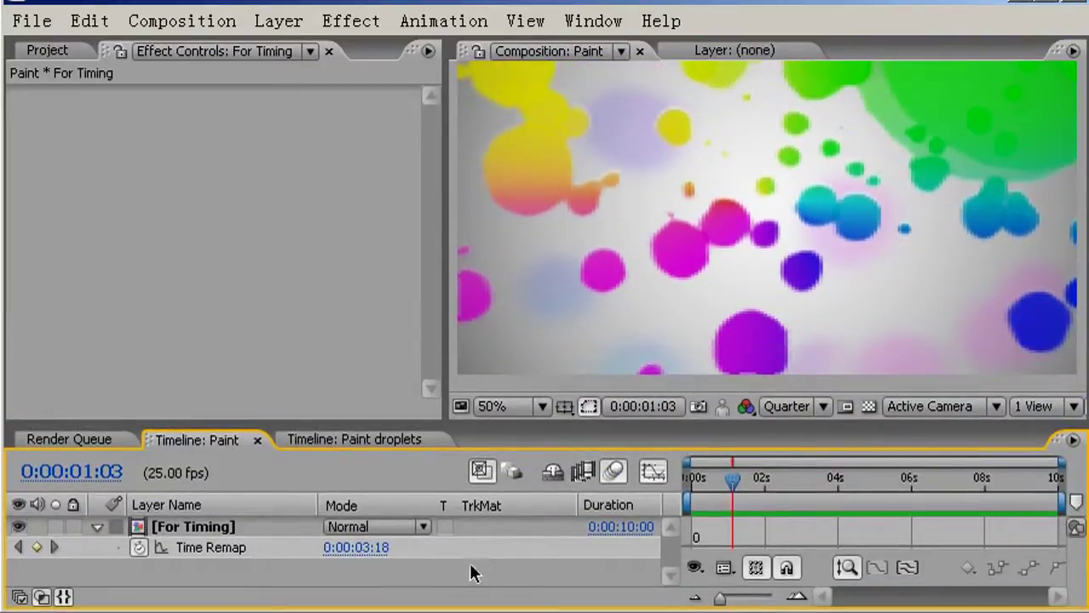
key(space)
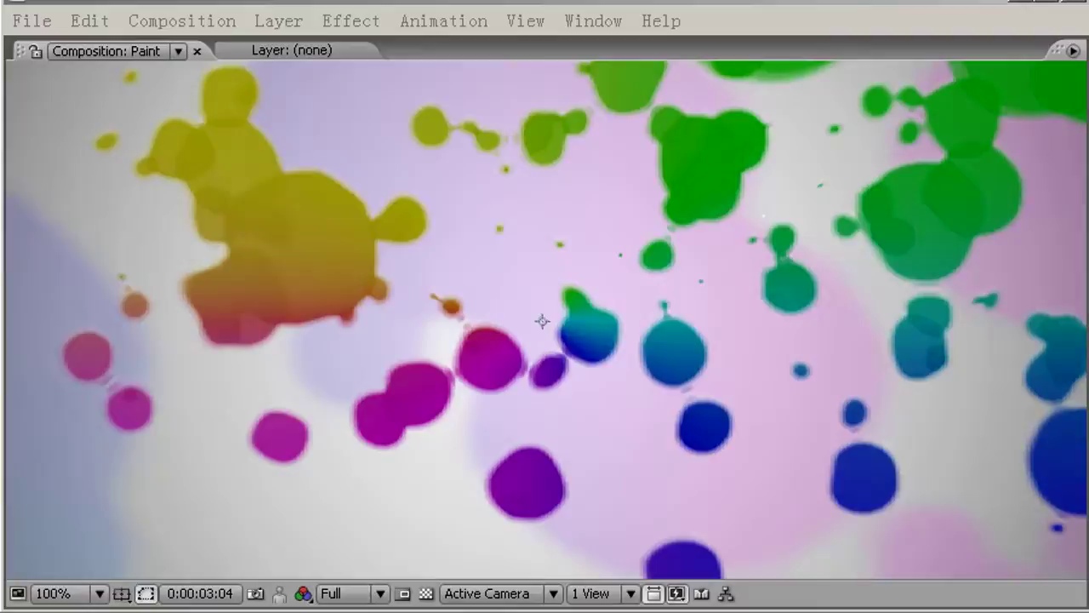
key(grave)
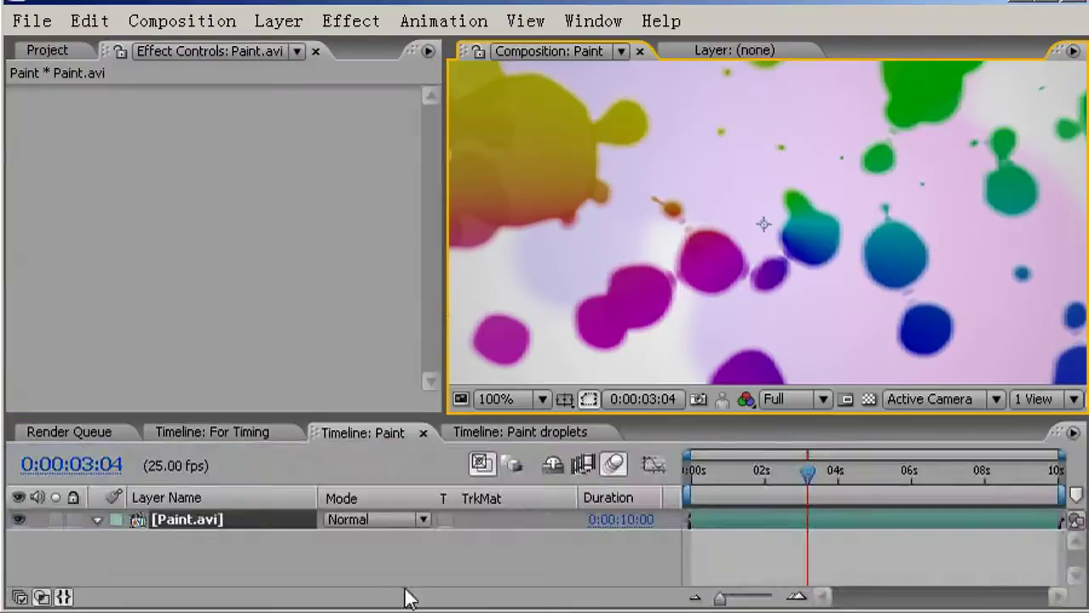
drag(804, 470, 1019, 378)
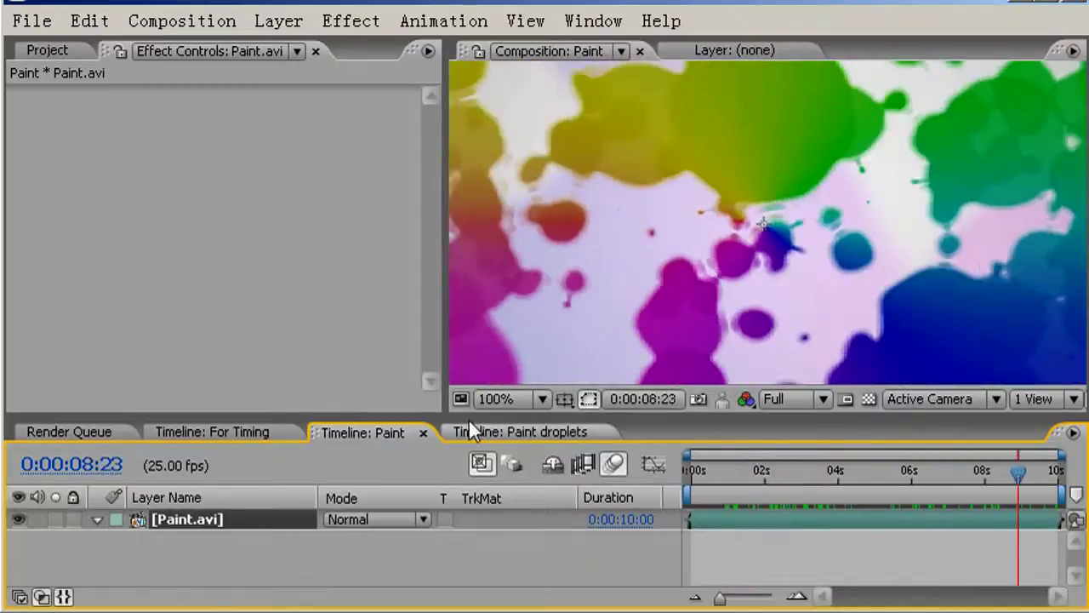
- Add a new adjustment layer above Paint.avi
click(280, 21)
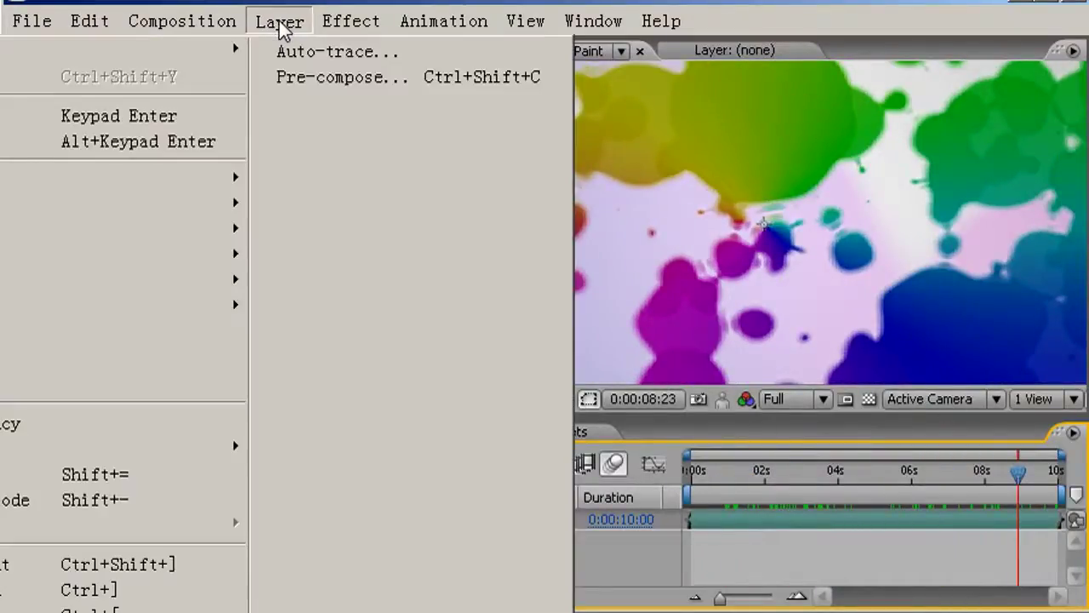
mouse_move(193, 57)
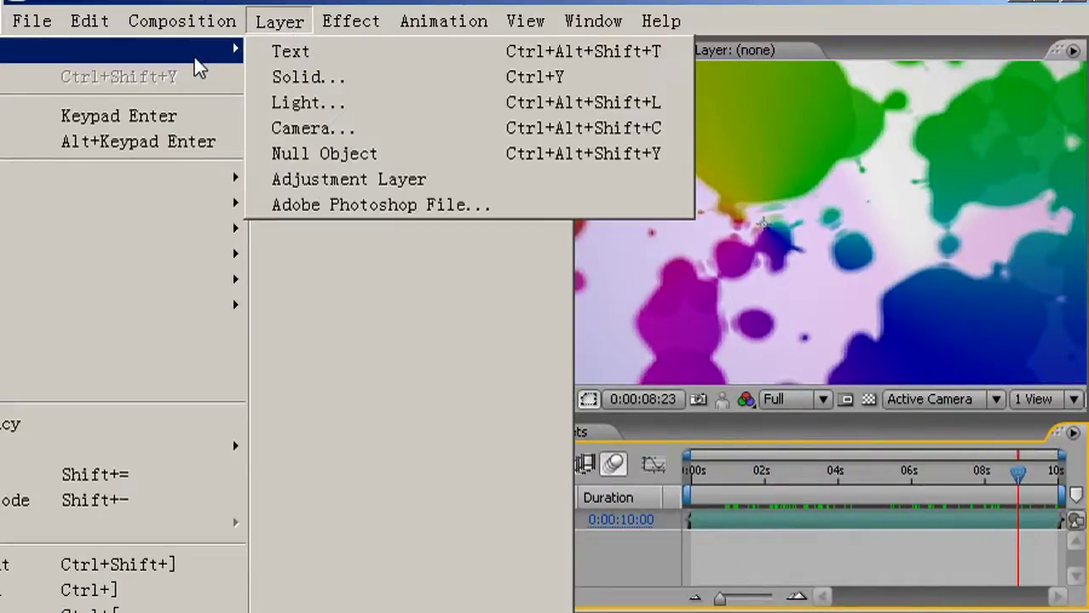
click(403, 180)
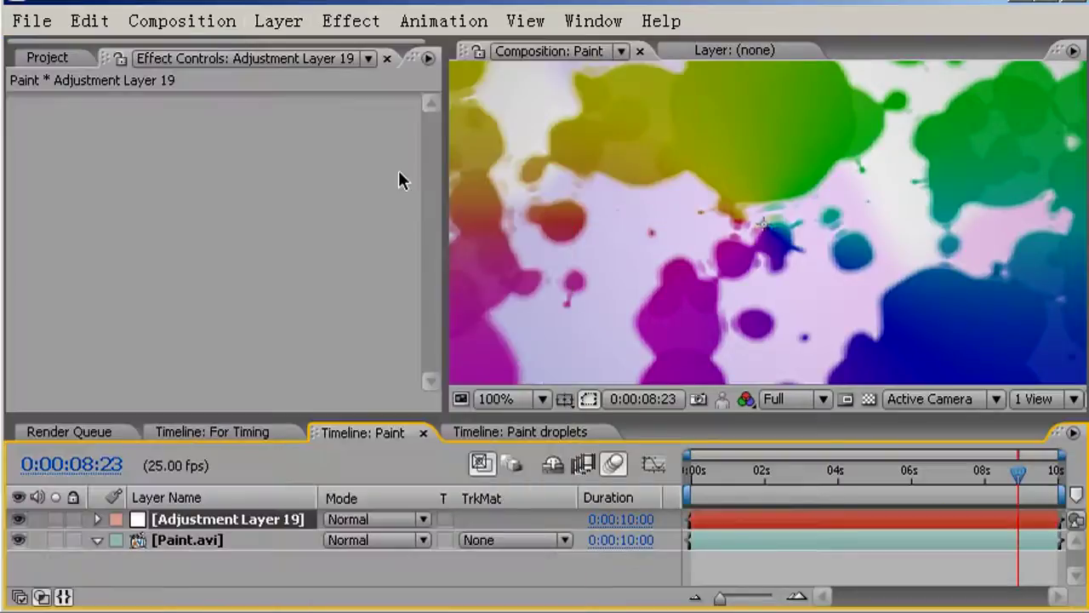
- Apply Curves to the adjustment layer, darkening shadows and lifting highlights into an S-curve
click(357, 23)
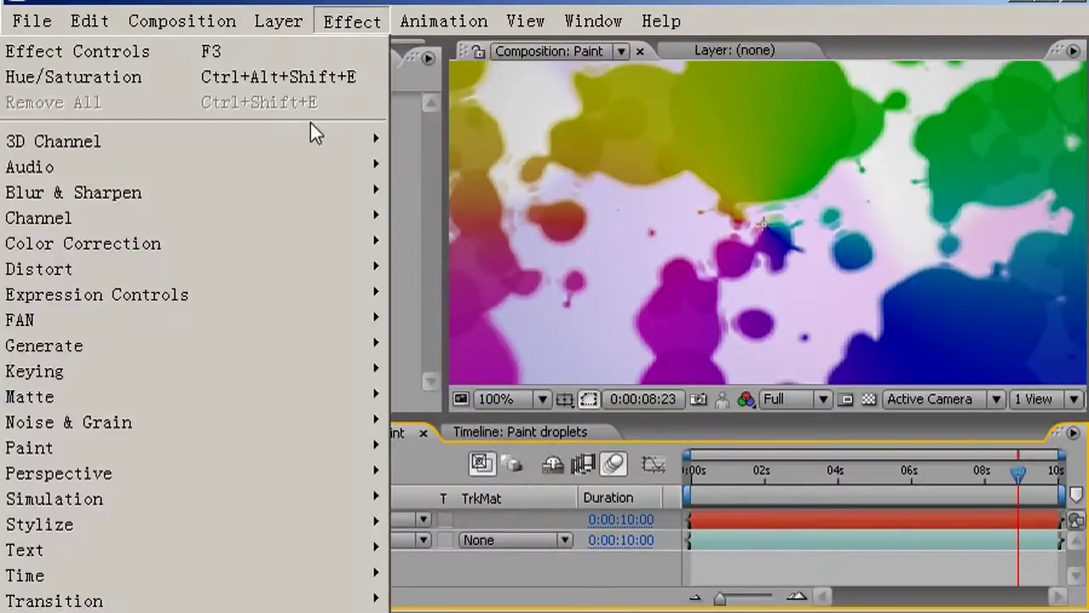
mouse_move(295, 244)
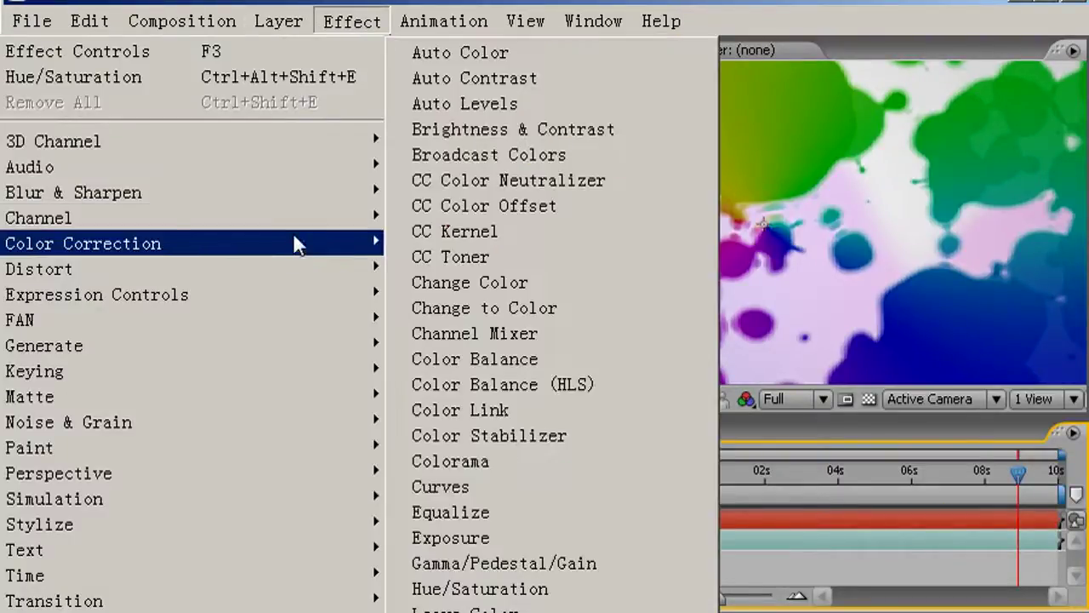
click(516, 487)
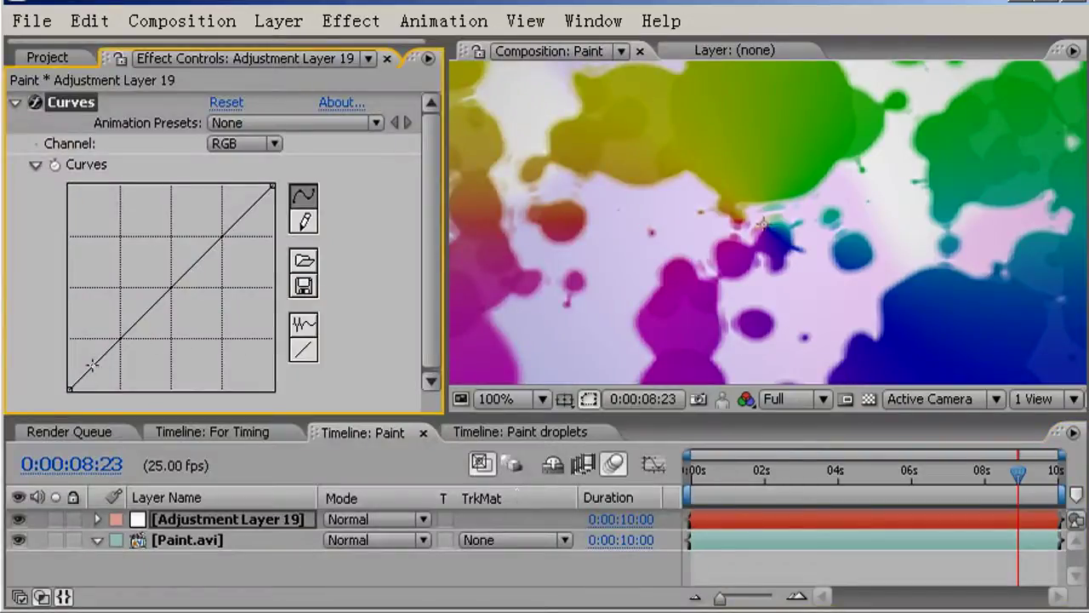
drag(92, 365, 108, 375)
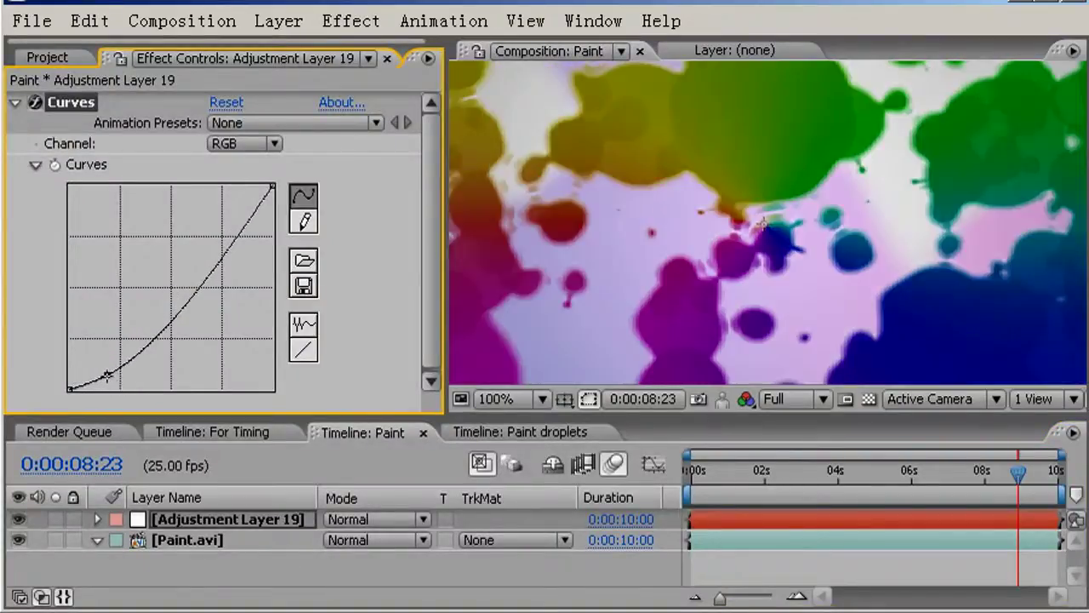
scroll(620, 153, down, 1)
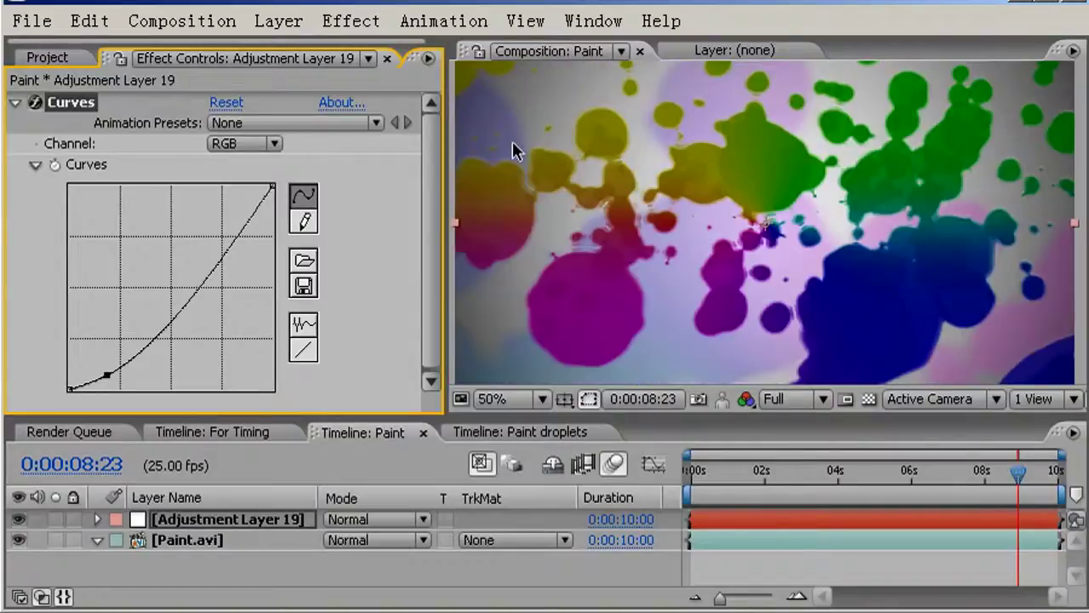
drag(251, 217, 249, 203)
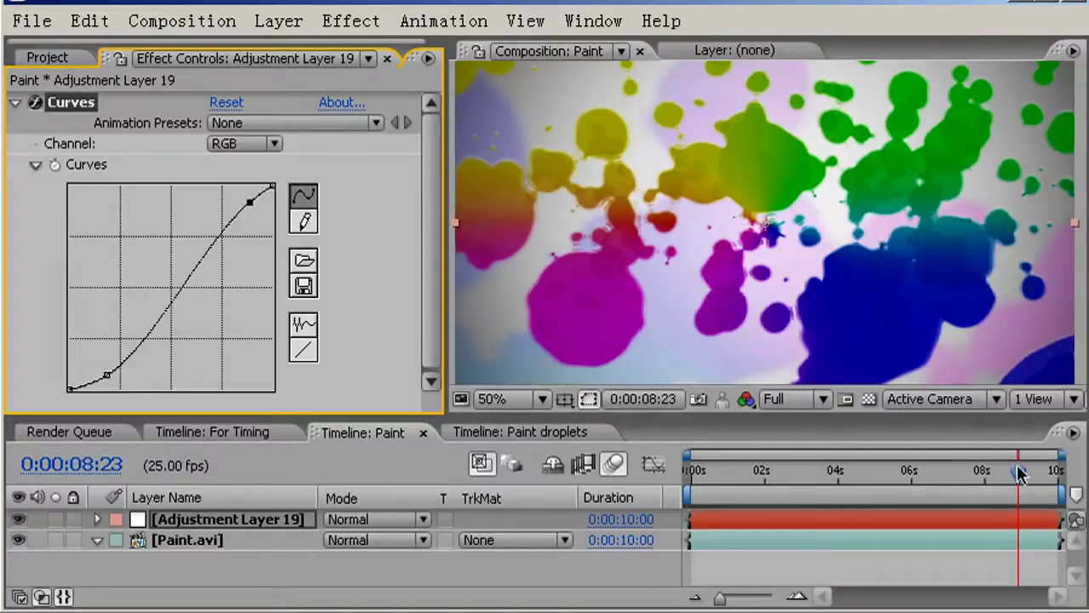
drag(1020, 474, 1045, 479)
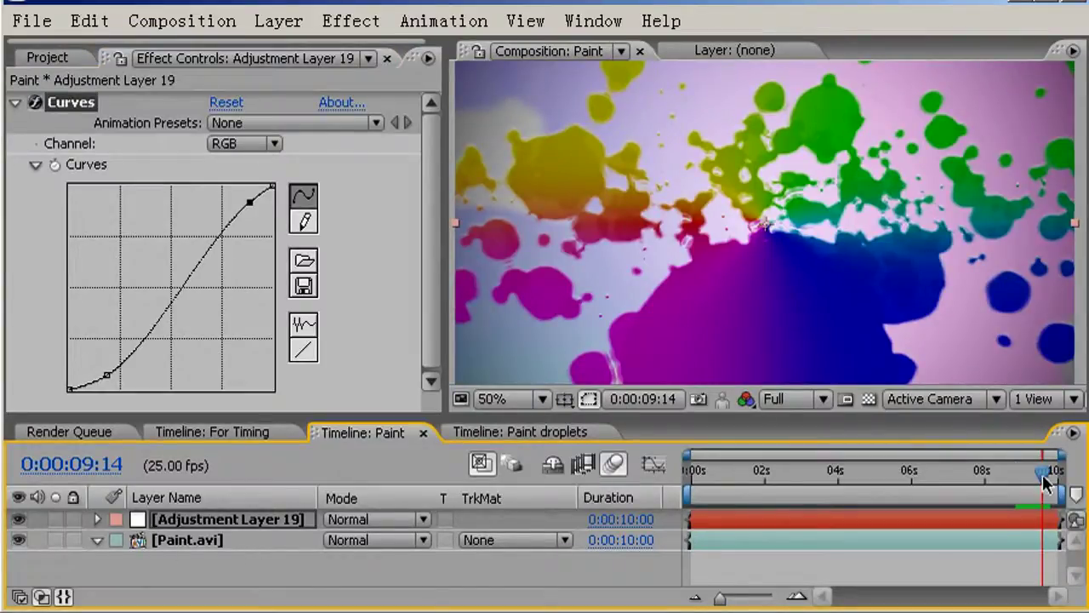
mouse_move(1045, 481)
mouse_down()
mouse_move(1053, 479)
mouse_move(1039, 482)
mouse_up()
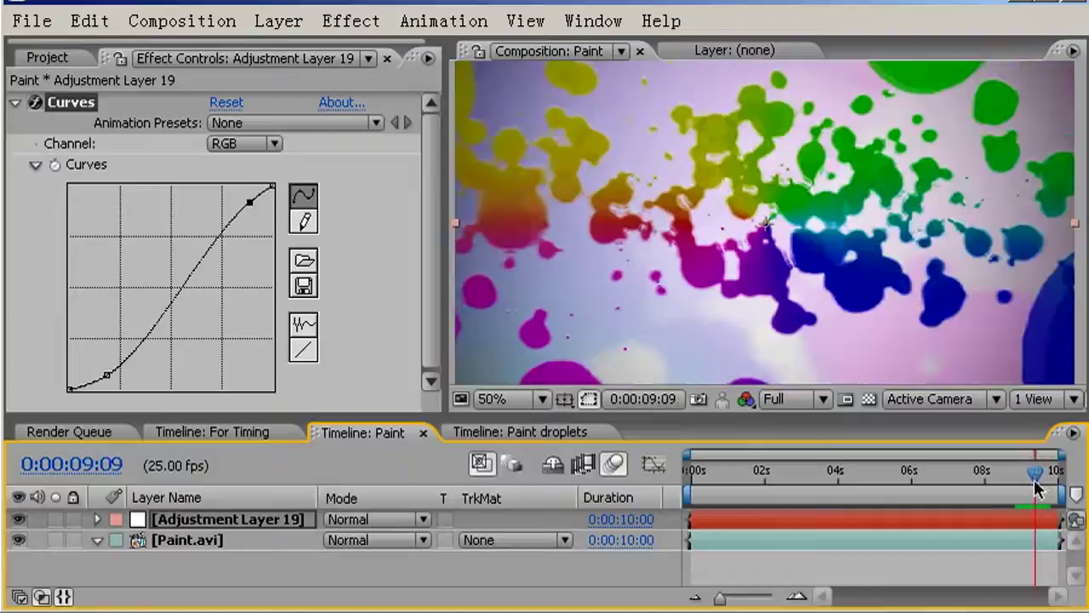
drag(1037, 488, 1079, 472)
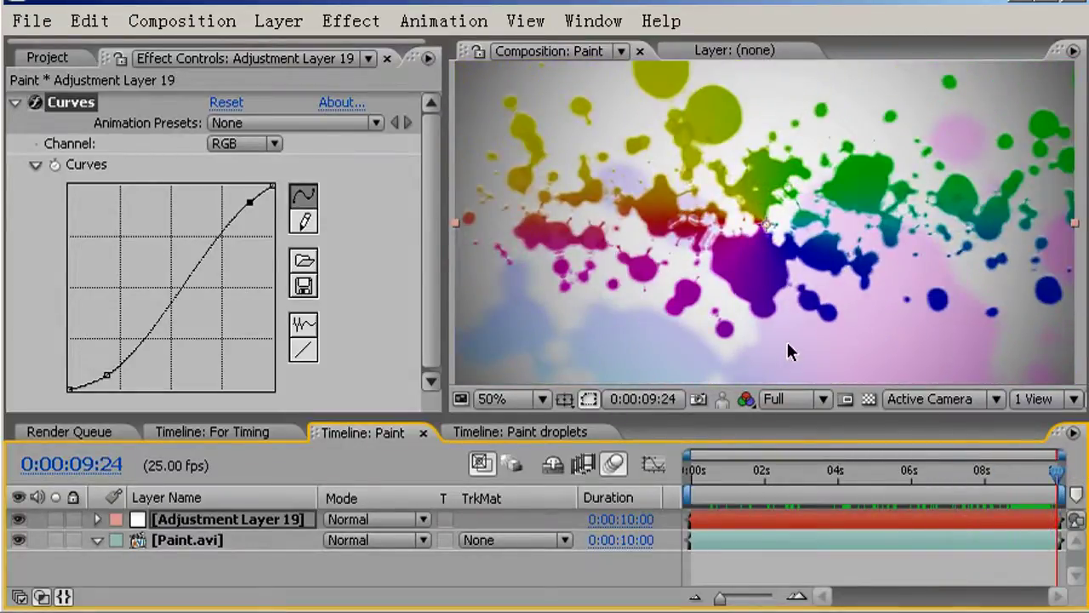
key(period)
key(period)
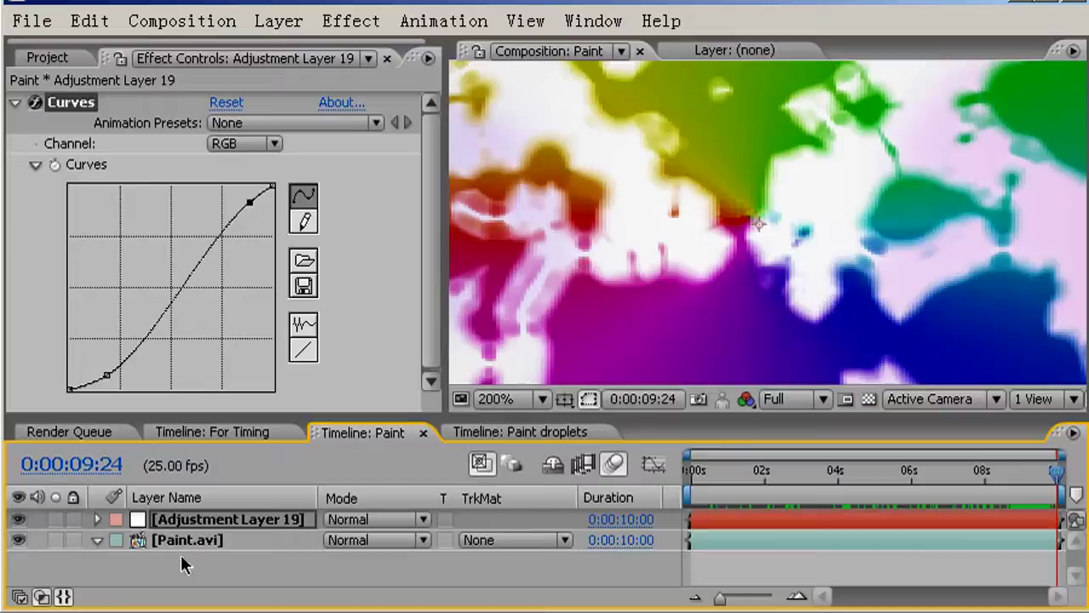
- Collapse Paint.avi and add Adjustment Layer 20 at the top of the composition
click(207, 540)
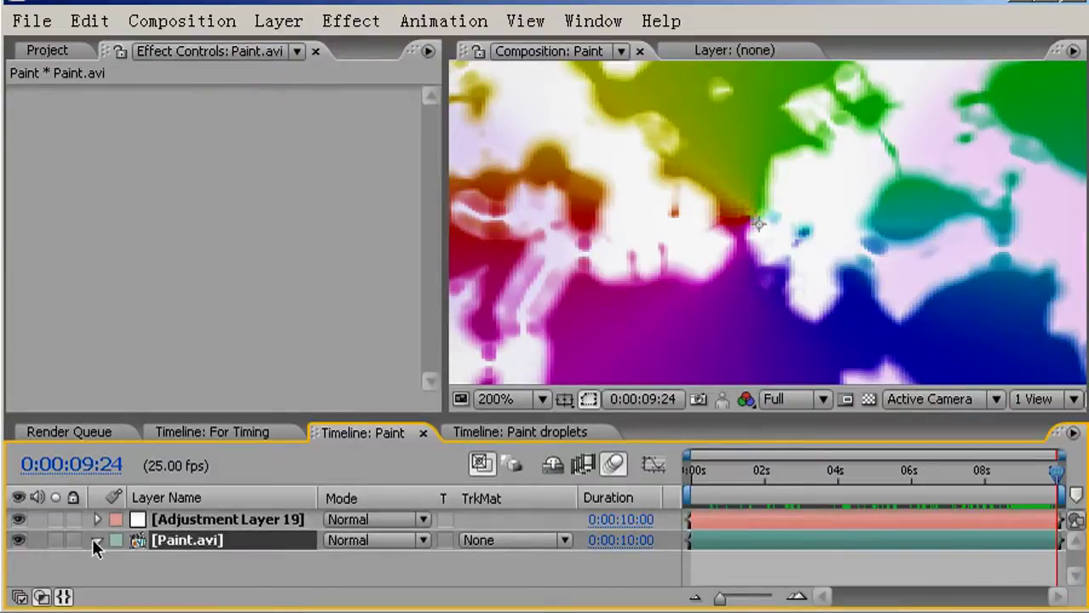
click(94, 539)
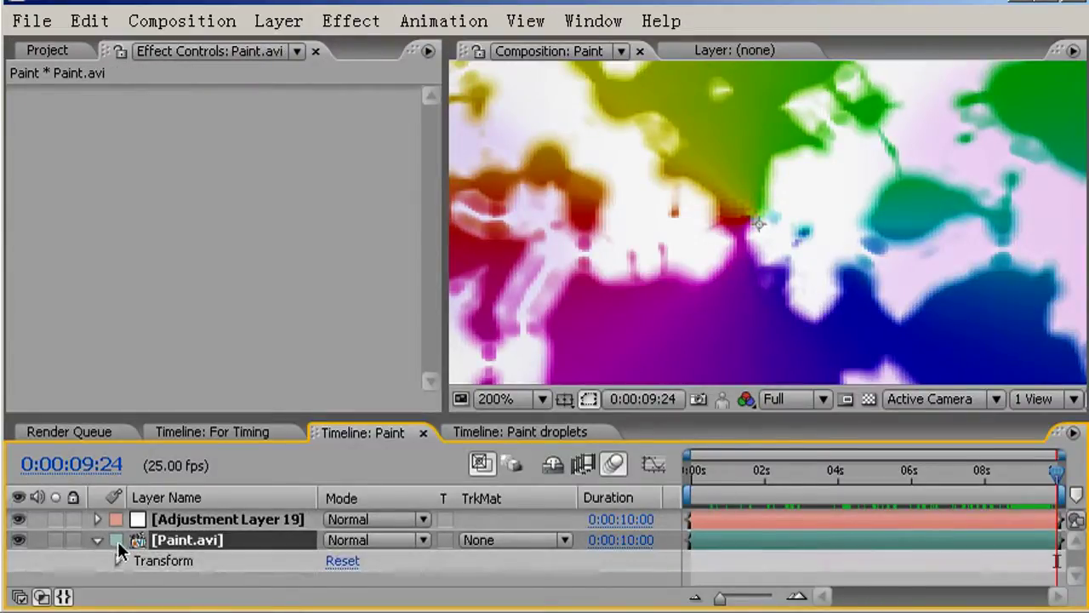
click(96, 540)
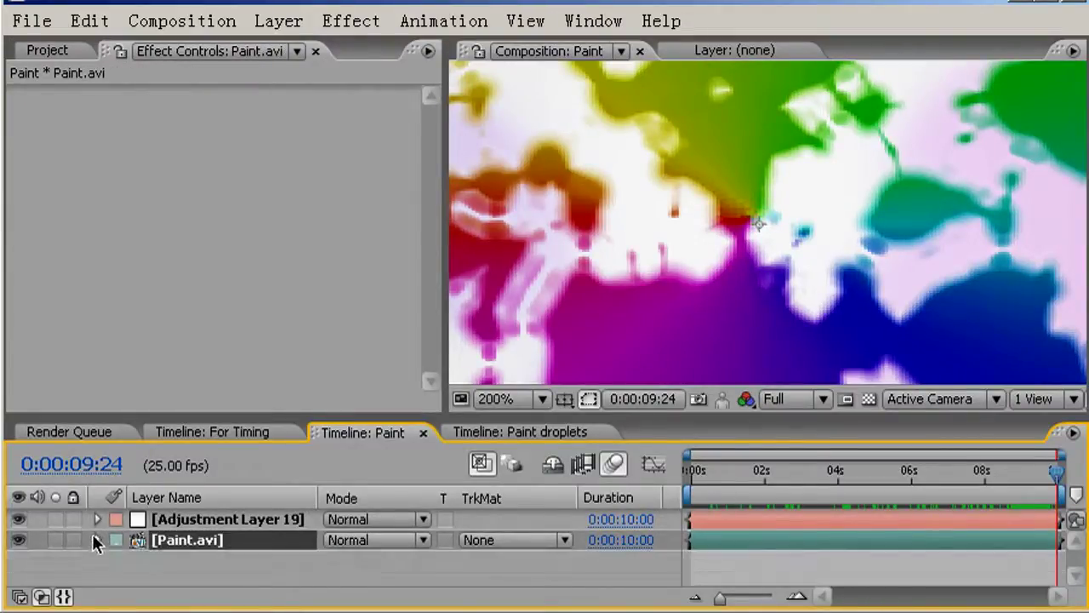
click(289, 24)
mouse_move(230, 49)
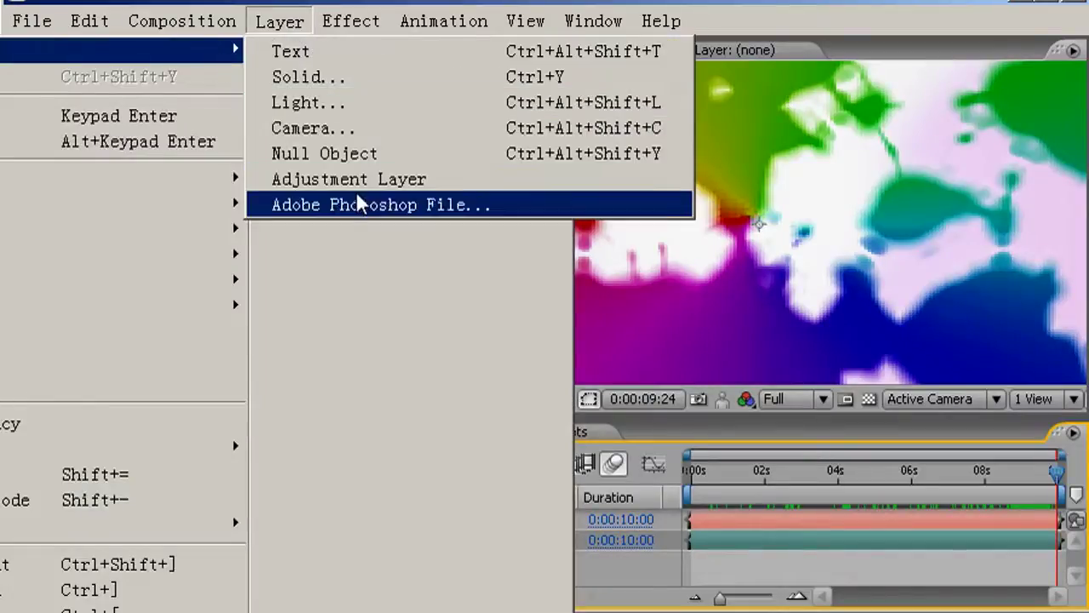
click(359, 179)
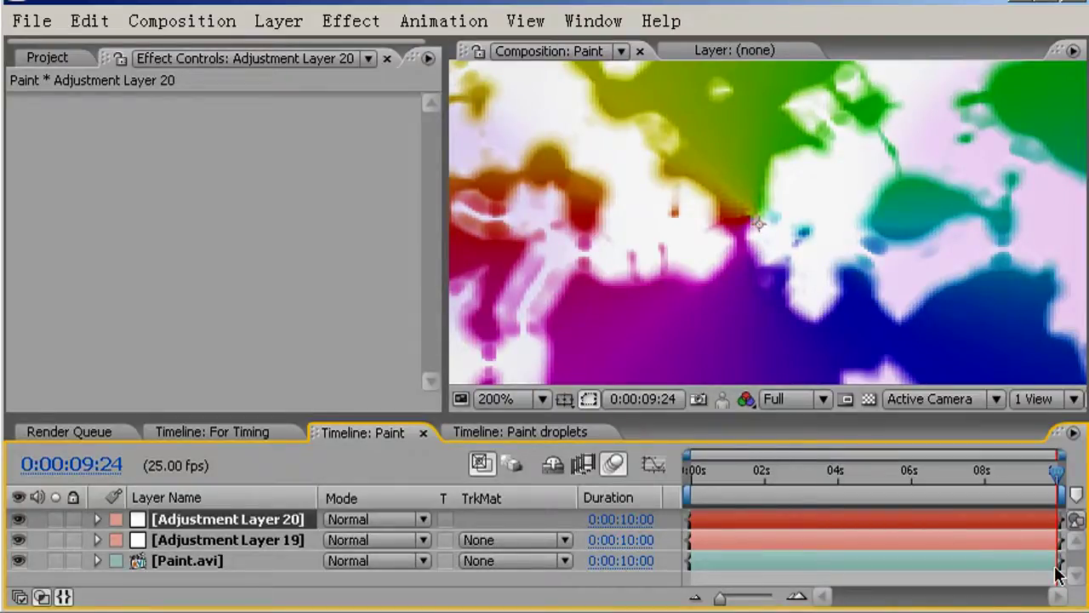
- Step frame by frame through the final frames, ending at 0:00:09:24
key(Page_Up)
key(Page_Up)
key(Page_Up)
key(Page_Up)
key(Page_Up)
key(Page_Up)
key(Page_Up)
key(Page_Up)
key(Page_Up)
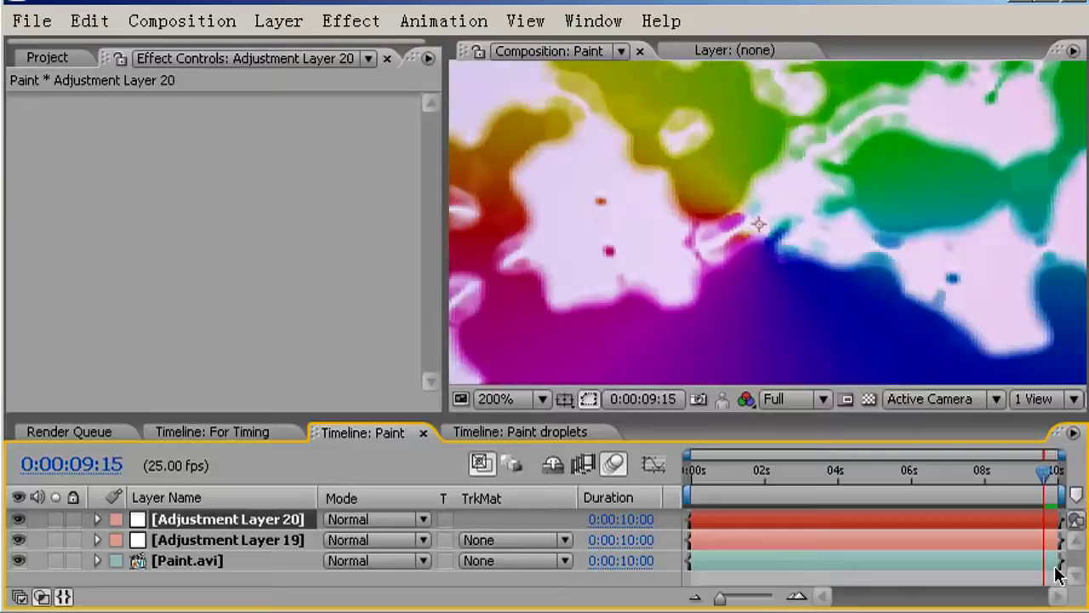
key(Page_Down)
key(Page_Down)
key(Page_Down)
key(Page_Down)
key(Page_Down)
key(Page_Down)
key(Page_Down)
key(Page_Down)
key(Page_Down)
key(Page_Down)
key(Page_Down)
key(Page_Down)
key(Page_Up)
key(Page_Up)
key(Page_Up)
key(Page_Up)
key(Page_Up)
key(Page_Up)
key(Page_Up)
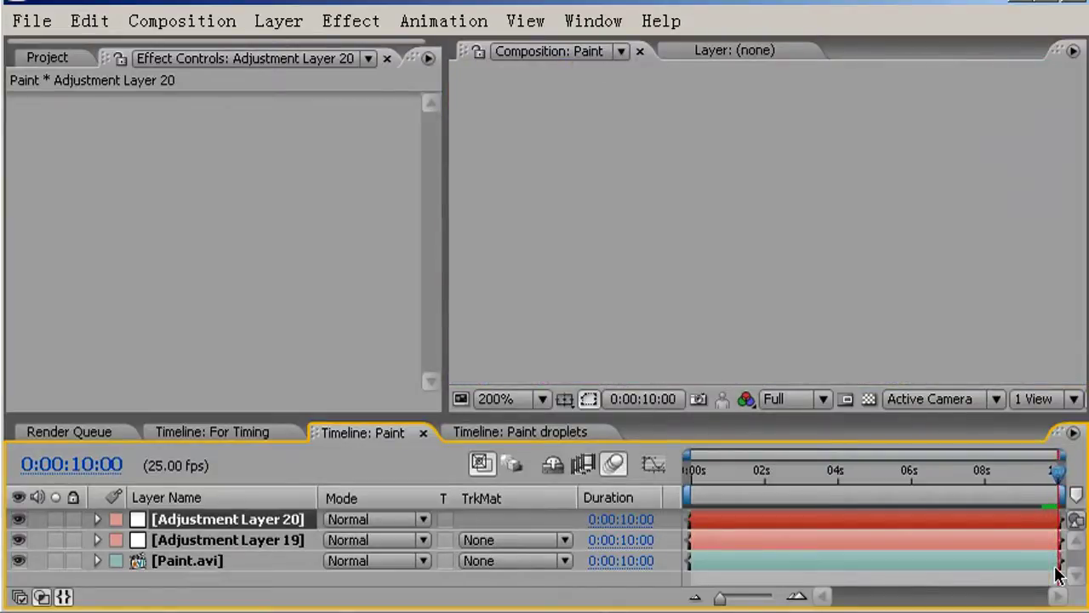
key(Page_Down)
key(Page_Down)
key(Page_Down)
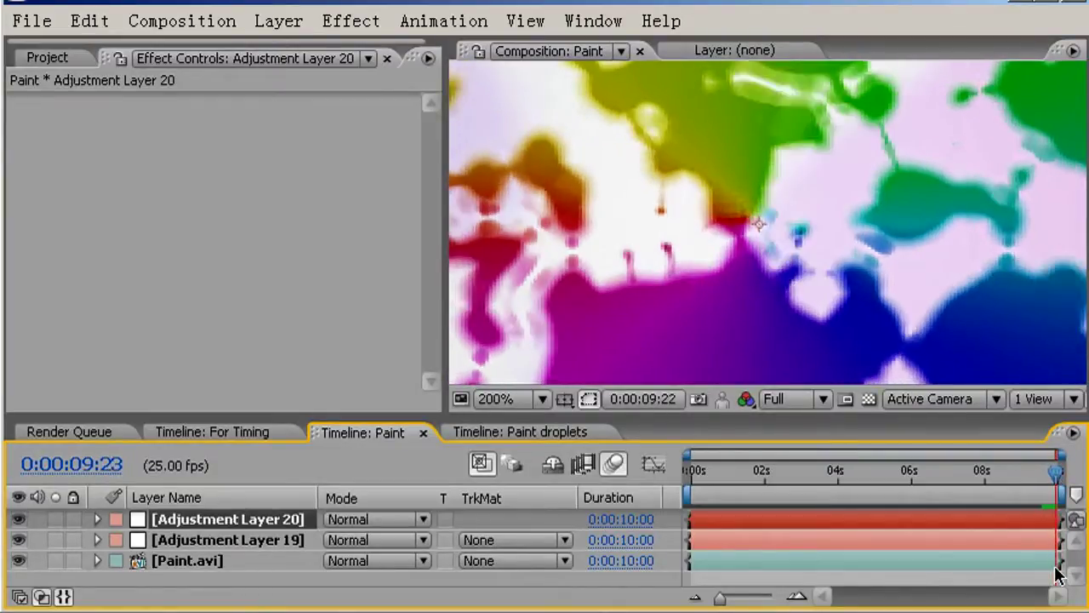
key(Page_Up)
key(Page_Up)
key(Page_Up)
key(Page_Up)
key(Page_Up)
key(Page_Up)
key(Page_Up)
key(Page_Up)
key(Page_Down)
key(Page_Down)
key(Page_Down)
key(Page_Down)
key(Page_Down)
key(Page_Down)
key(Page_Down)
key(Page_Down)
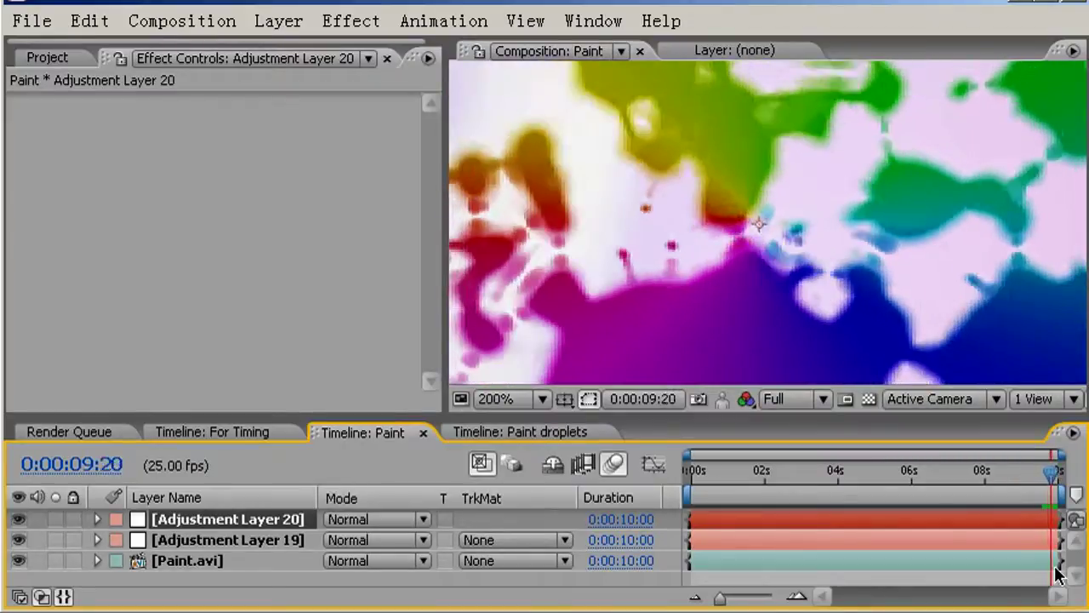
key(Page_Down)
key(Page_Down)
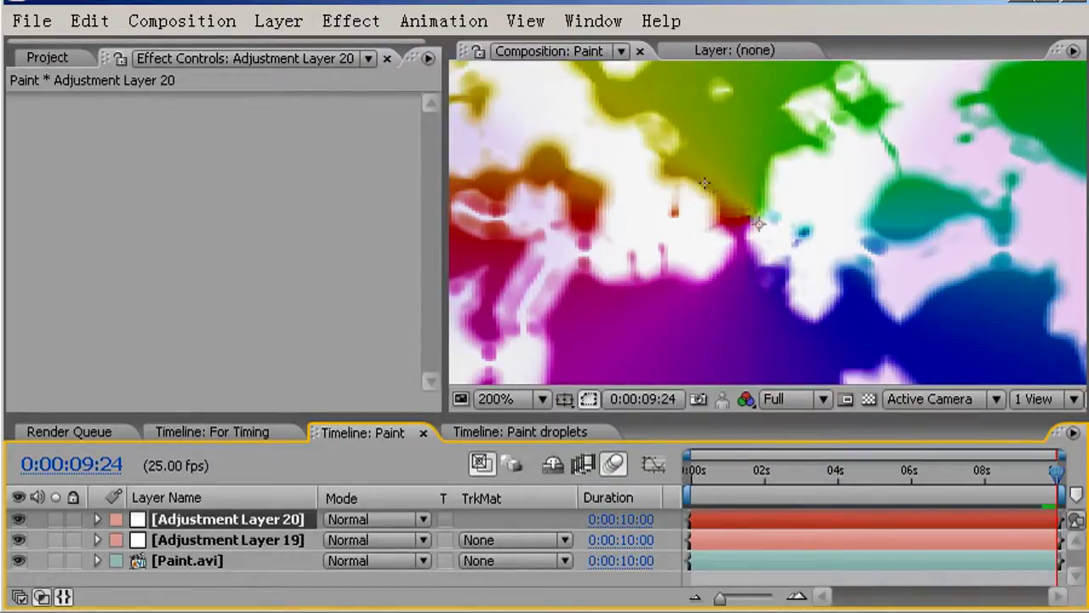
- Draw a small ellipse mask near the frame centre and add Fast Blur with Blurriness 4.0
drag(708, 189, 790, 247)
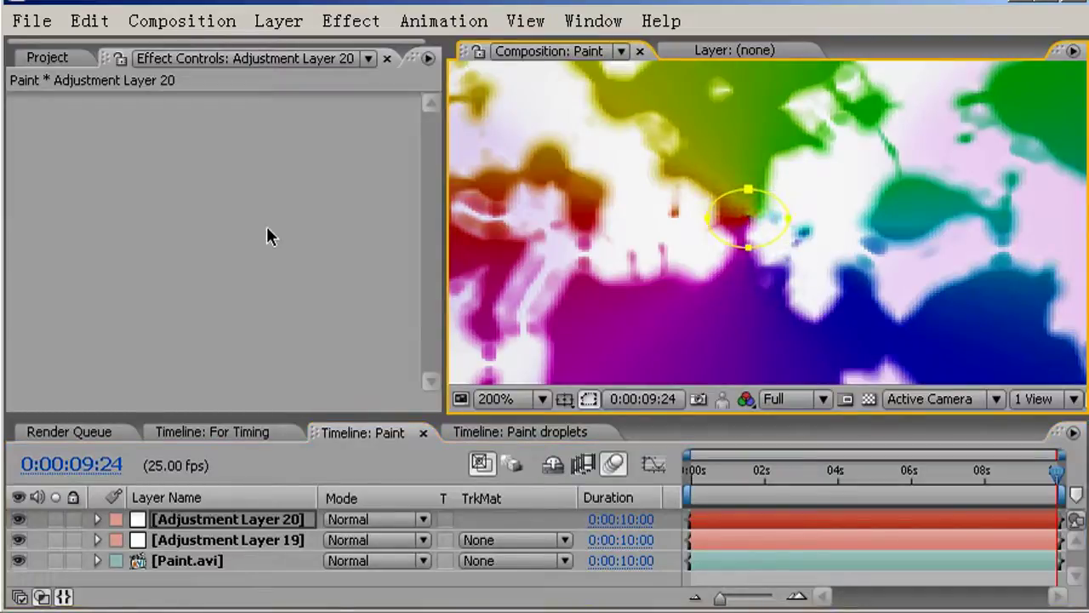
click(341, 21)
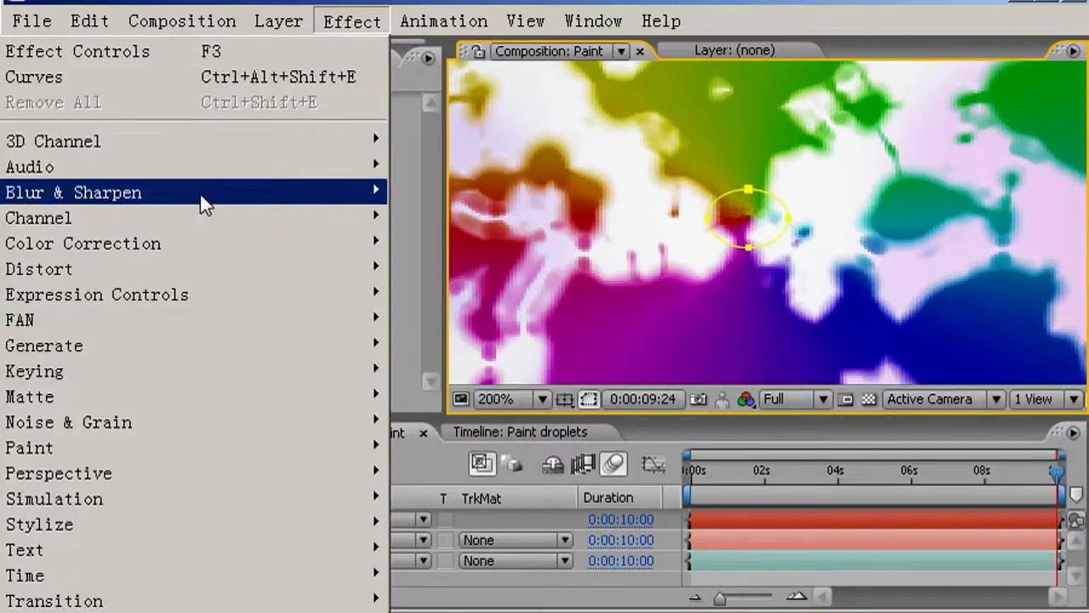
mouse_move(203, 197)
click(518, 395)
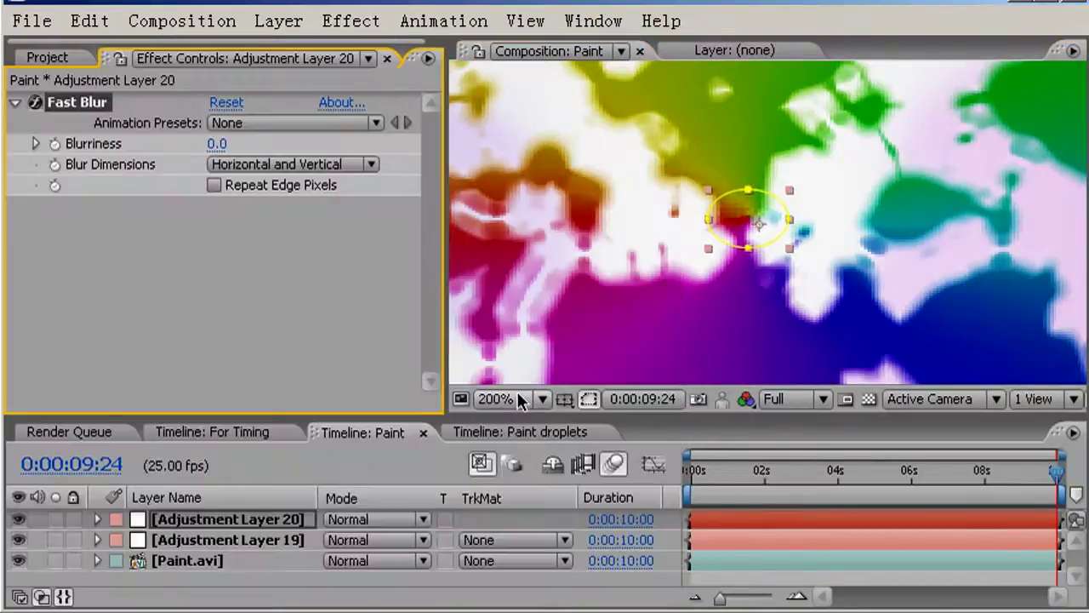
drag(215, 145, 221, 146)
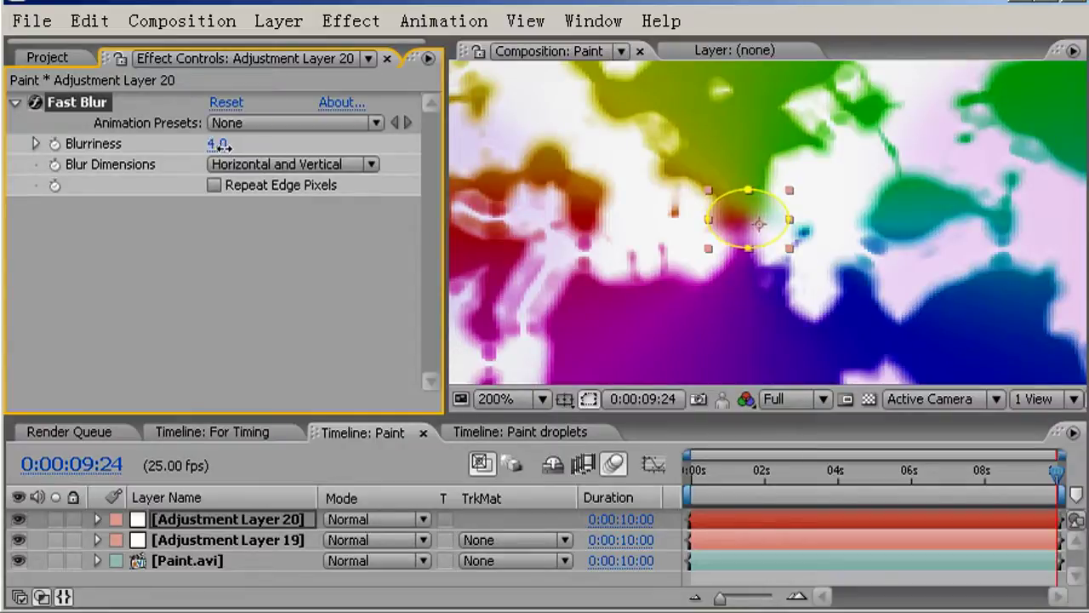
click(274, 241)
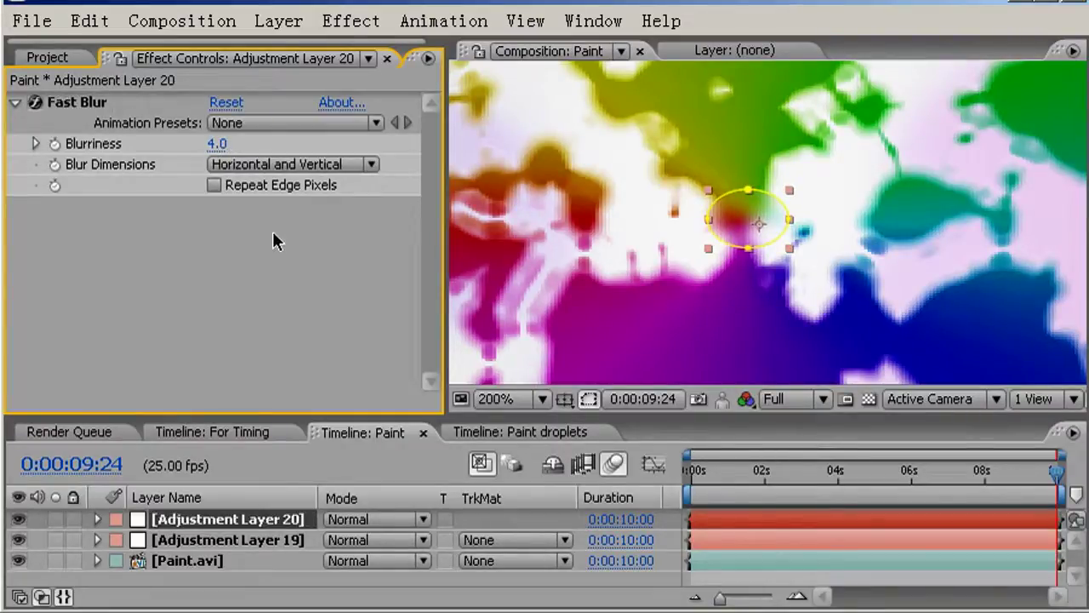
- Give Adjustment Layer 20's Mask 1 a 26-pixel feather and 7-pixel expansion
click(258, 514)
key(m)
key(m)
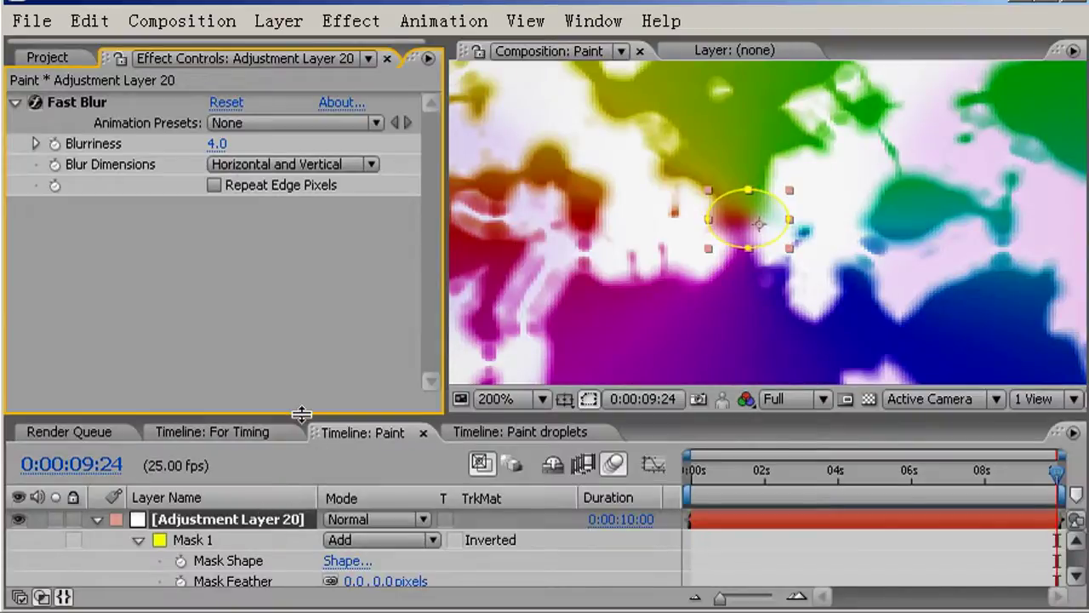
drag(298, 416, 295, 297)
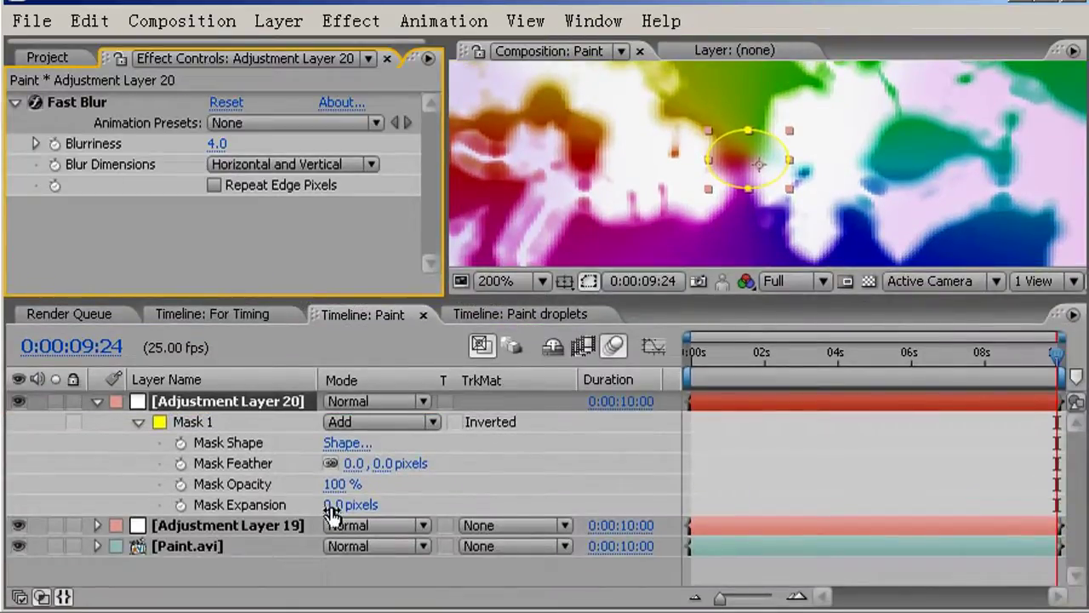
drag(339, 505, 380, 468)
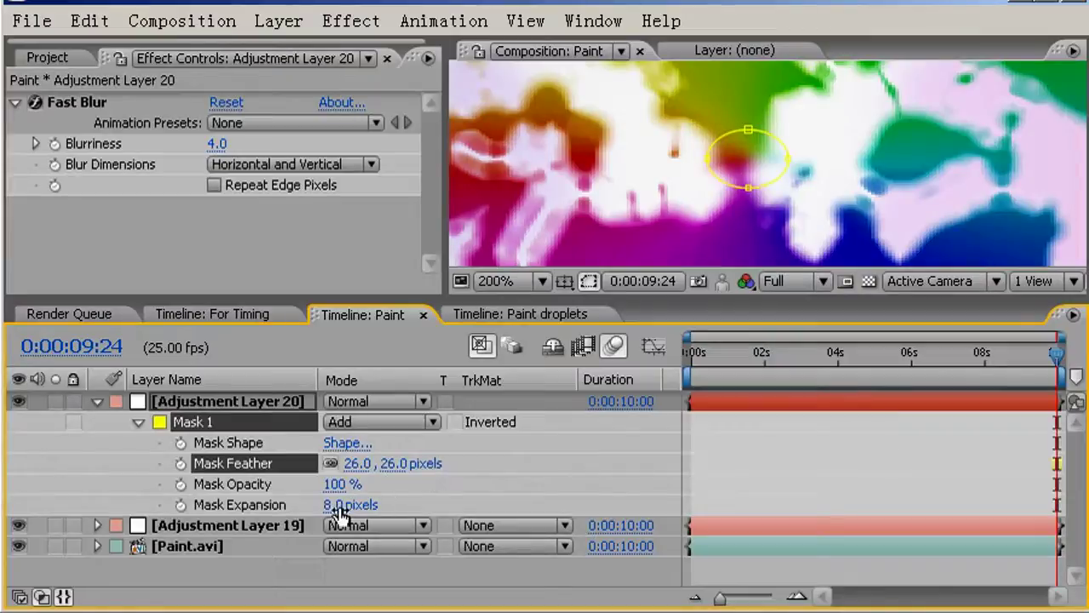
mouse_move(337, 506)
mouse_down()
mouse_move(320, 503)
mouse_move(349, 504)
mouse_move(339, 504)
mouse_up()
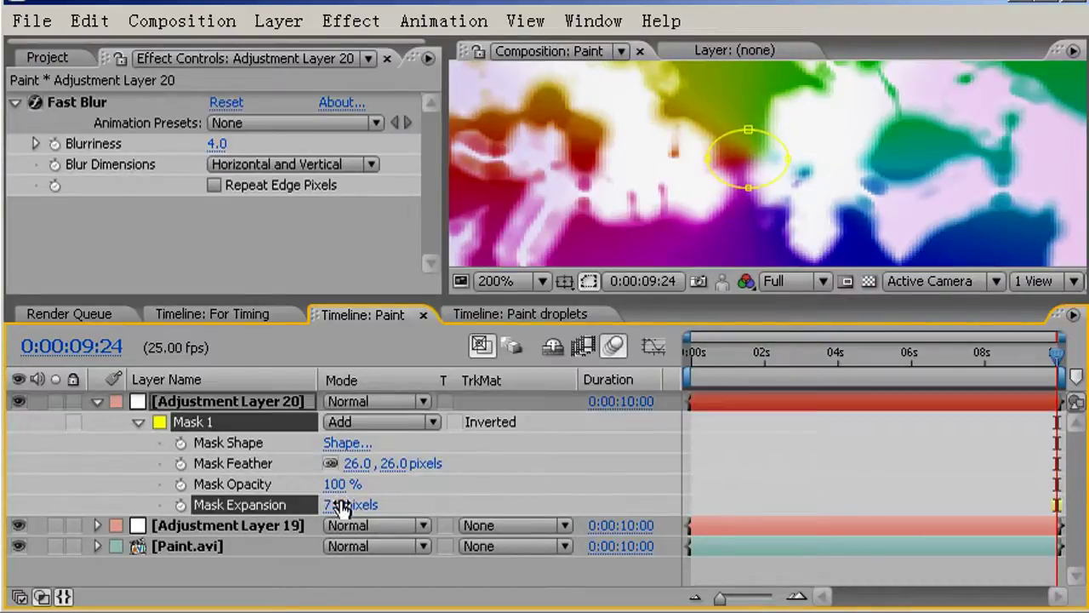
click(569, 442)
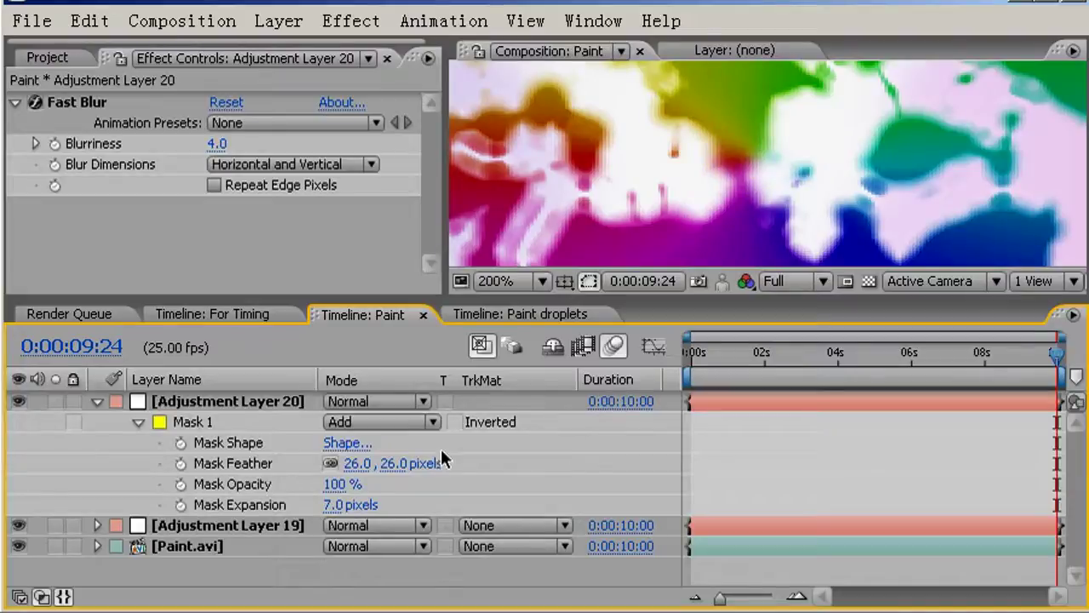
- Rename Adjustment Layer 20 to 'Mask Blur' and Adjustment Layer 19 to 'CC'
click(96, 401)
click(173, 401)
key(Return)
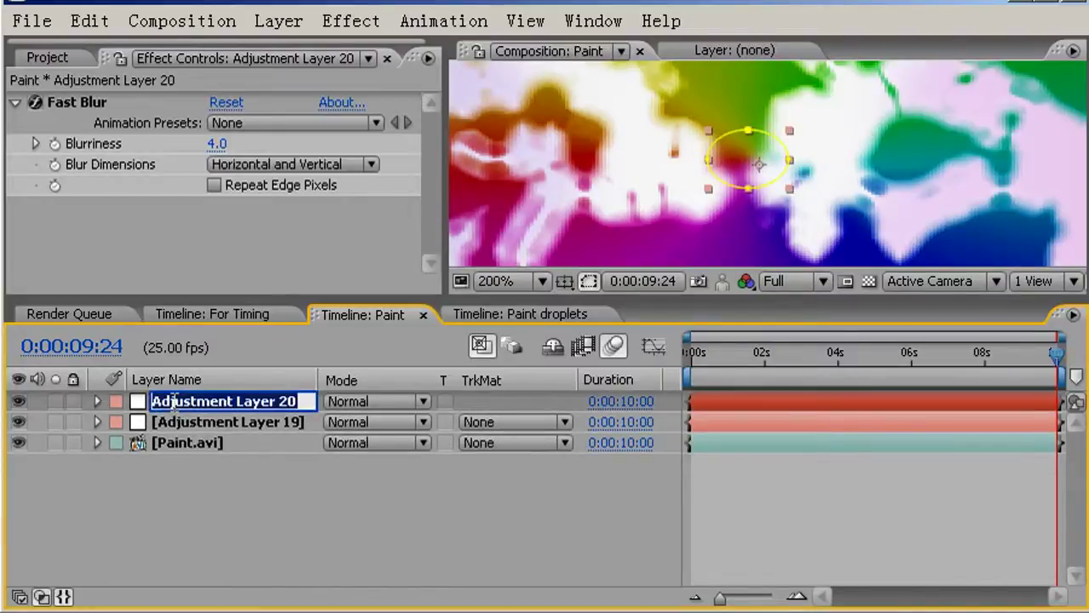
text(Mask Blur)
key(Return)
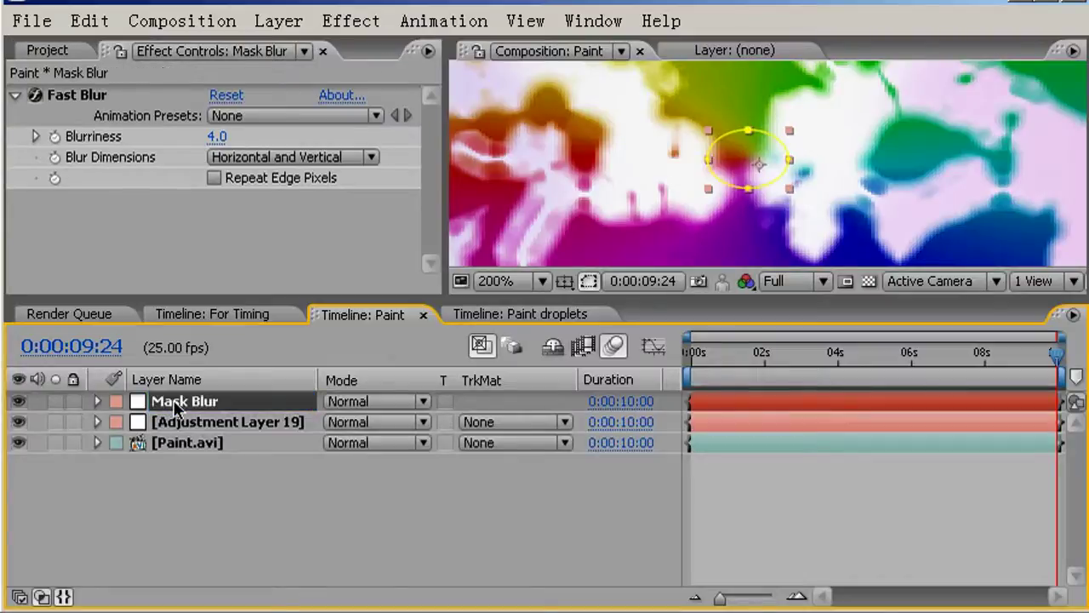
click(207, 426)
key(Return)
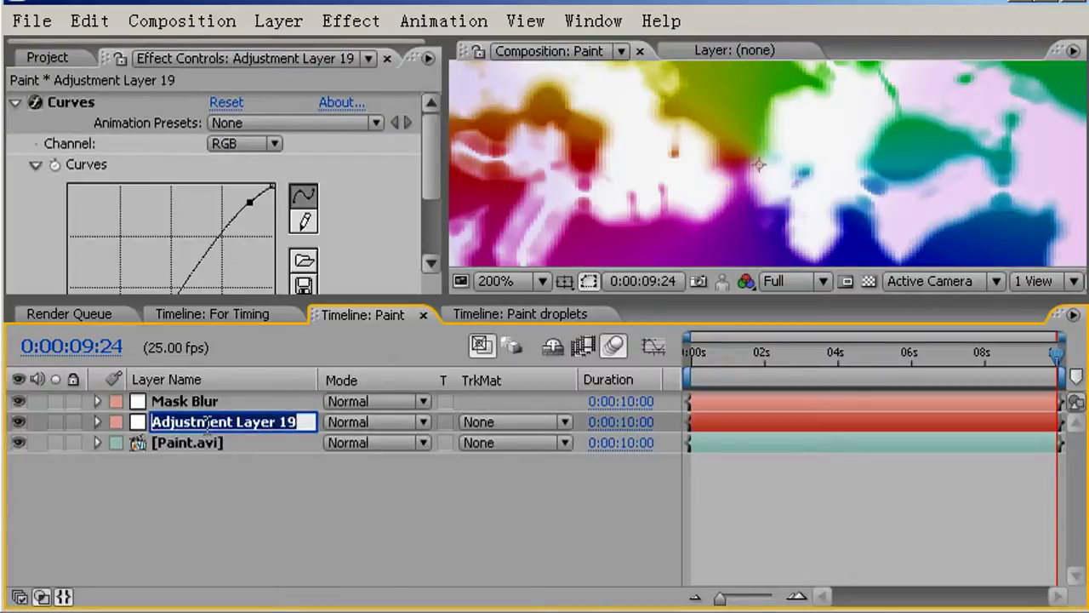
text(CC)
key(Return)
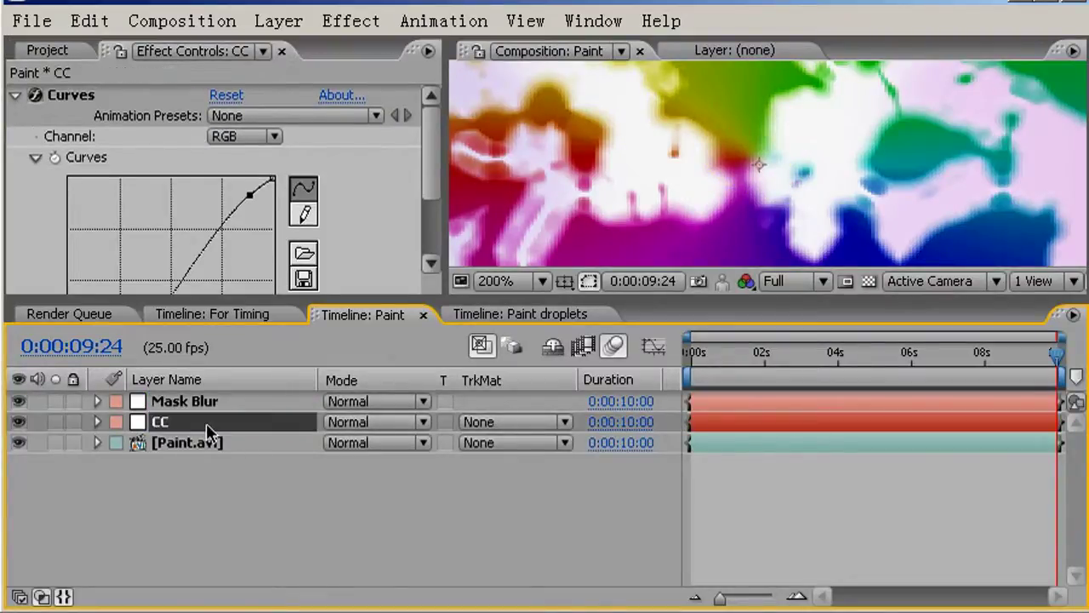
- Enlarge the Composition panel and open Solid Settings for a new 720×576 solid
click(262, 552)
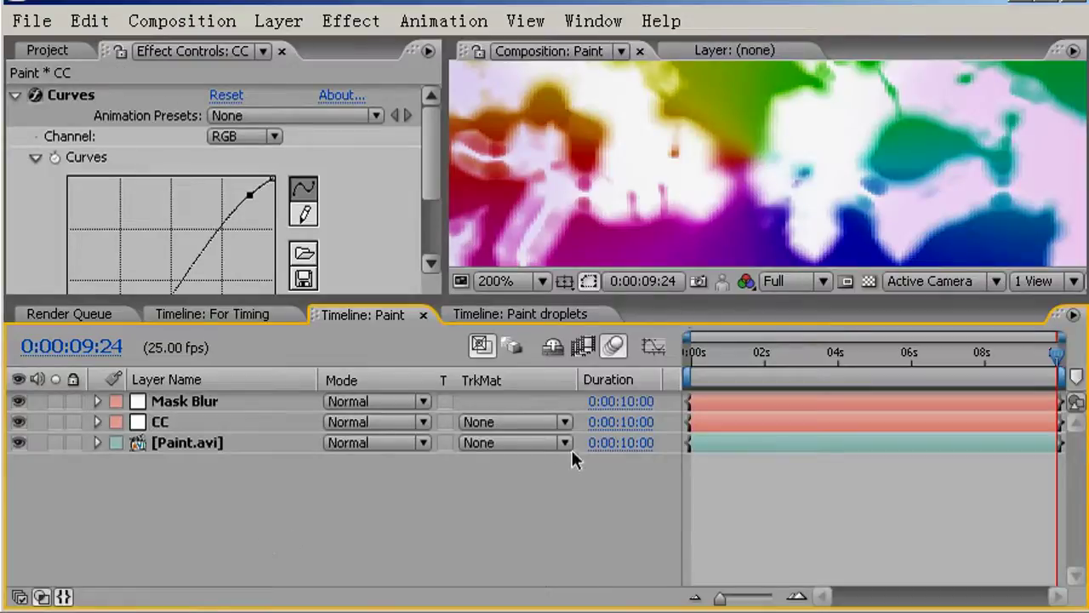
scroll(785, 112, down, 4)
scroll(786, 111, down, 1)
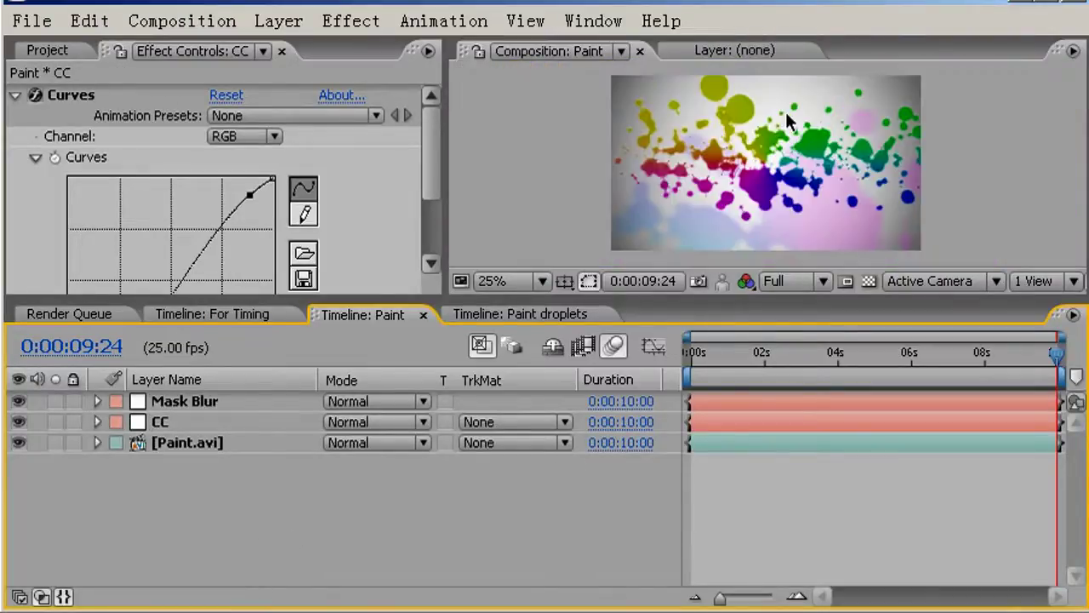
drag(683, 297, 684, 431)
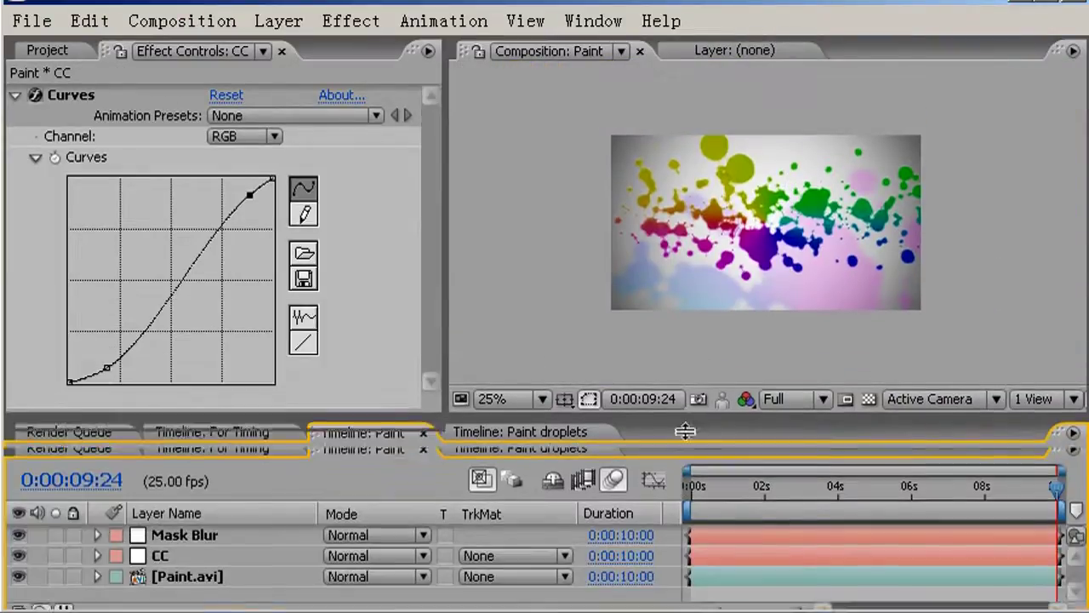
scroll(772, 335, up, 1)
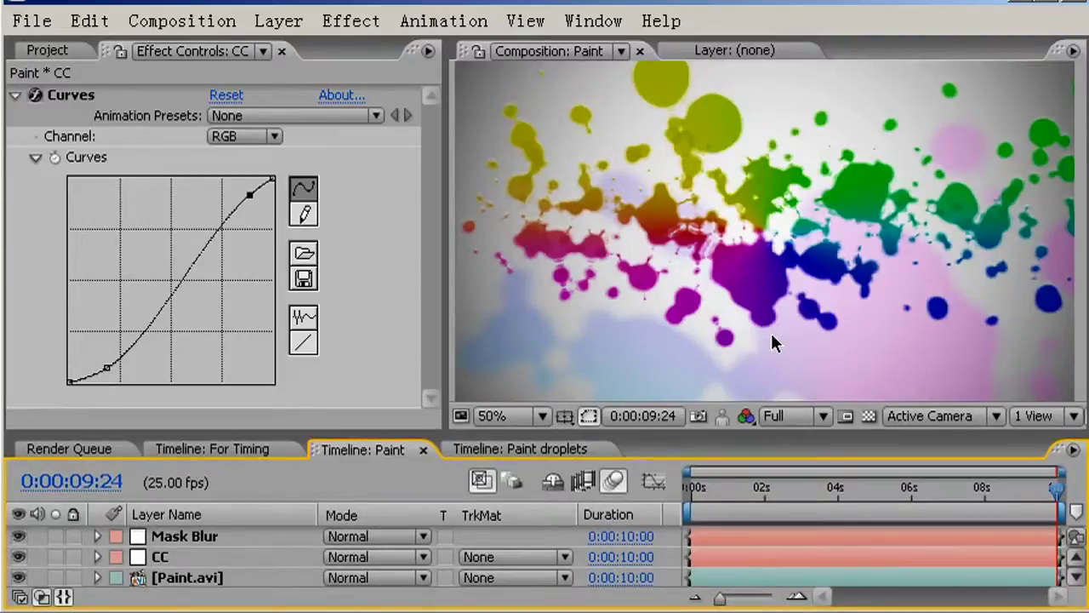
key(ctrl+y)
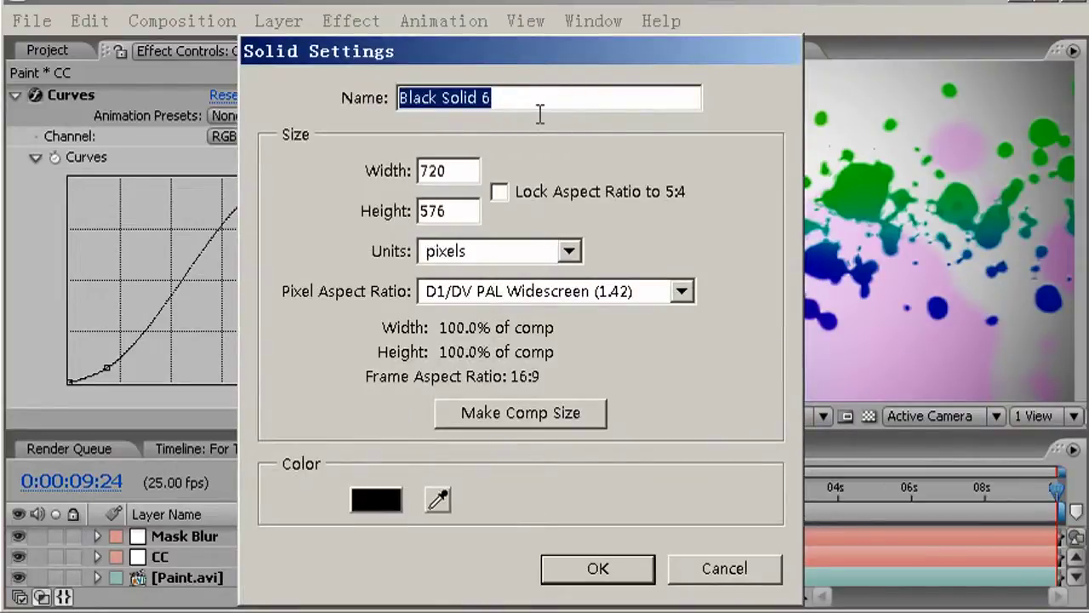
- Name the new solid Texture and apply Fractal Noise to it
text(Texture)
key(Return)
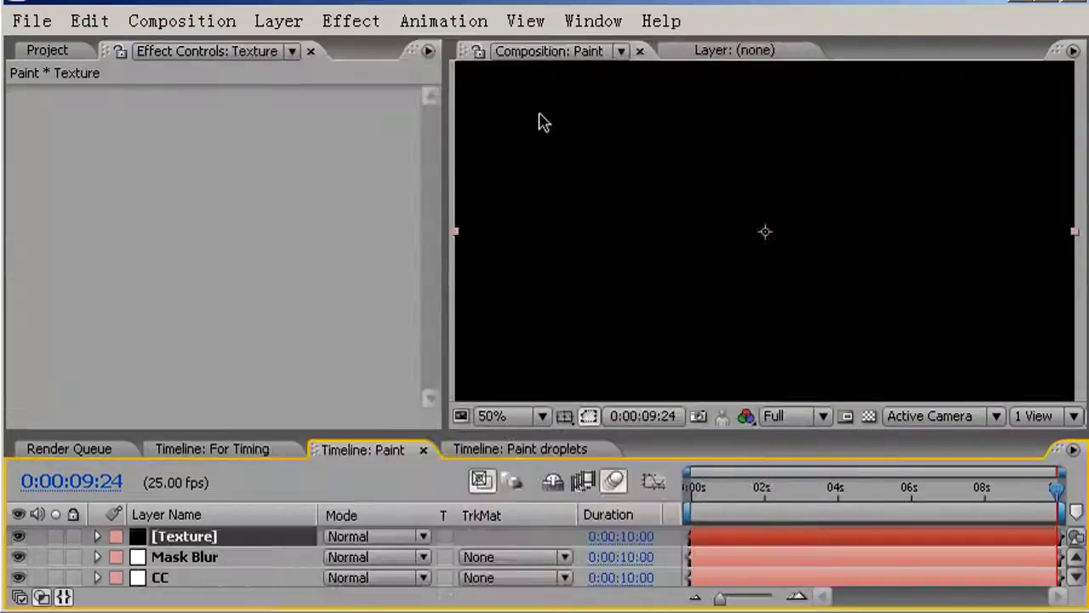
click(349, 23)
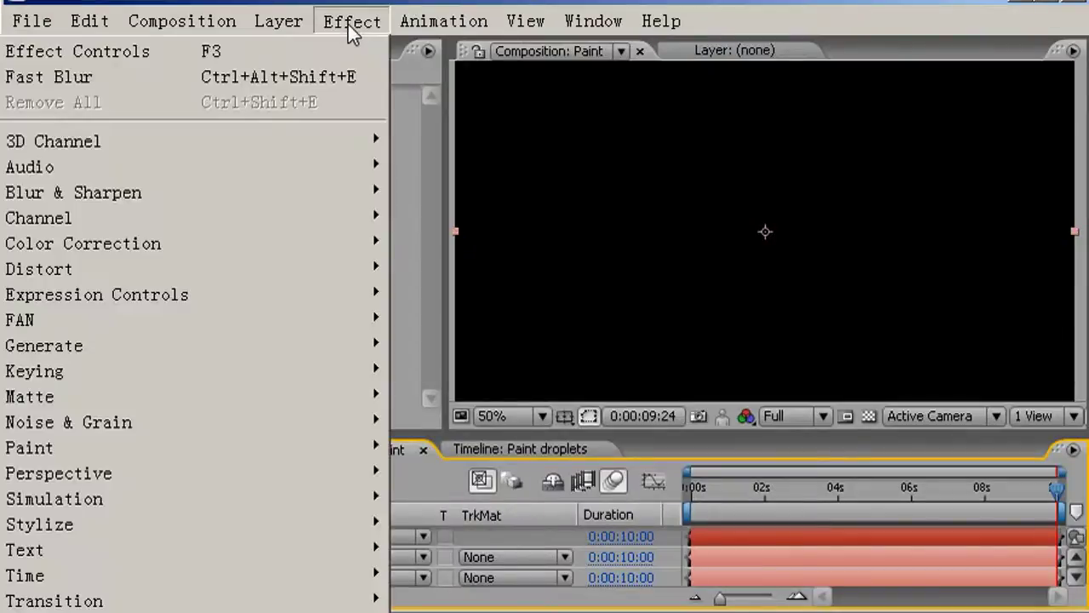
mouse_move(326, 417)
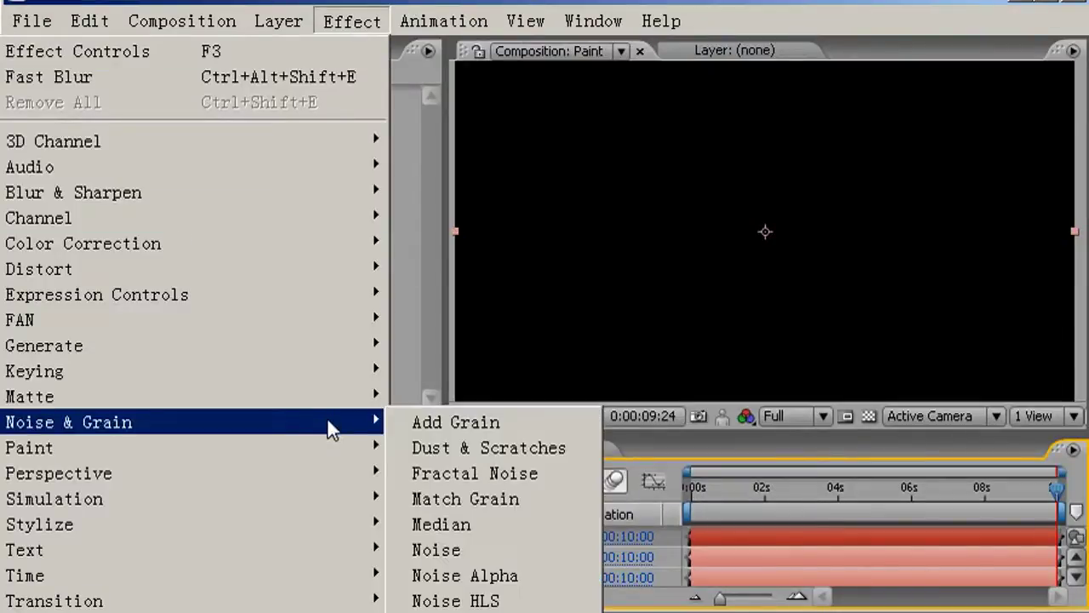
click(492, 475)
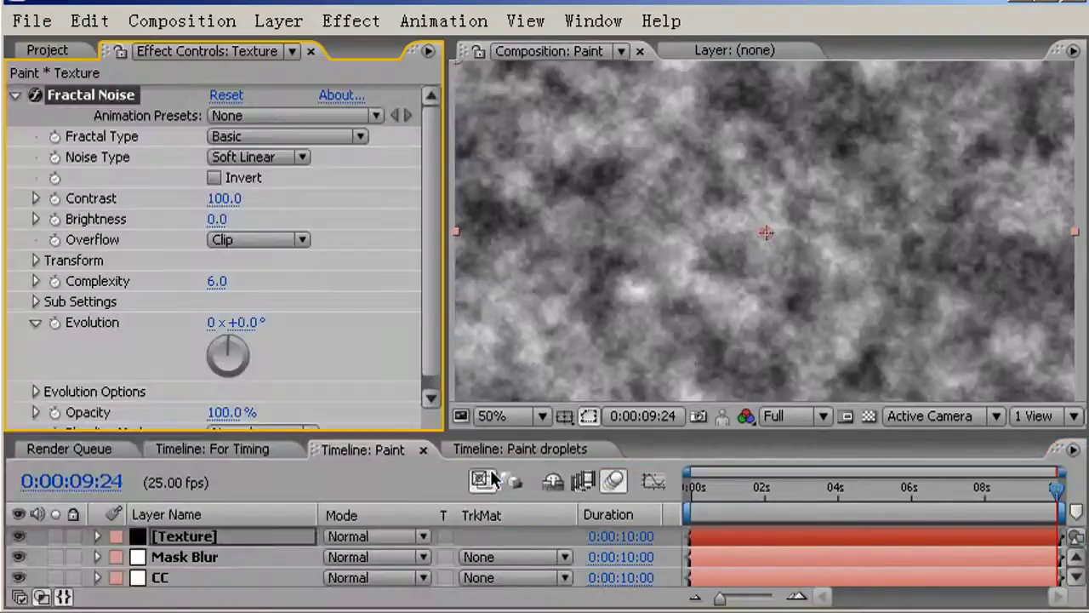
- Set the Fractal Noise type to Smeary and raise Contrast to 110
click(275, 139)
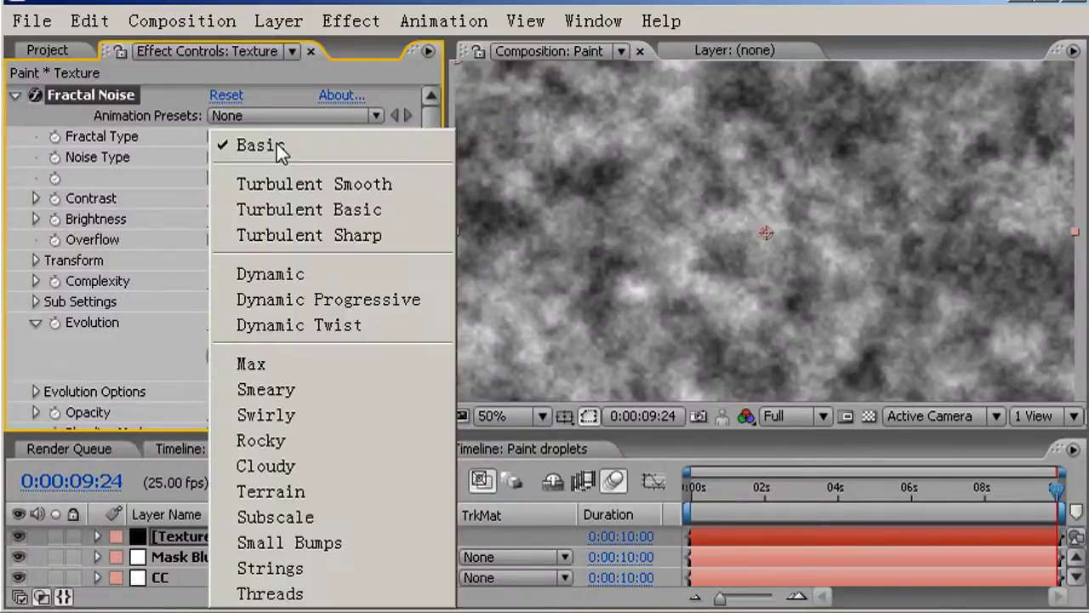
click(341, 391)
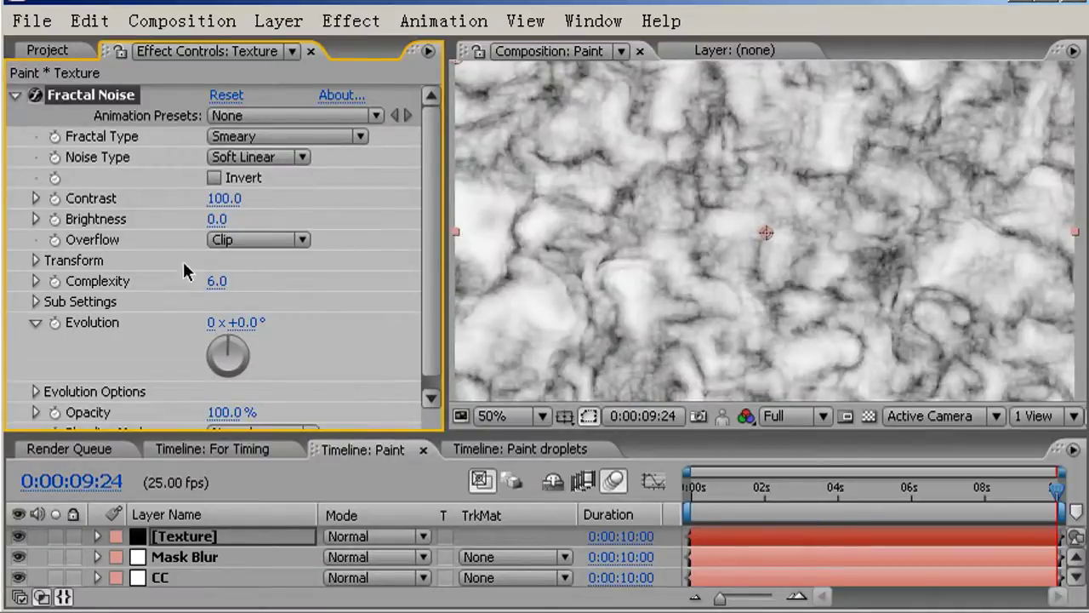
drag(223, 203, 196, 210)
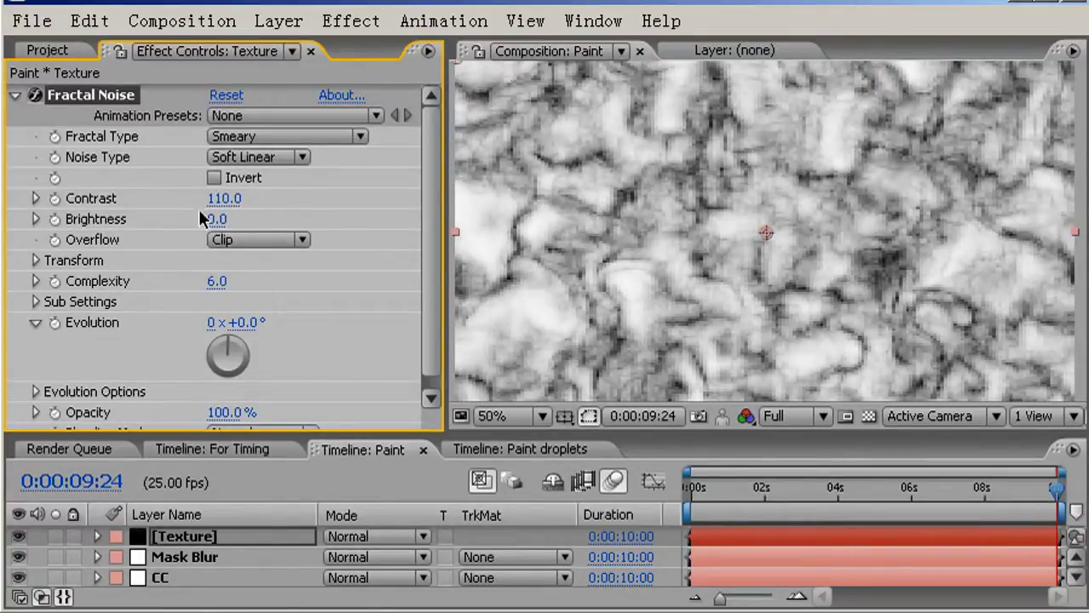
- Drop the Texture layer's opacity to 11% and preview the look around 6:22
click(16, 96)
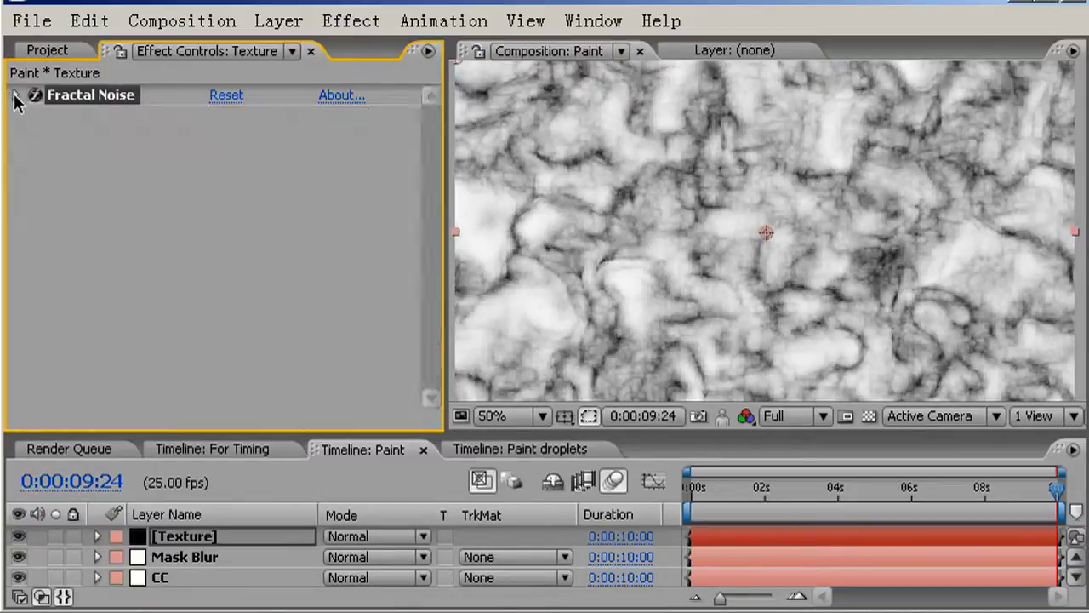
click(248, 536)
key(t)
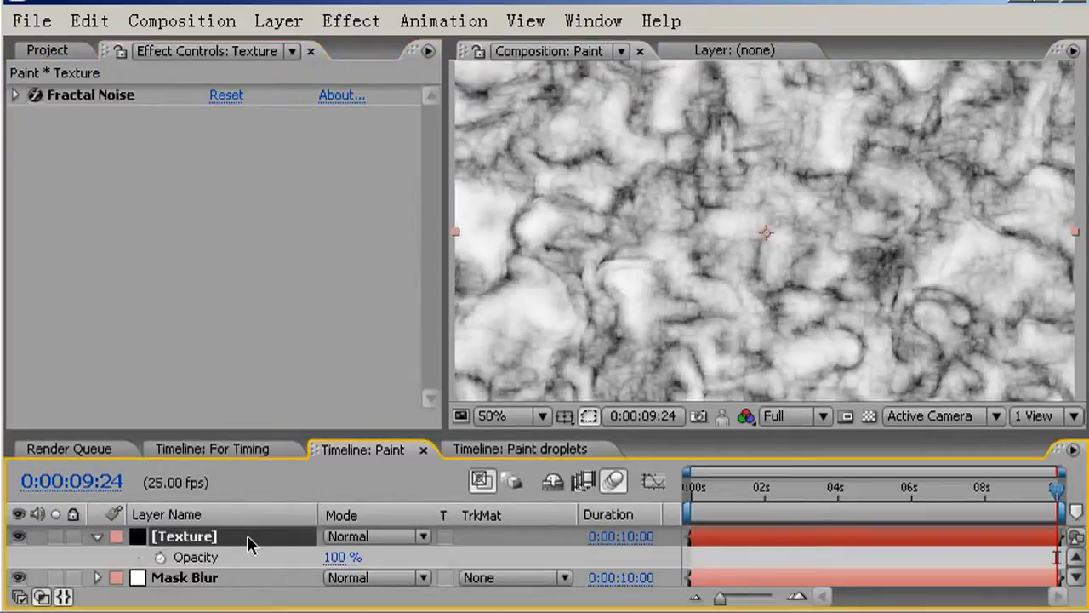
mouse_move(335, 557)
mouse_down()
mouse_move(207, 607)
mouse_move(218, 609)
mouse_up()
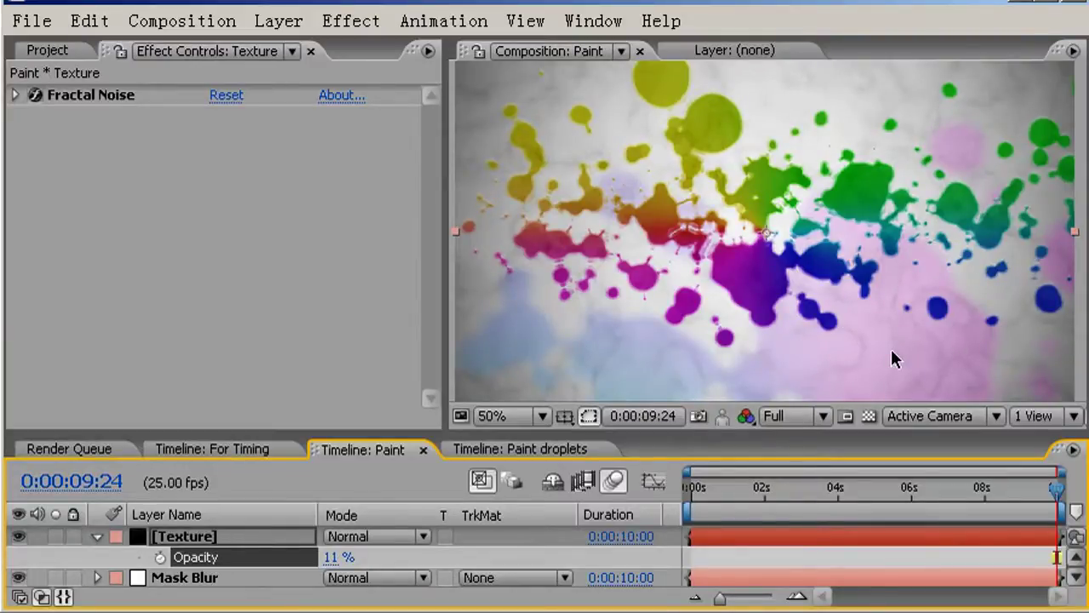
mouse_move(953, 486)
mouse_down()
mouse_move(868, 519)
mouse_move(902, 487)
mouse_move(981, 473)
mouse_move(943, 480)
mouse_up()
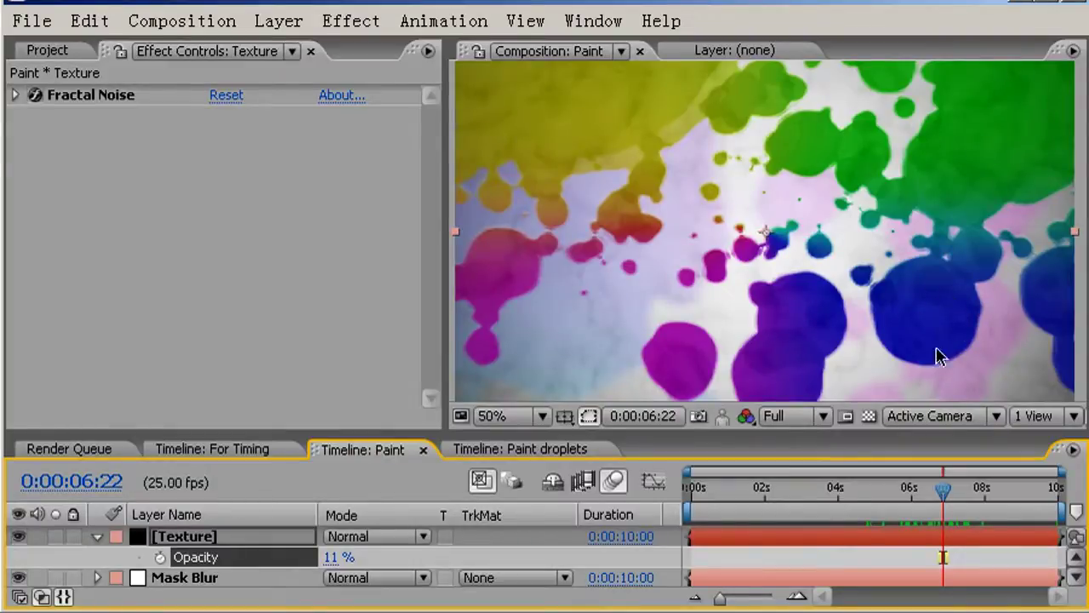
click(214, 540)
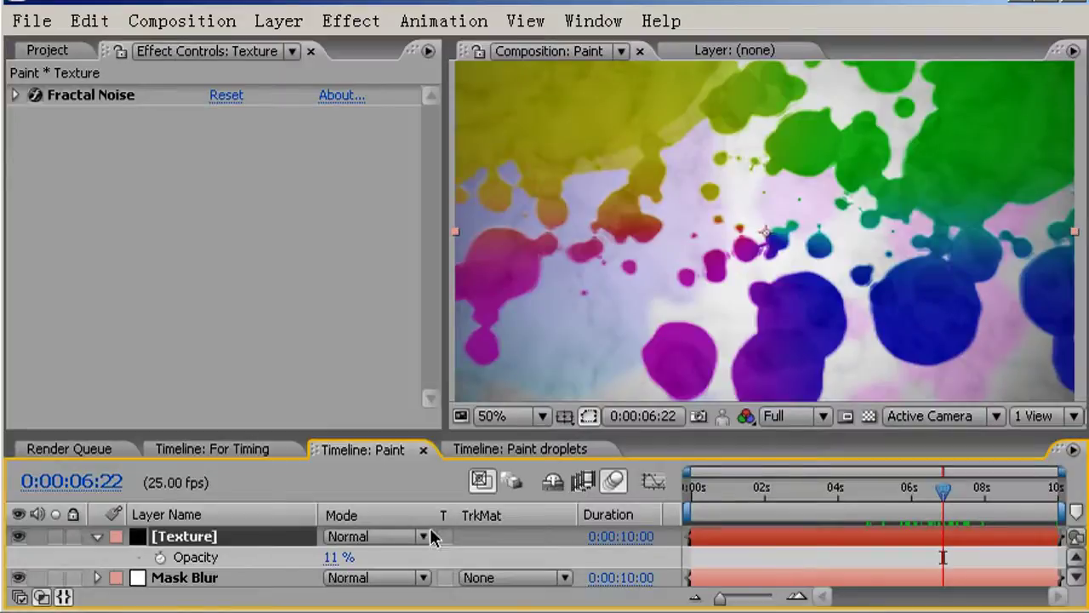
- Set the Texture layer's blend mode to Color Dodge with 14% opacity
click(376, 536)
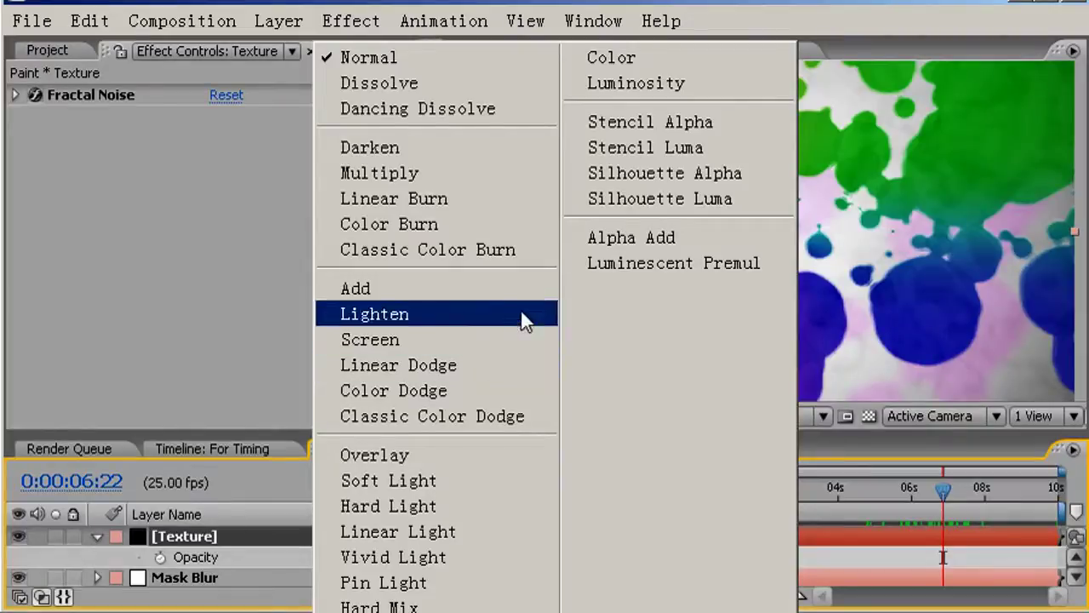
click(494, 394)
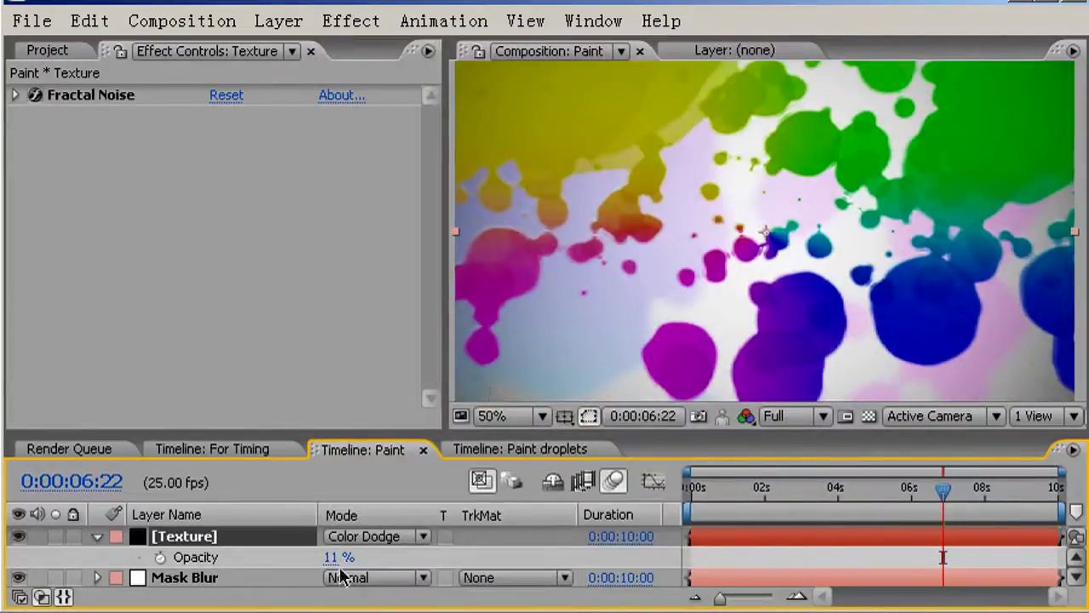
mouse_move(332, 556)
mouse_down()
mouse_move(378, 552)
mouse_move(339, 558)
mouse_up()
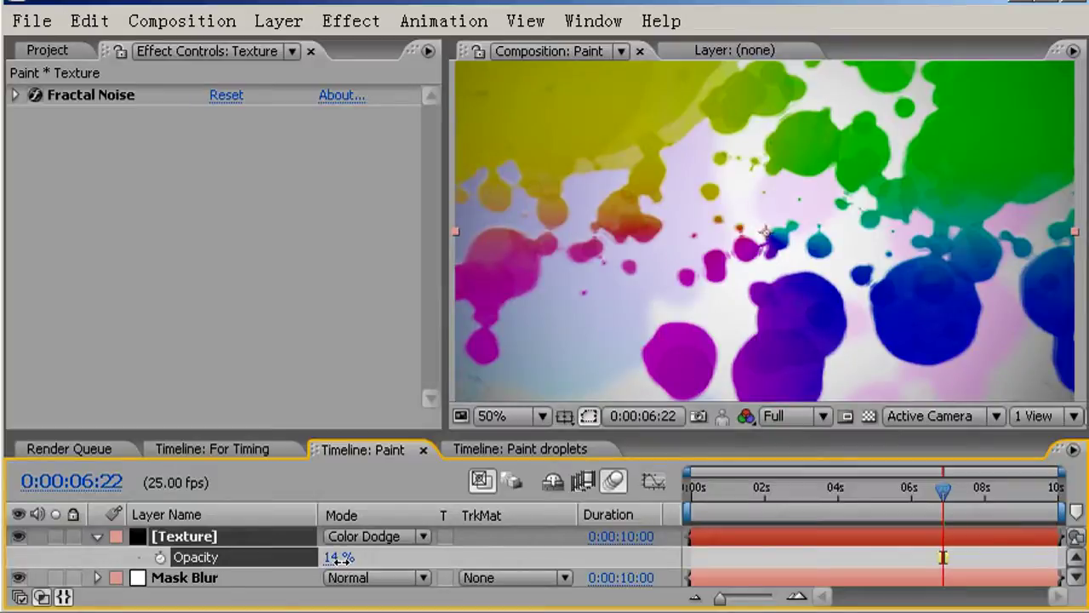
- Enlarge the Composition viewer panel, keeping the view at 50% zoom
click(728, 306)
key(comma)
key(period)
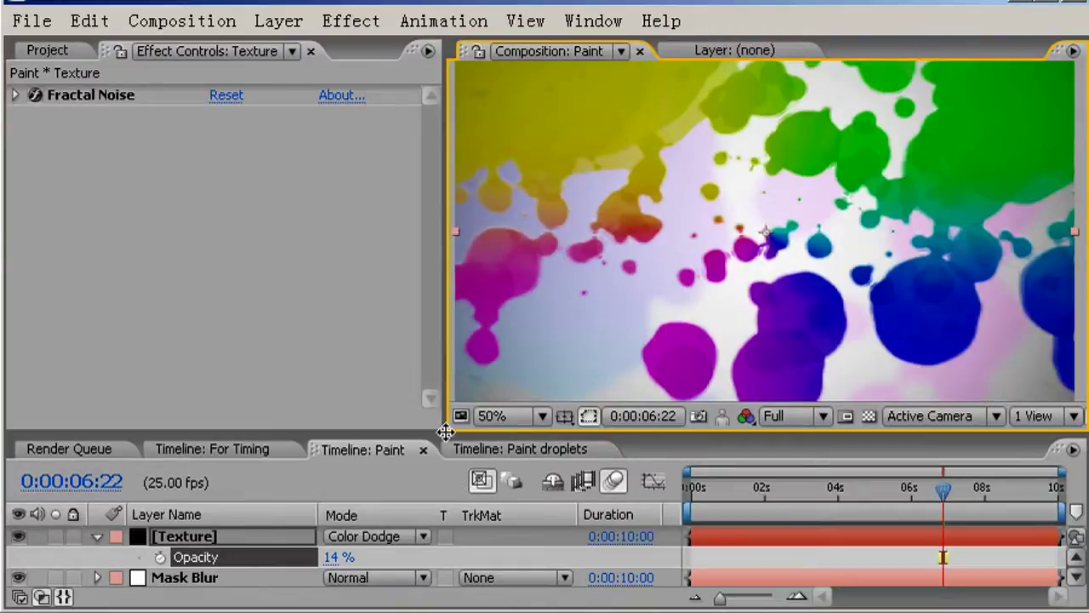
drag(442, 436, 395, 485)
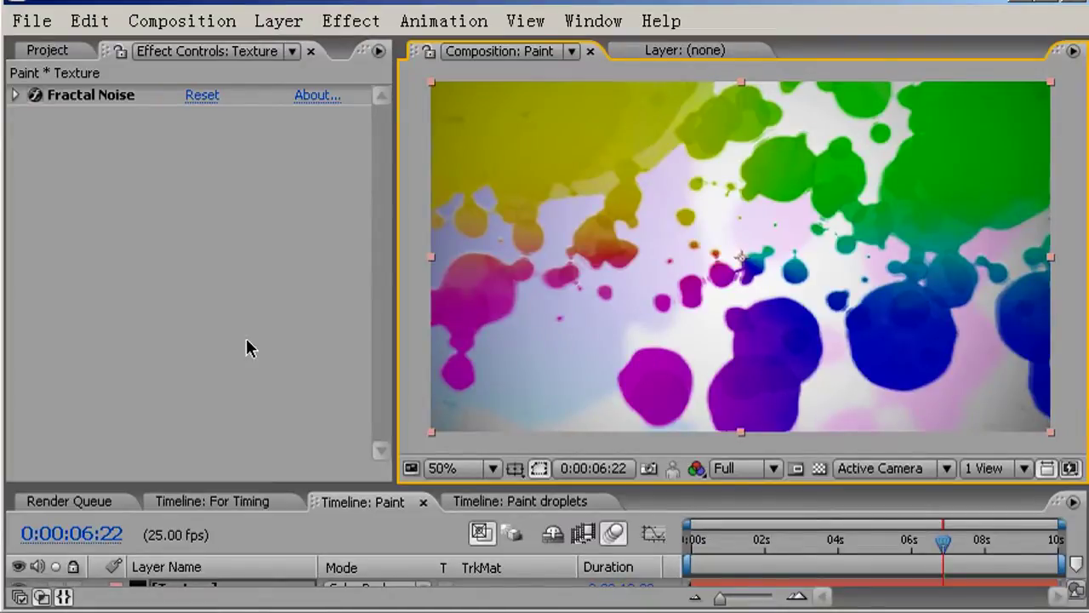
- Create a new solid layer named Grain with Ctrl+Y
key(ctrl+y)
text(Grain)
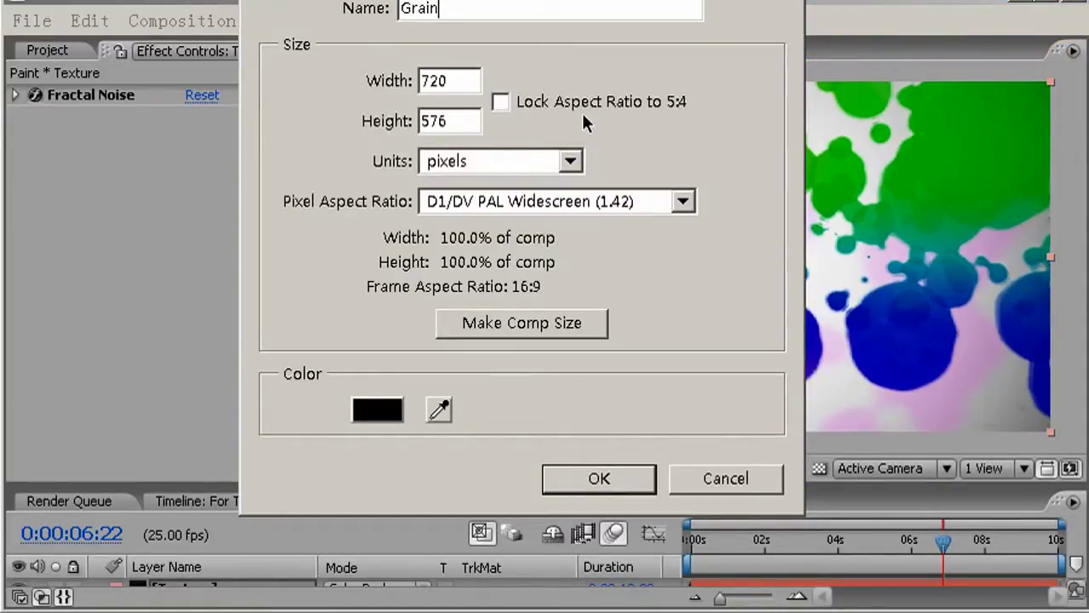
key(Return)
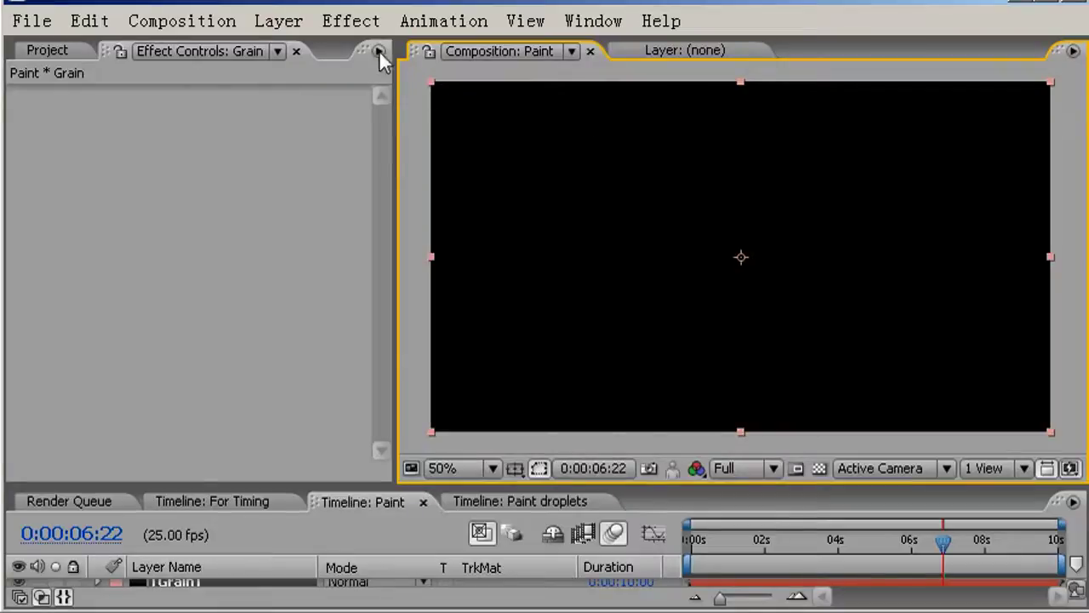
- Apply Fractal Noise to the Grain solid and shrink its Transform Scale to 1.0
click(344, 23)
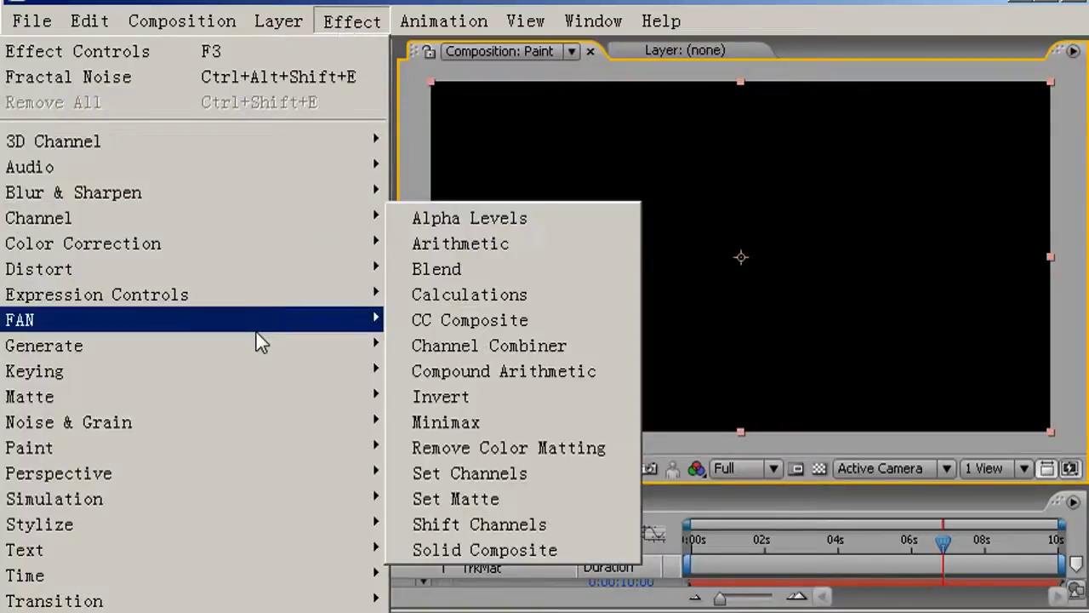
mouse_move(278, 417)
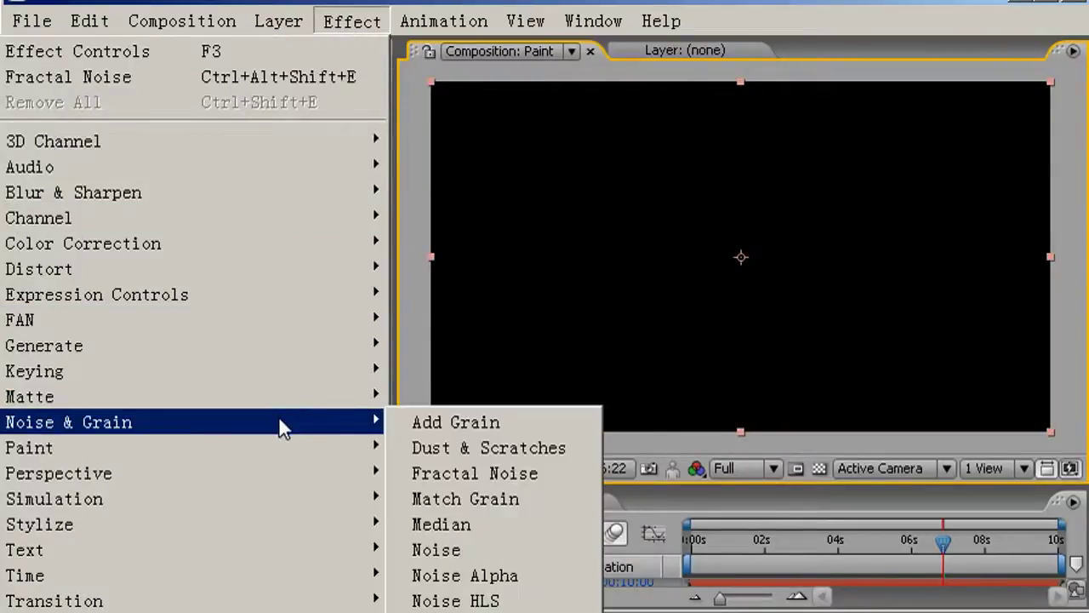
click(494, 473)
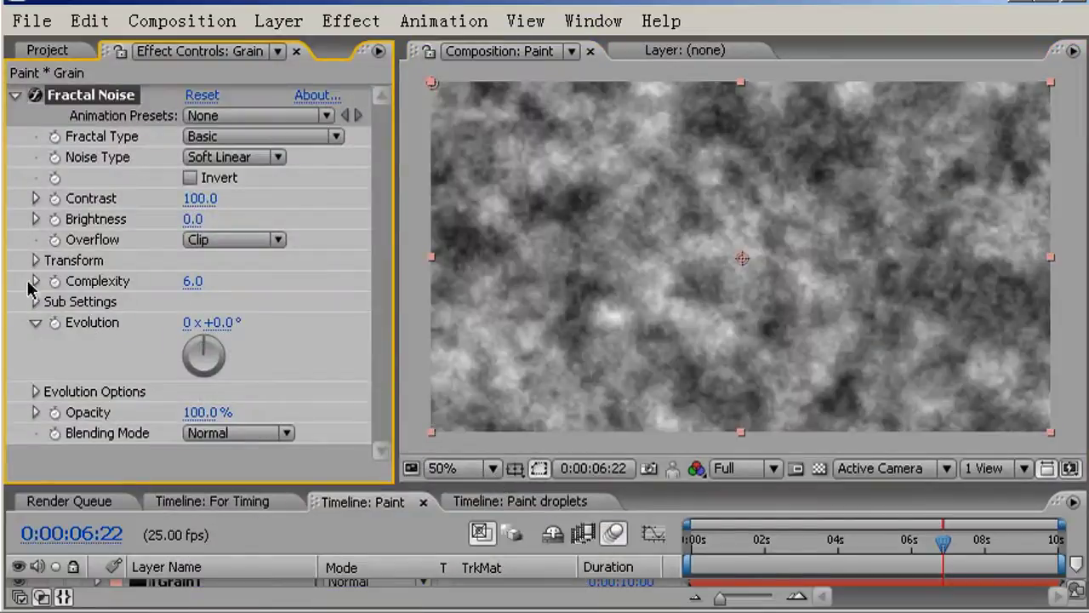
click(35, 261)
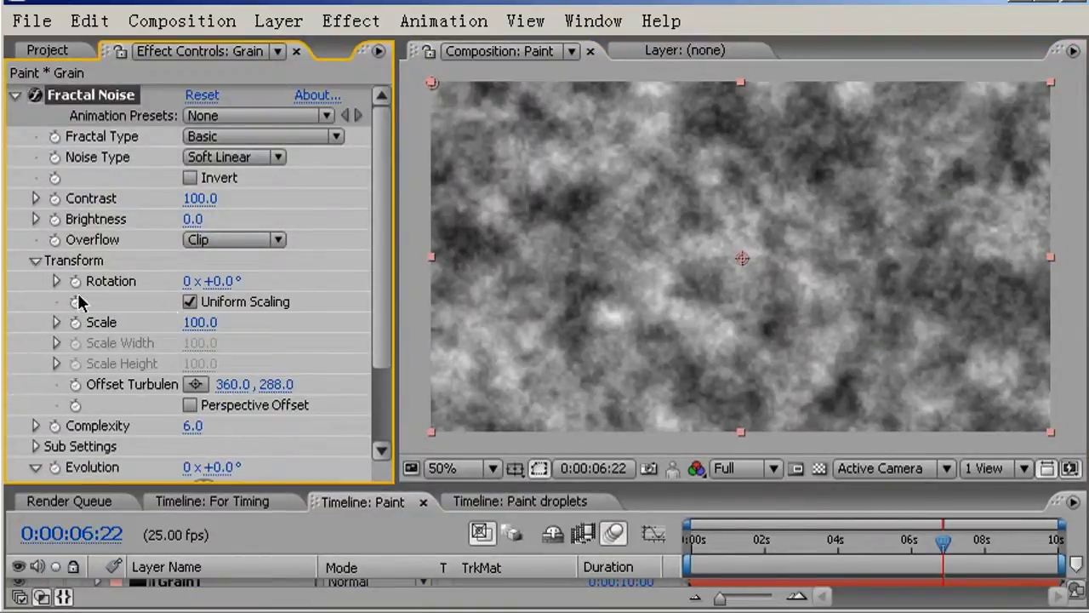
drag(189, 322, 60, 379)
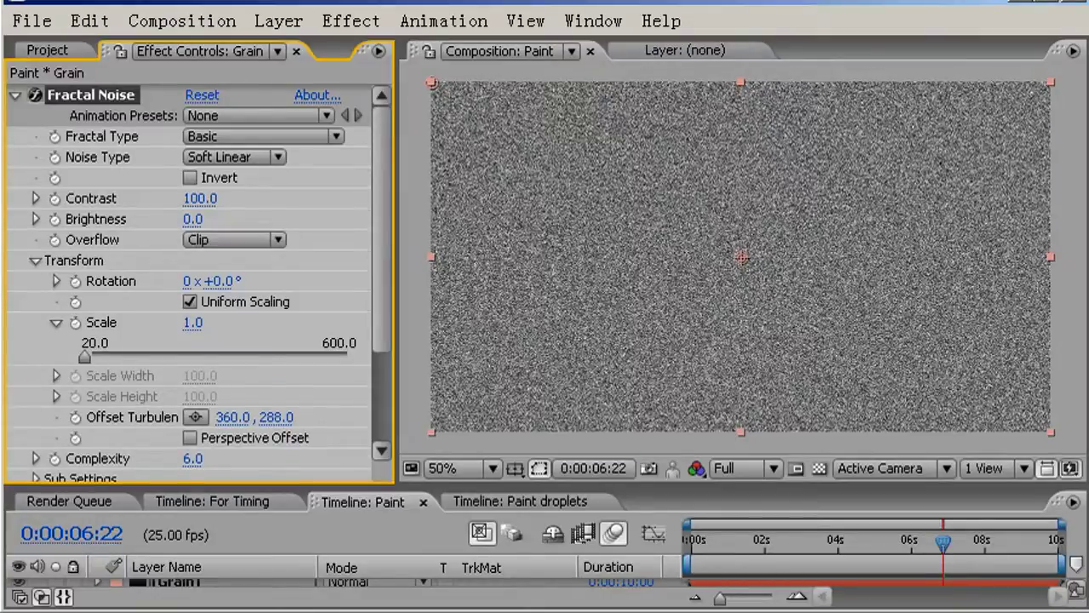
drag(366, 482, 366, 395)
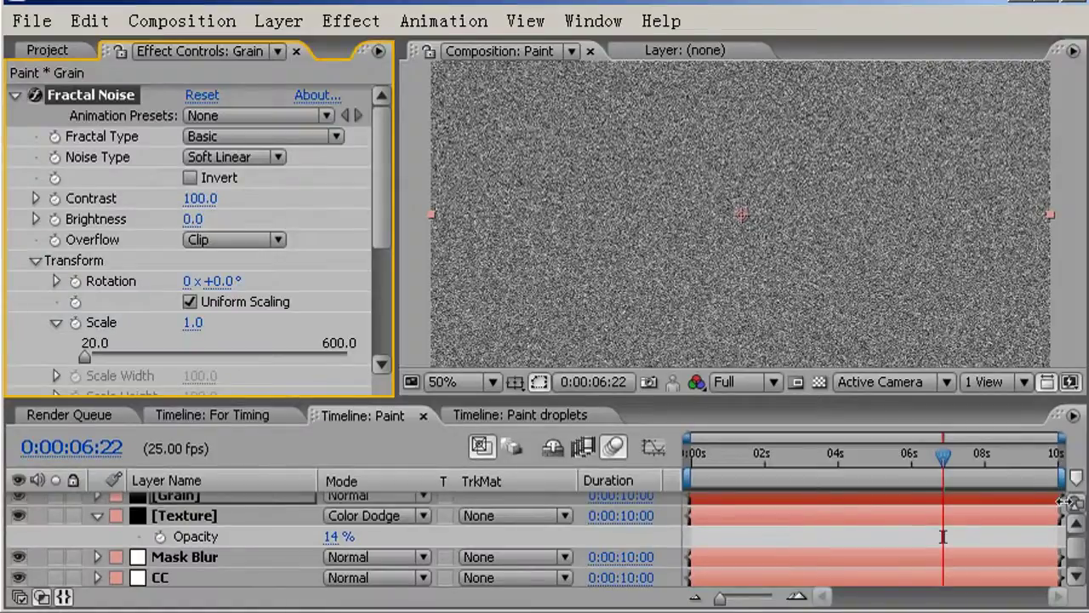
- Lower the Grain layer's opacity to 6%
click(1076, 523)
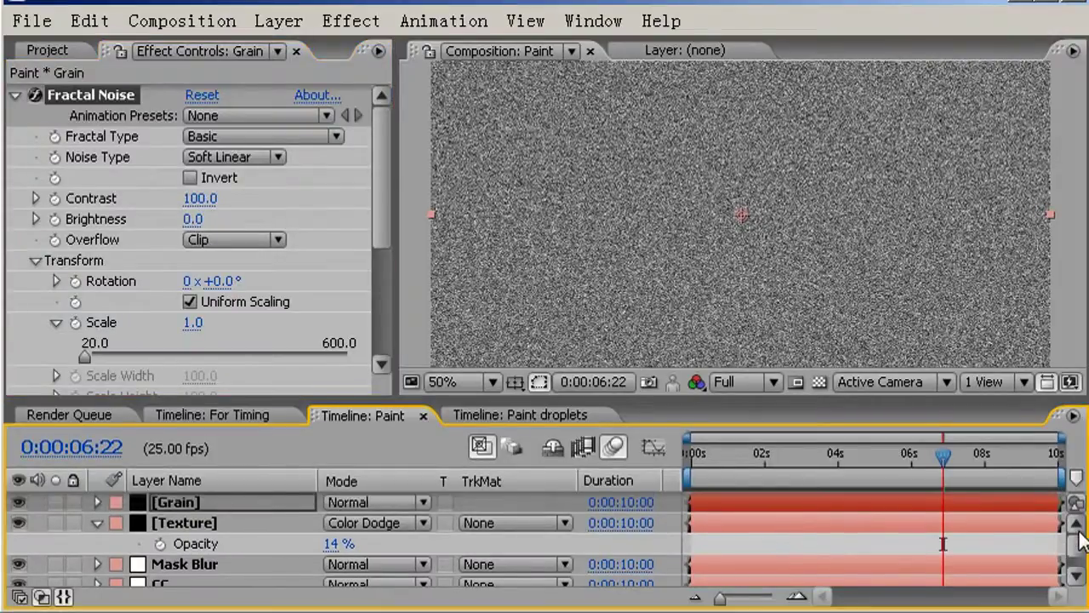
click(298, 502)
key(t)
mouse_move(339, 523)
mouse_down()
mouse_move(260, 528)
mouse_move(242, 536)
mouse_move(249, 545)
mouse_up()
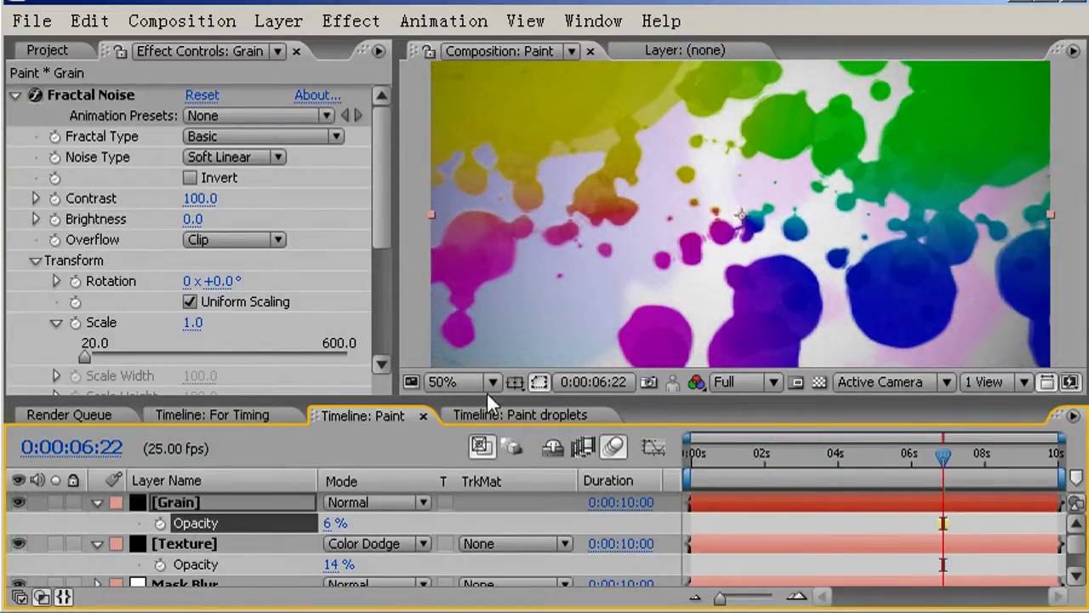
- Drive the Grain noise Evolution with a time*300 expression
drag(477, 397, 474, 443)
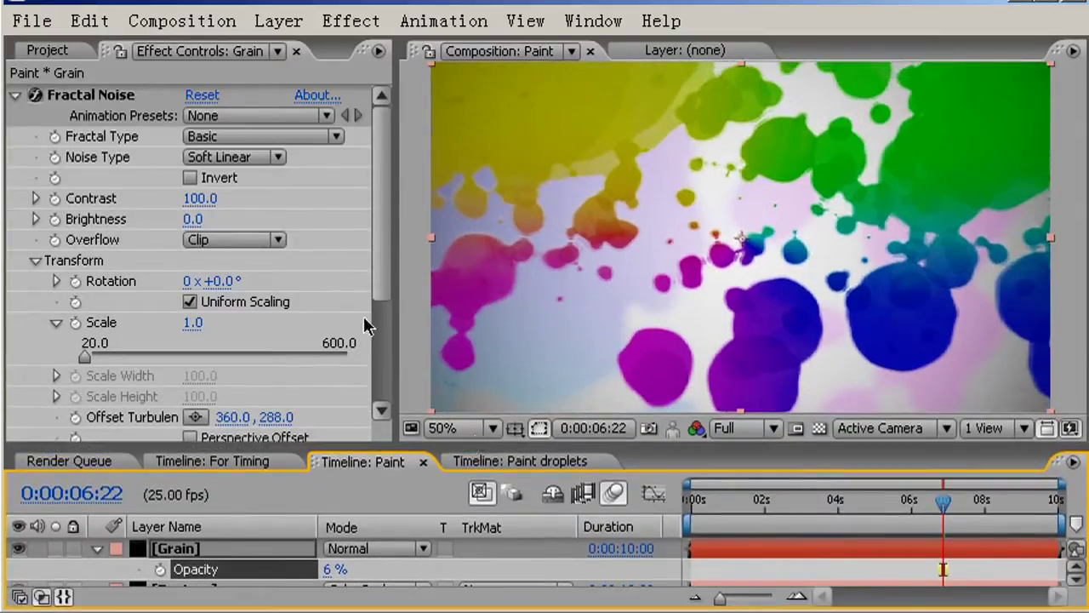
drag(382, 274, 375, 388)
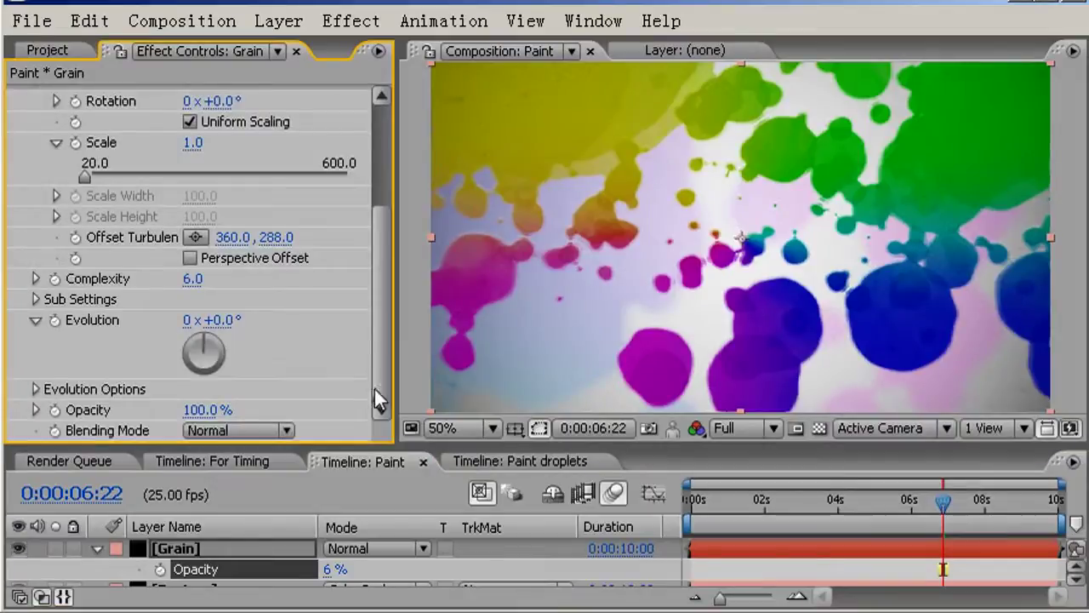
alt+click(55, 320)
text(time*300)
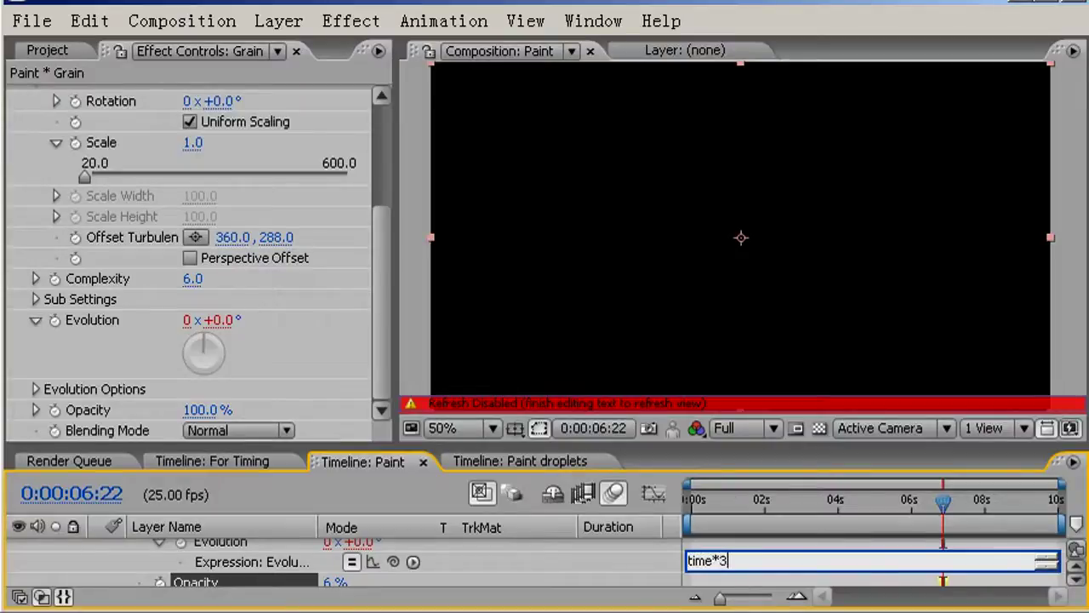
click(525, 574)
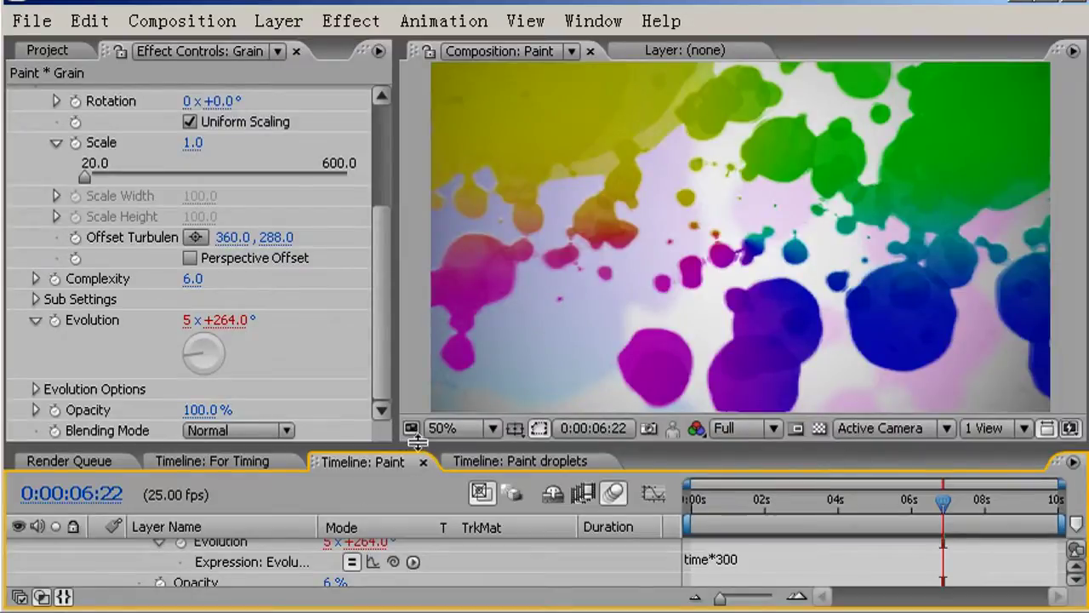
drag(417, 441, 417, 366)
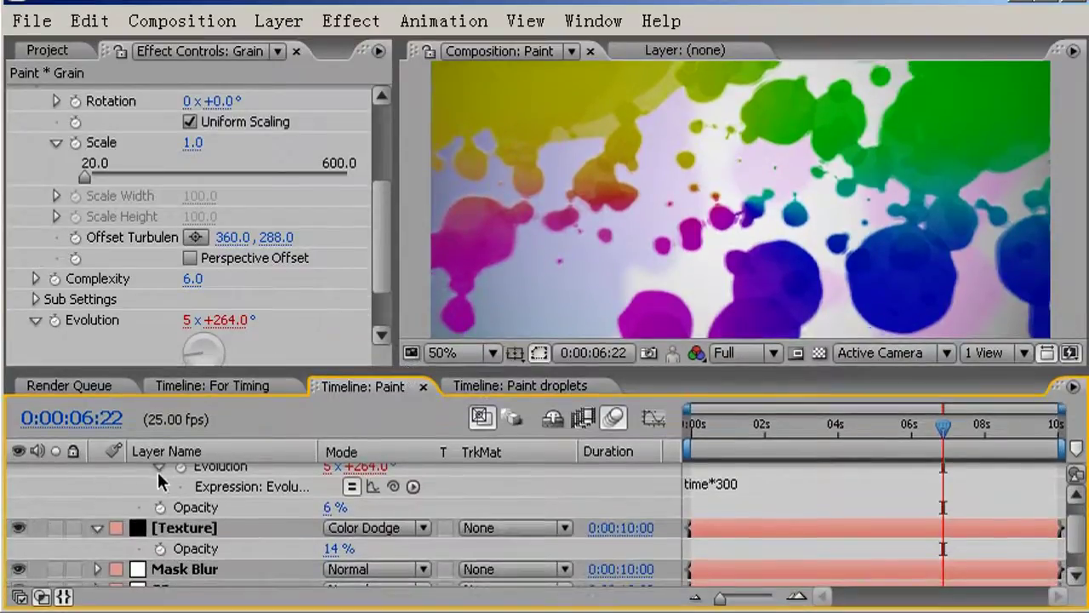
scroll(160, 479, down, 1)
- Add a time*50 expression to the Texture layer's Fractal Noise Evolution
click(209, 508)
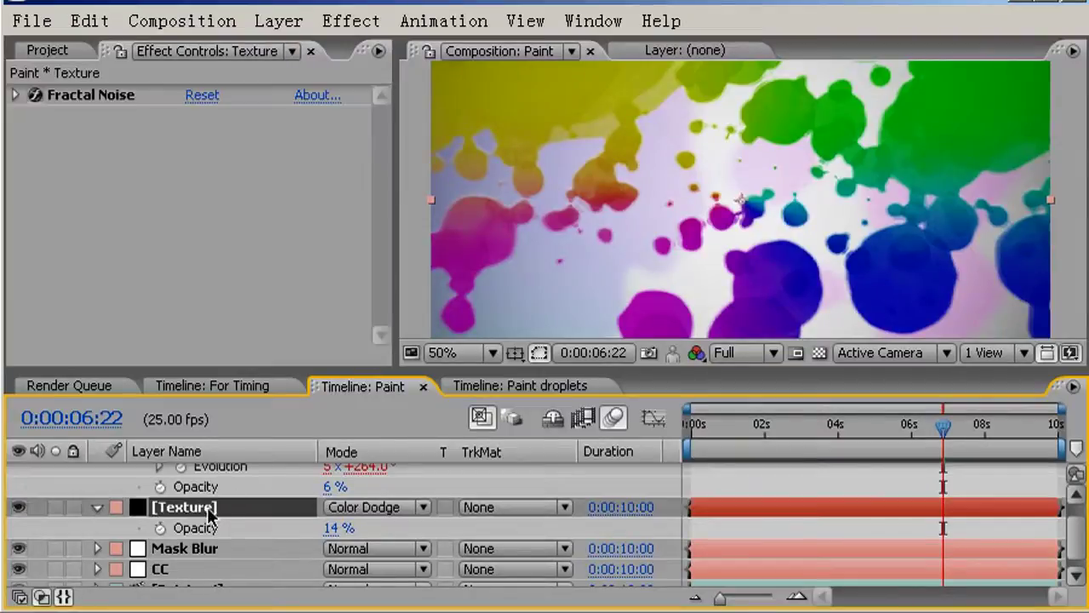
click(15, 96)
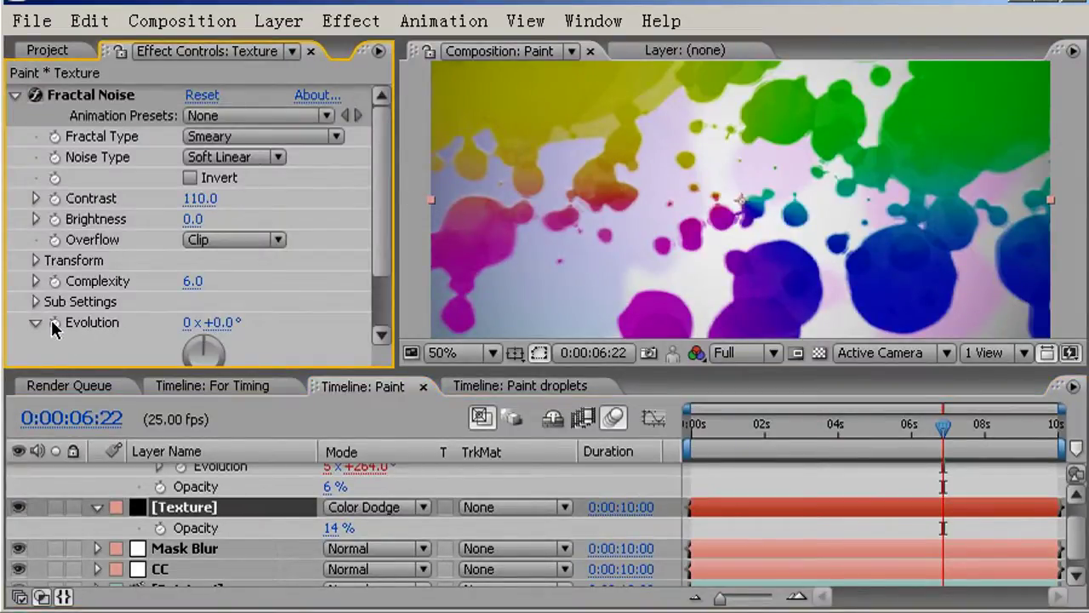
alt+click(54, 323)
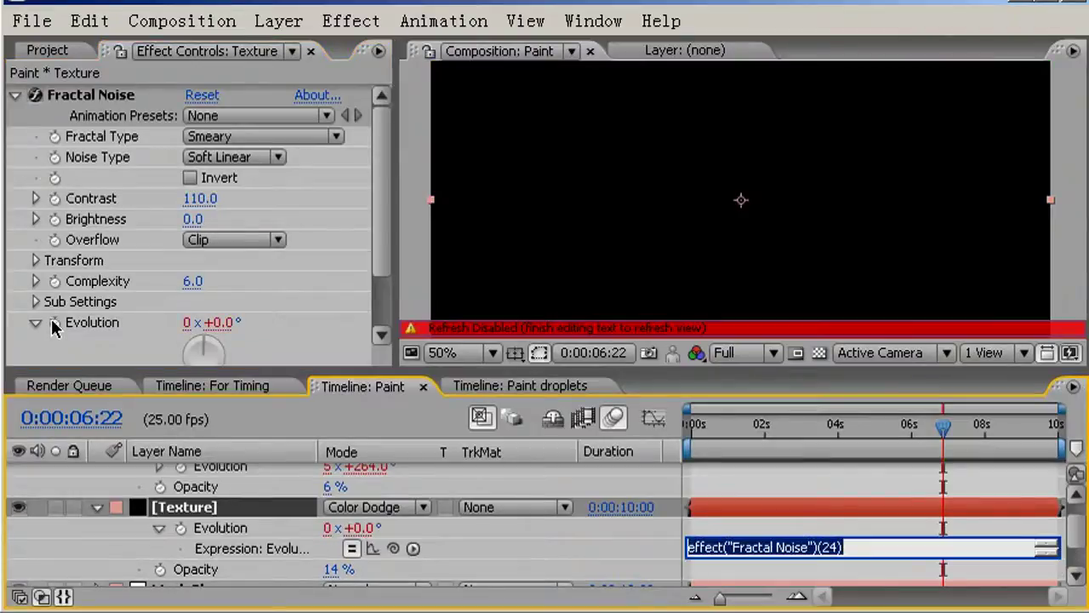
text(time*50)
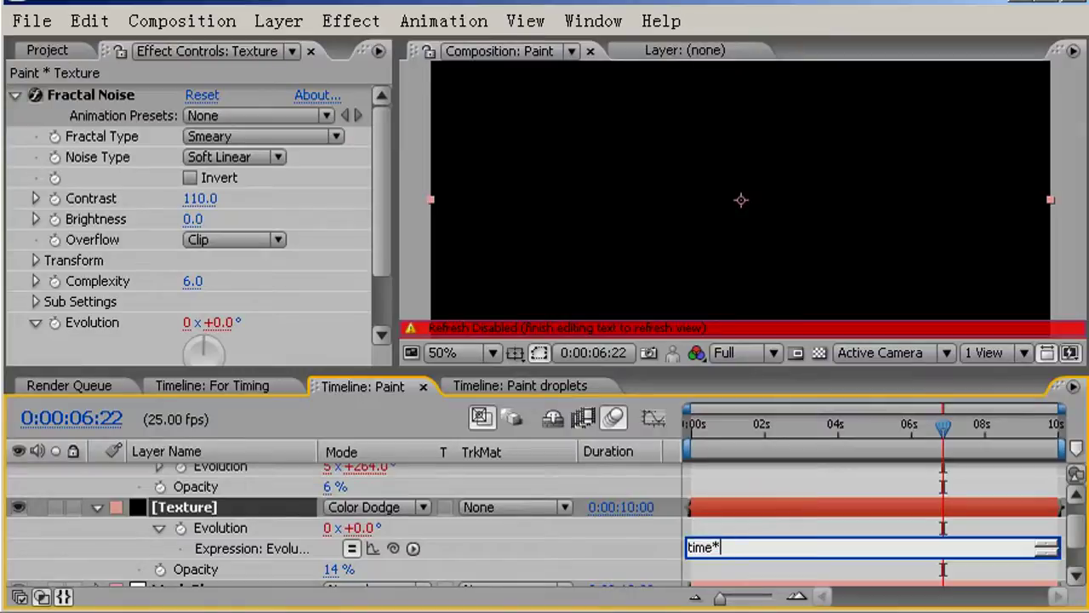
click(530, 549)
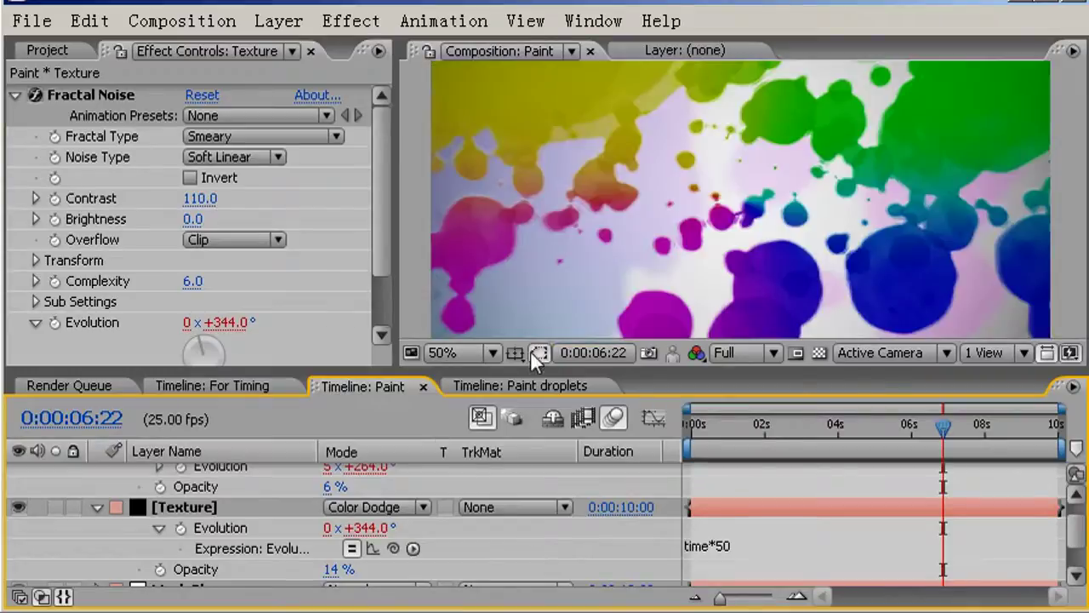
- Resize the panels and collapse the Texture and Grain layer properties
drag(521, 364, 519, 460)
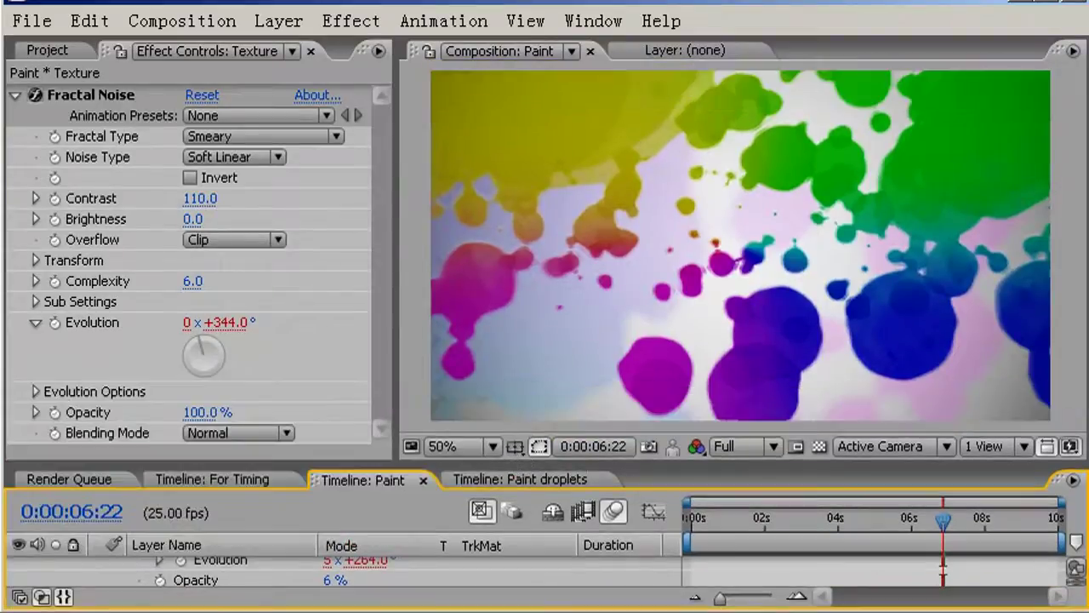
click(16, 94)
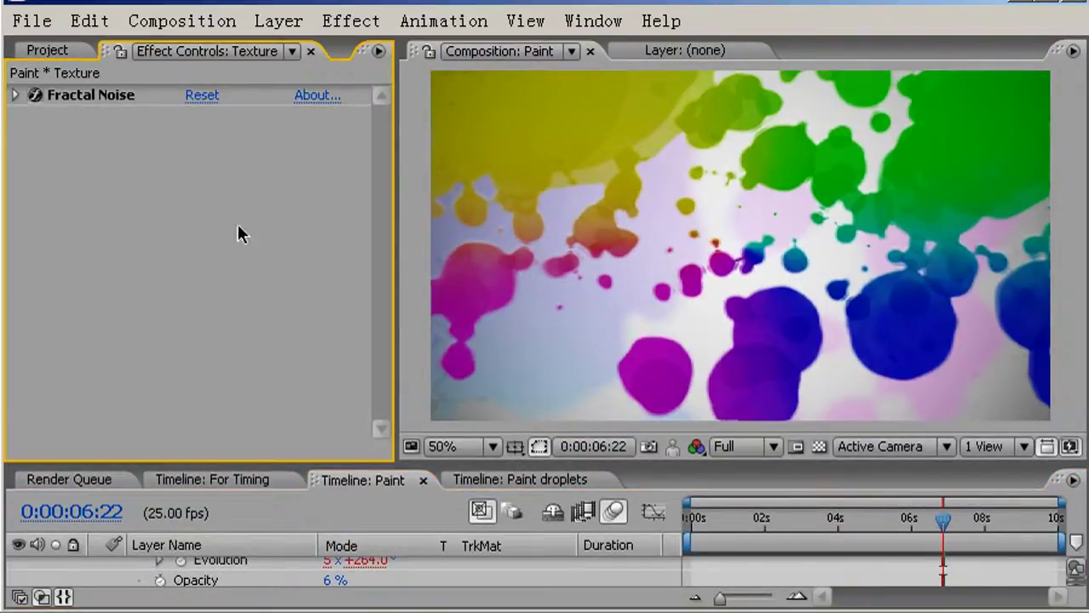
drag(350, 465, 324, 349)
click(96, 478)
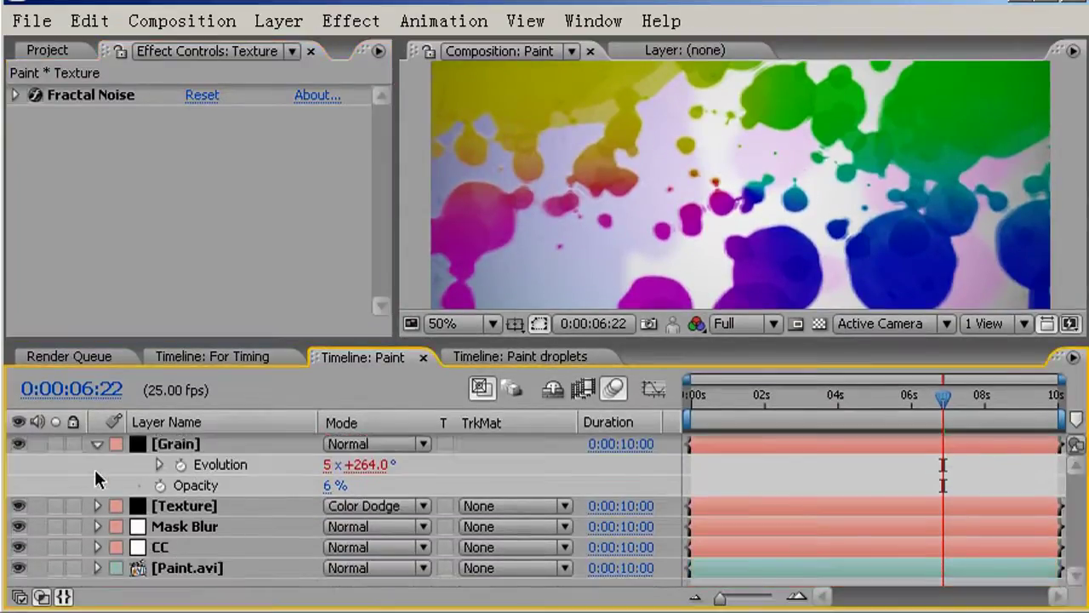
click(95, 443)
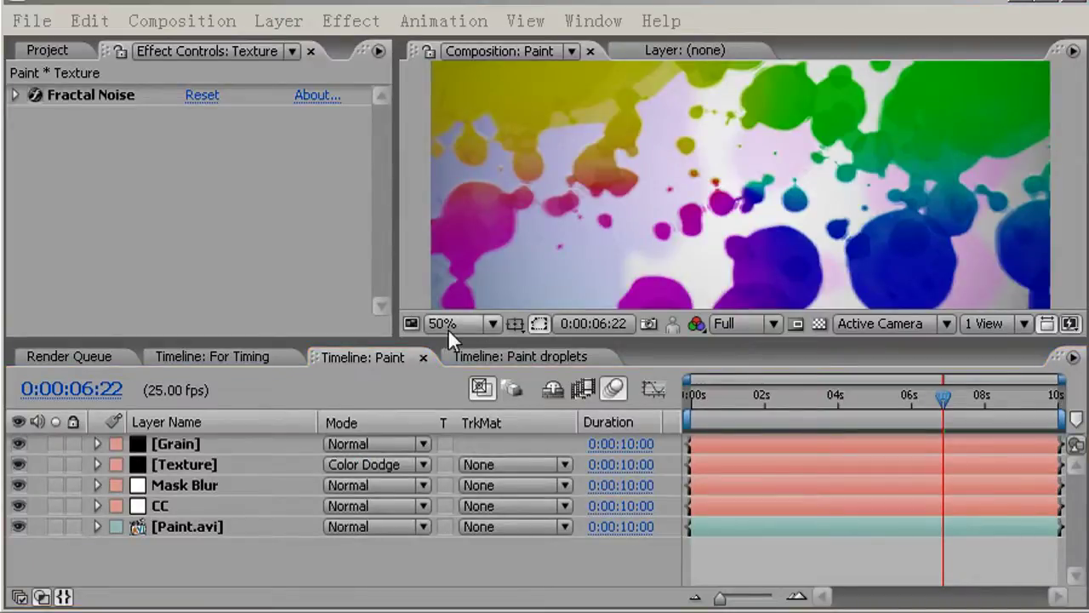
- Create a black comp-size solid named Vignette via Layer > New > Solid
click(266, 24)
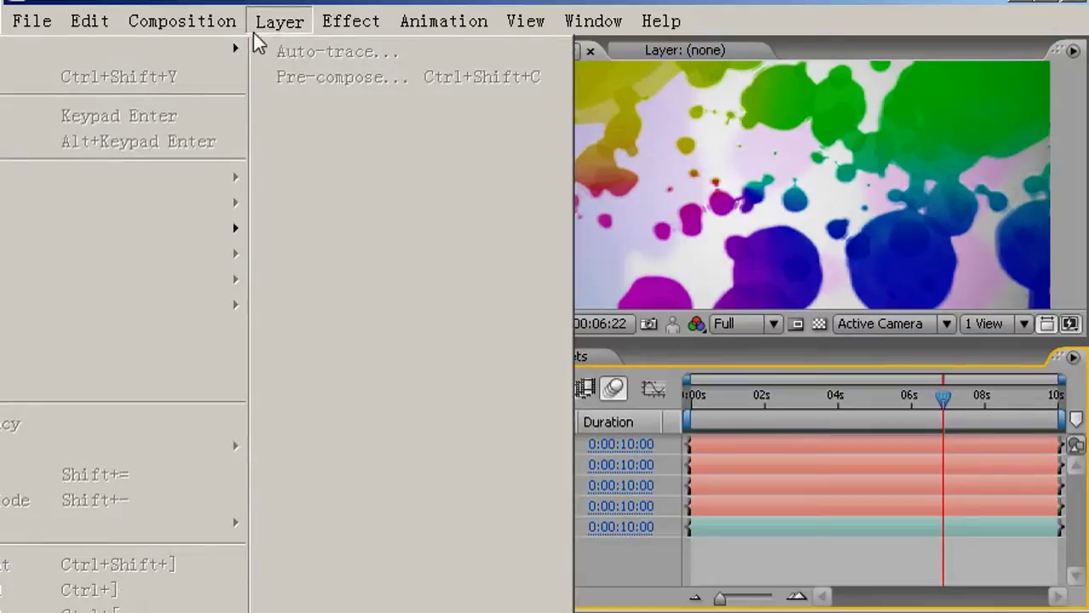
mouse_move(234, 49)
click(284, 75)
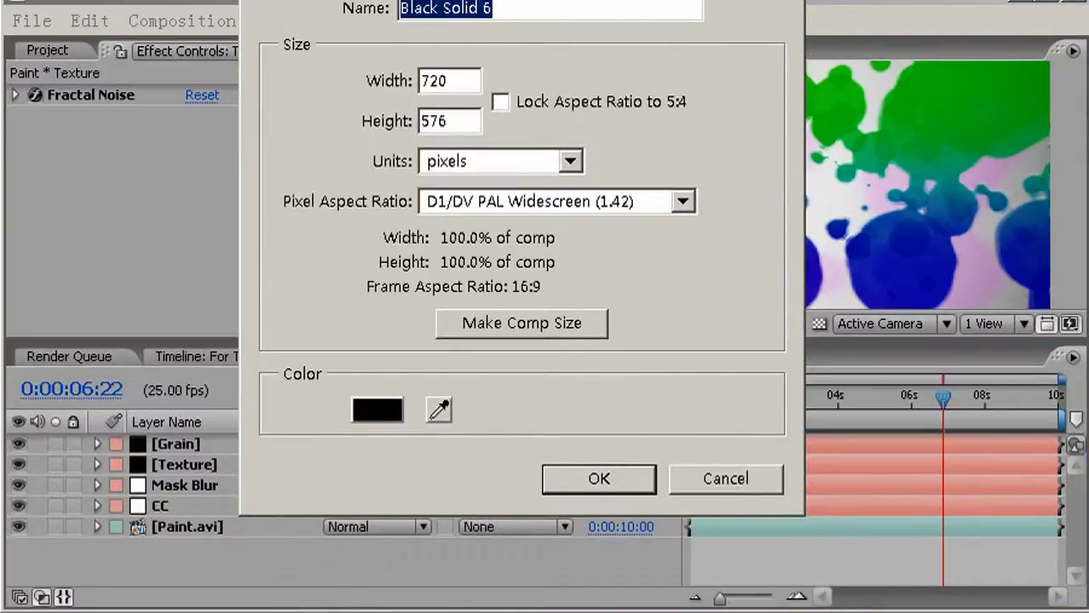
drag(508, 0, 501, 79)
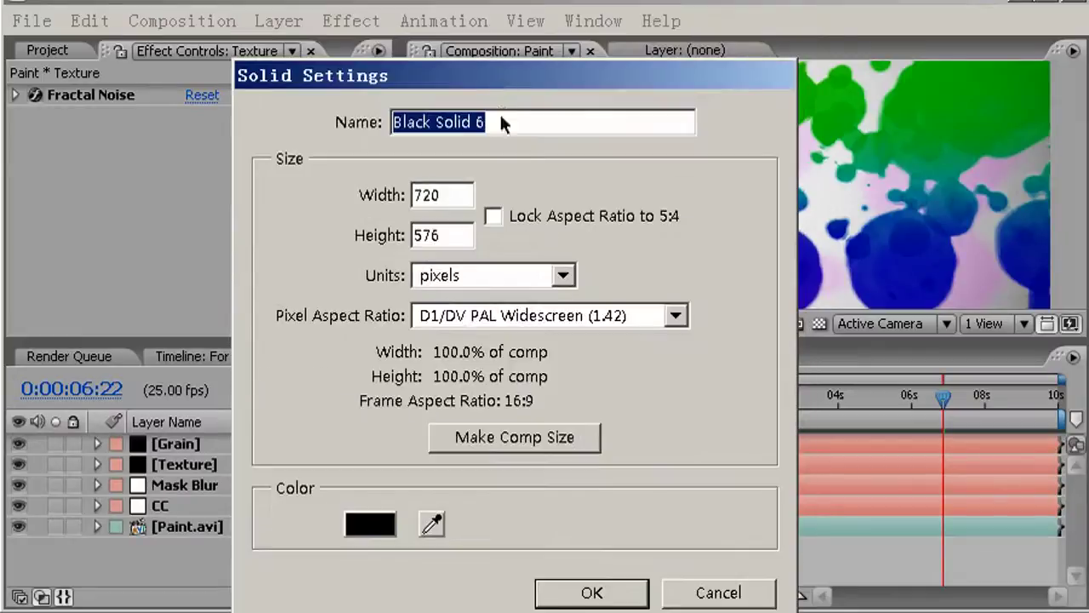
text(Vign)
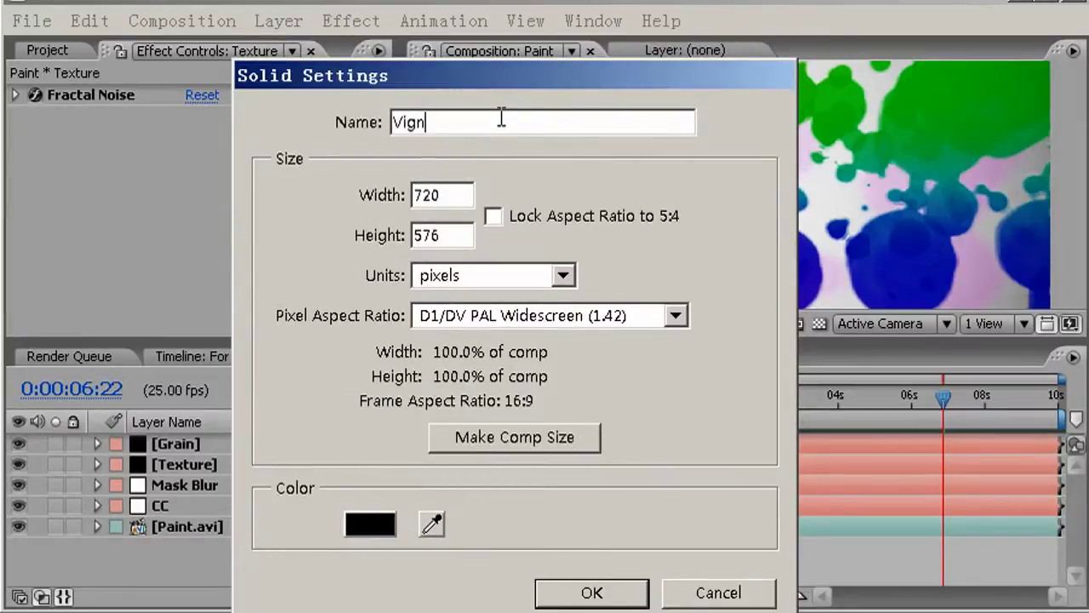
text(ette)
key(Return)
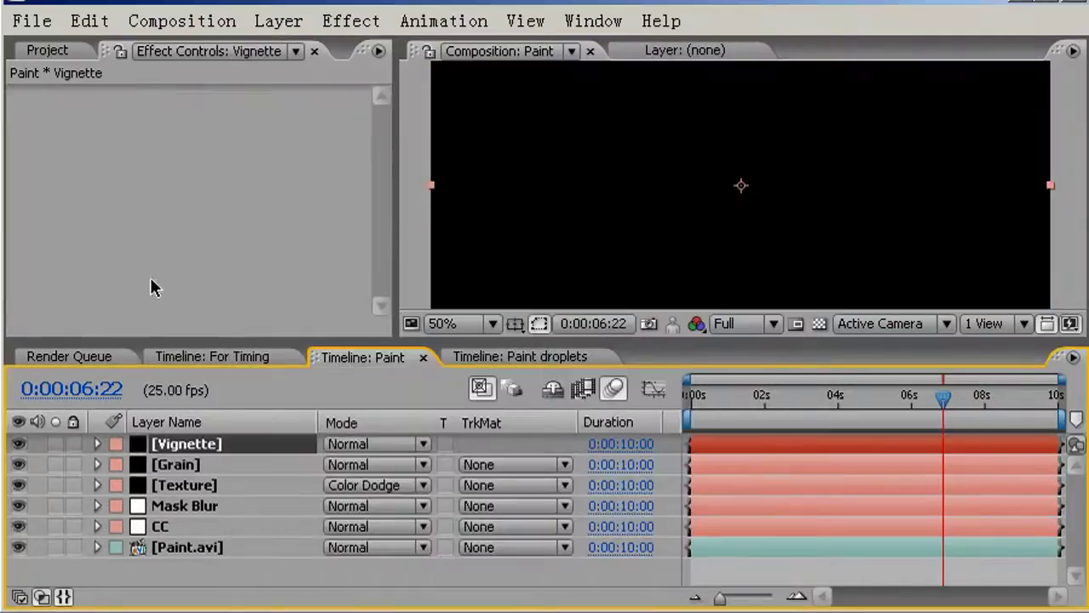
- Draw a large circular mask on the Vignette solid with the Ellipse tool
key(q)
click(582, 91)
mouse_move(752, 202)
mouse_down()
mouse_move(916, 304)
mouse_move(871, 248)
mouse_move(885, 291)
mouse_move(860, 256)
mouse_move(919, 332)
mouse_move(931, 383)
mouse_move(871, 323)
mouse_move(957, 408)
mouse_up()
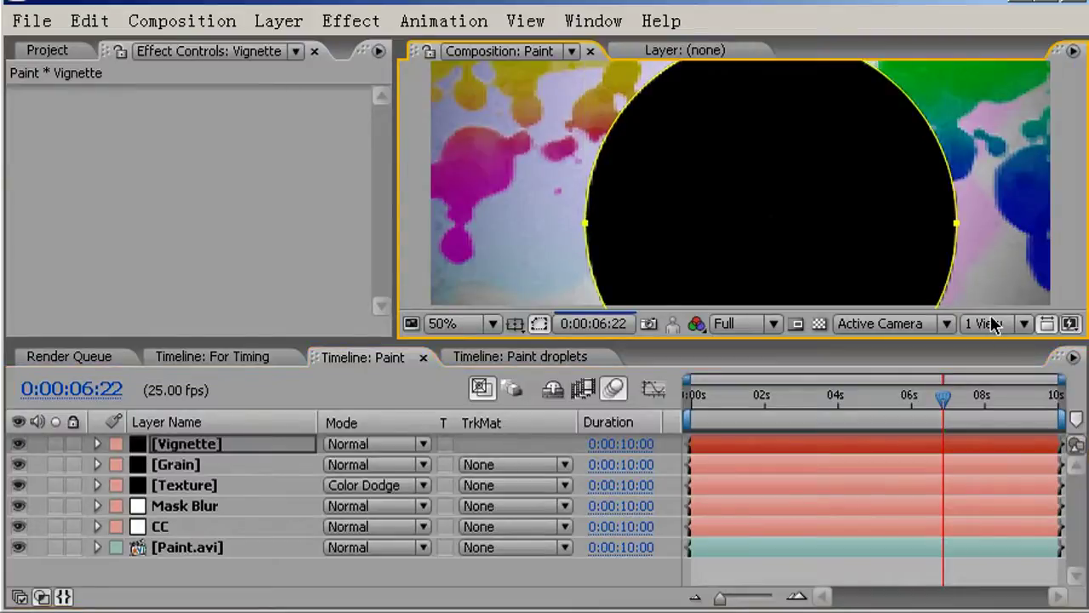
key(comma)
key(comma)
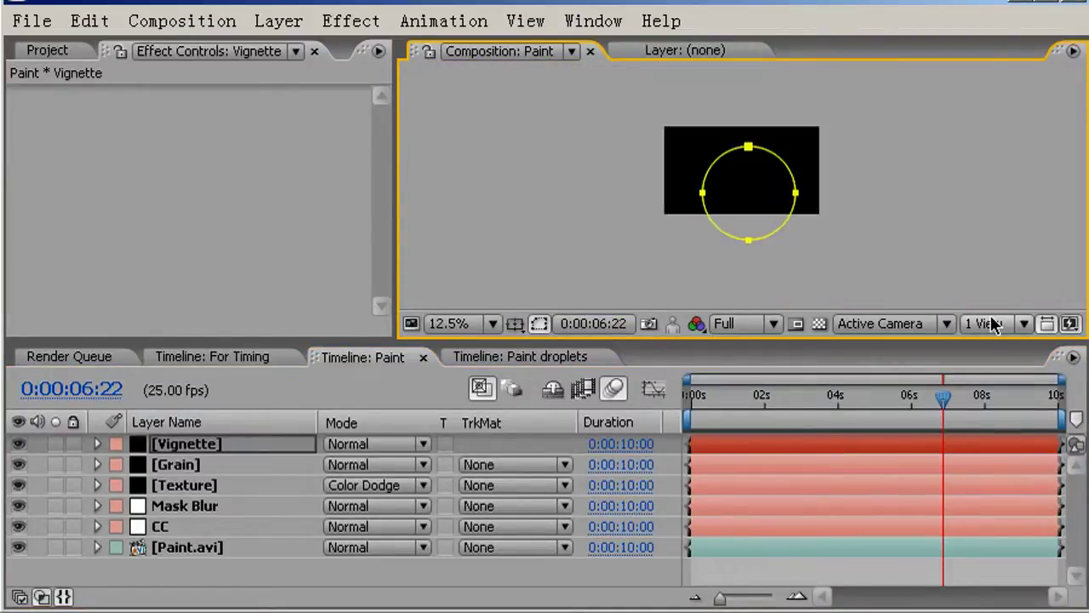
key(period)
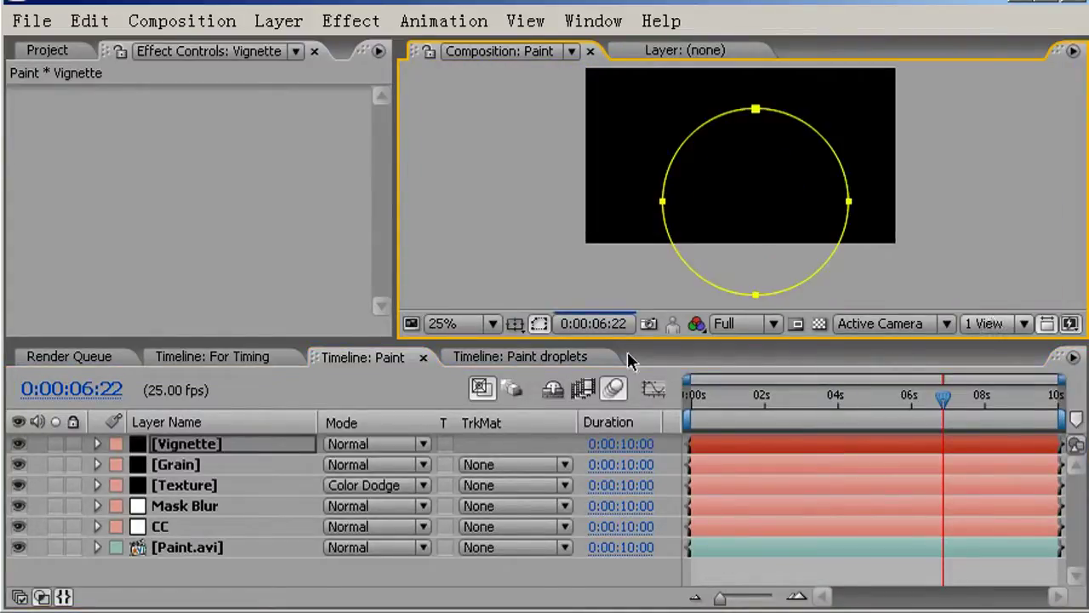
- Nudge the Vignette layer upward in the frame with the arrow keys
click(222, 443)
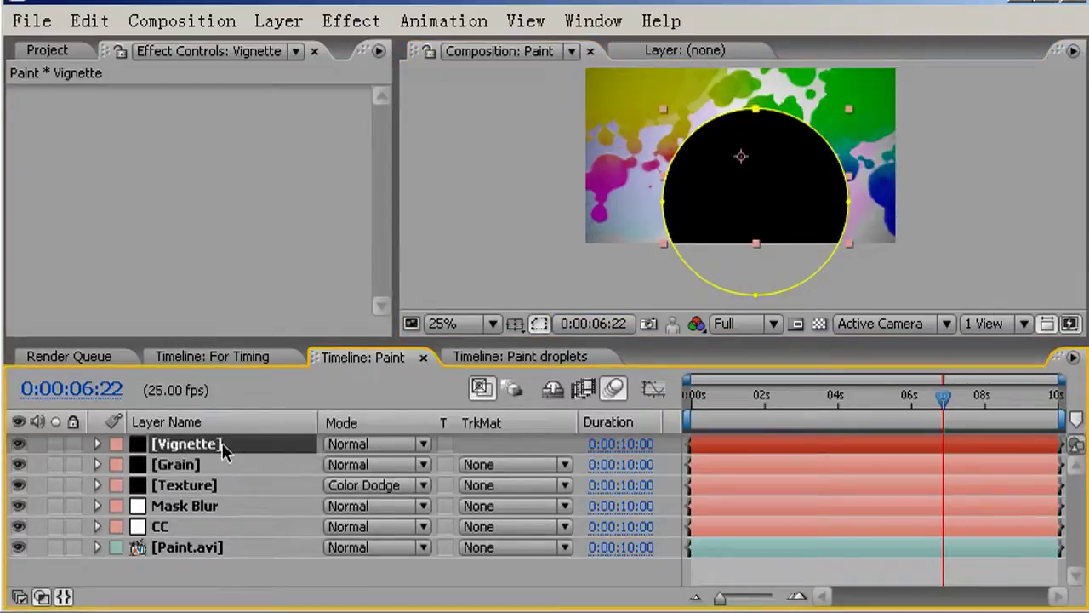
key(shift+Up)
key(shift+Up)
key(shift+Up)
key(shift+Up)
key(shift+Up)
key(shift+Up)
key(shift+Up)
key(shift+Up)
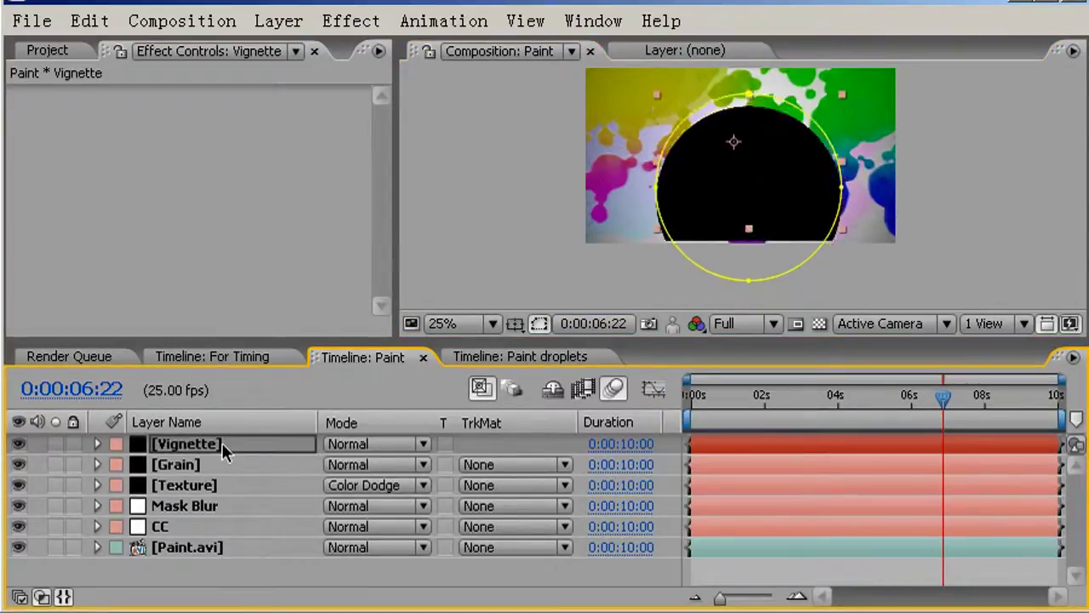
key(shift+Up)
key(shift+Up)
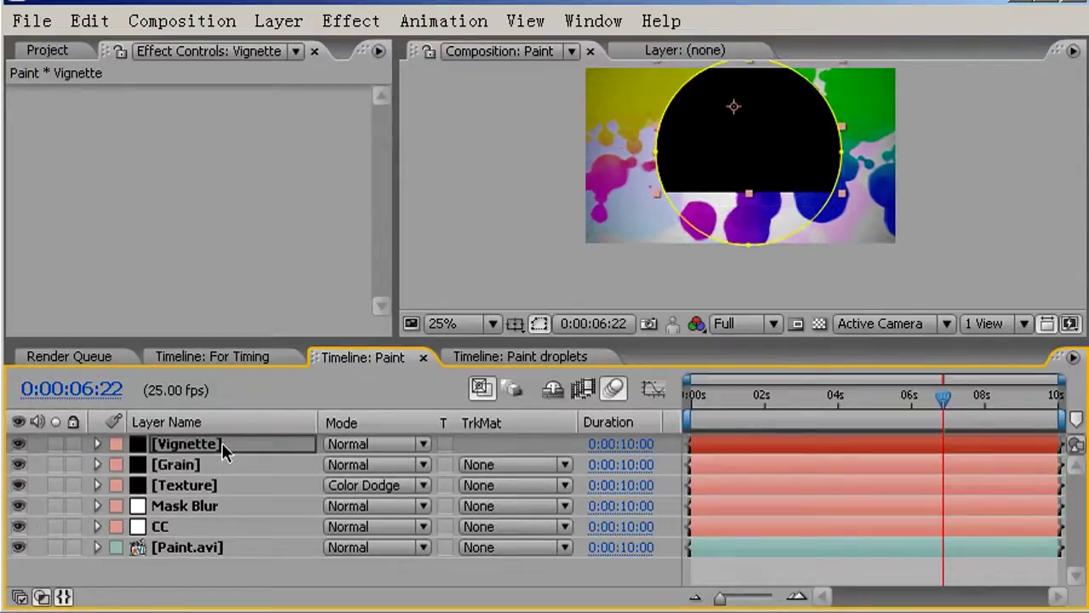
key(shift+Down)
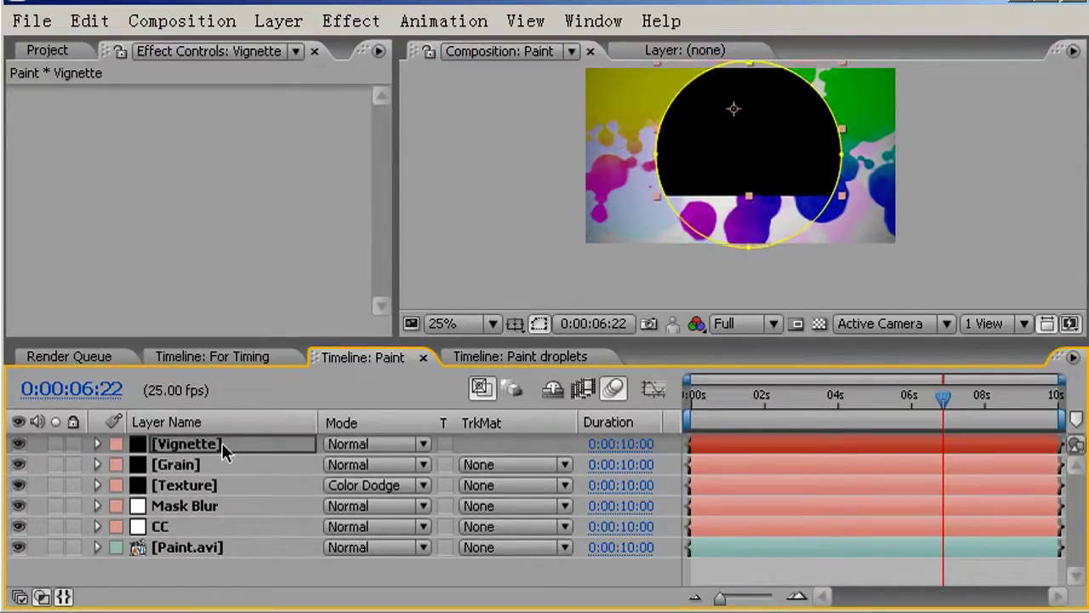
key(Up)
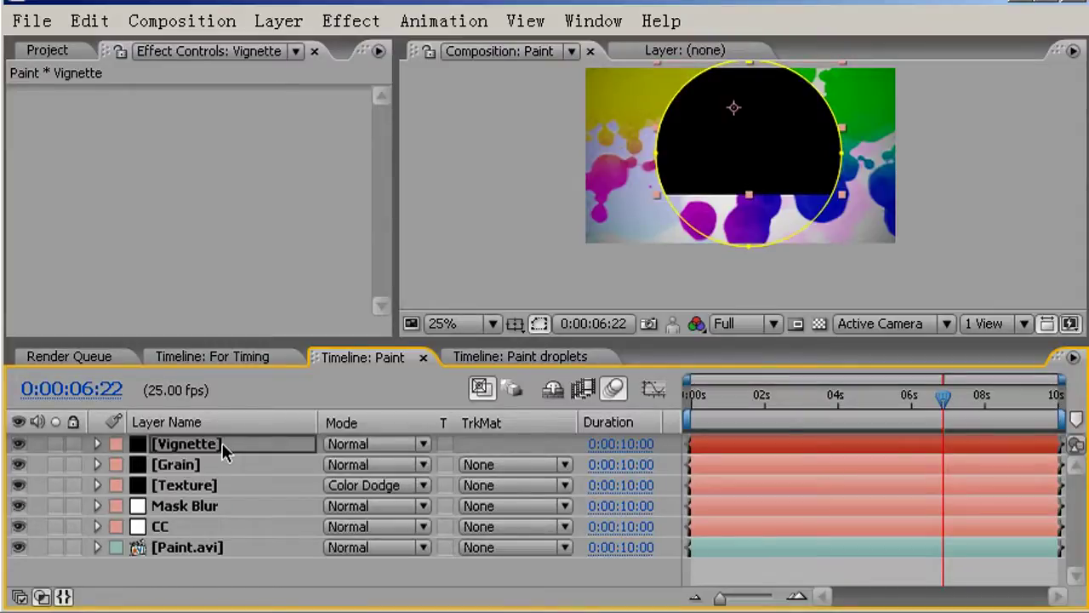
- Nudge the Vignette layer and Mask 1 with arrow keys until the black circle is vertically centred
click(97, 444)
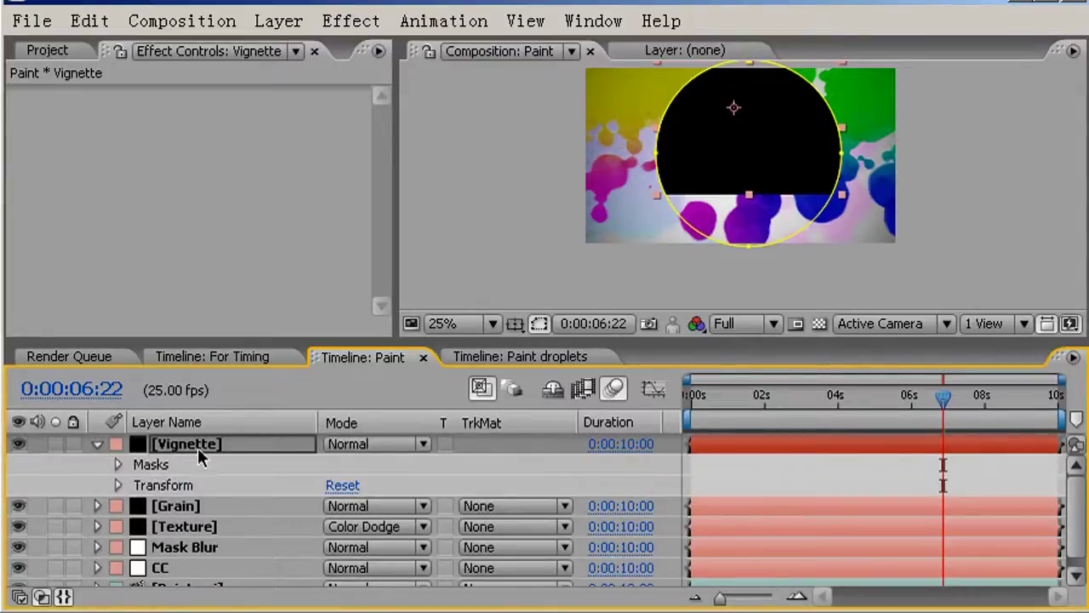
click(200, 446)
click(119, 465)
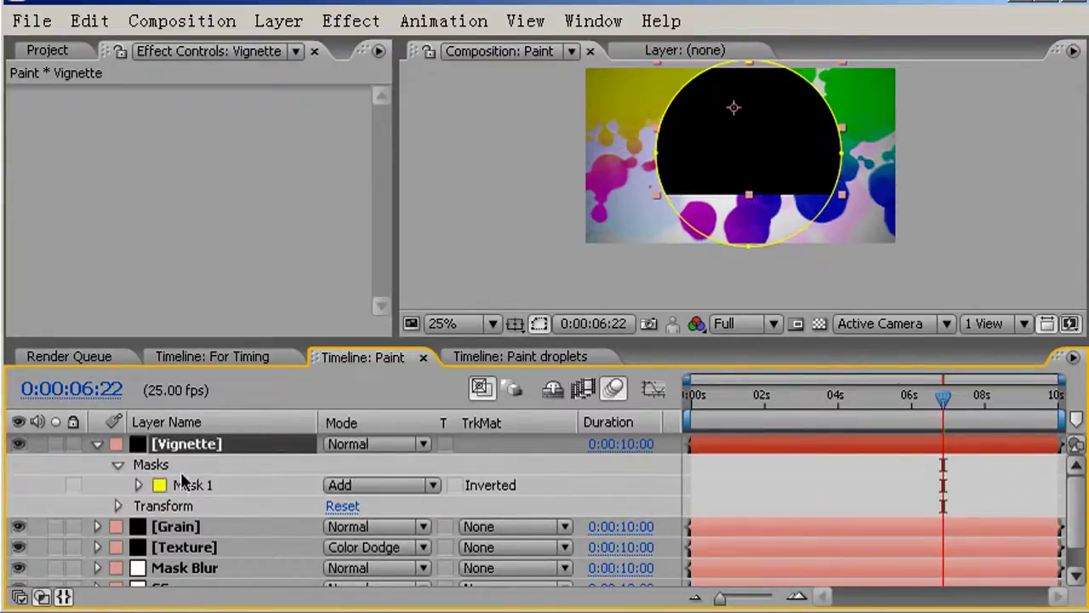
click(205, 488)
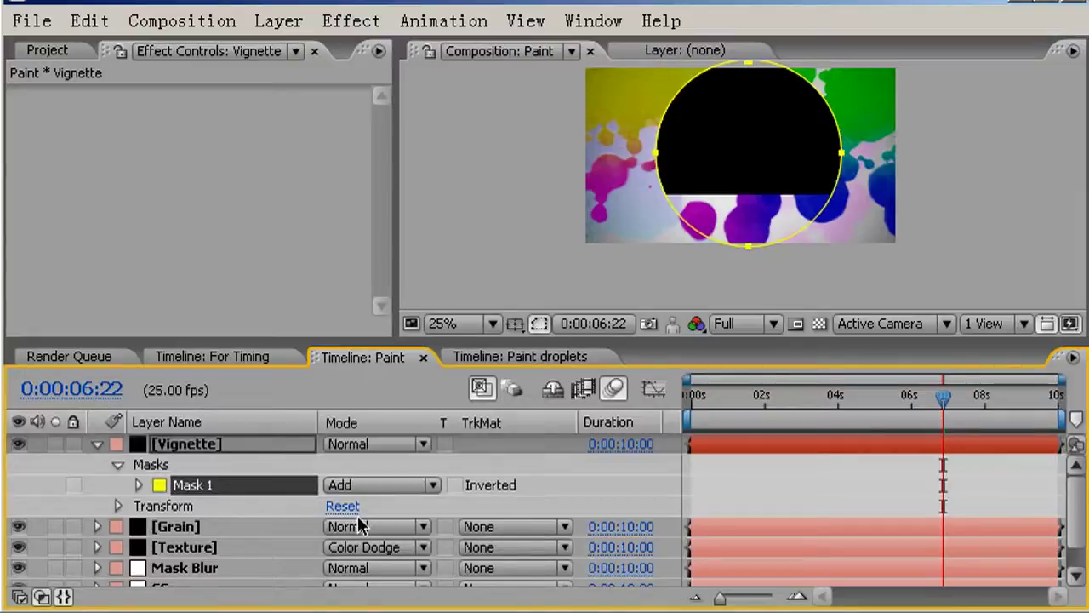
key(shift+Up)
key(shift+Up)
key(shift+Up)
key(shift+Up)
key(shift+Up)
key(shift+Up)
key(shift+Up)
key(shift+Up)
key(shift+Up)
key(shift+Up)
key(shift+Up)
key(shift+Up)
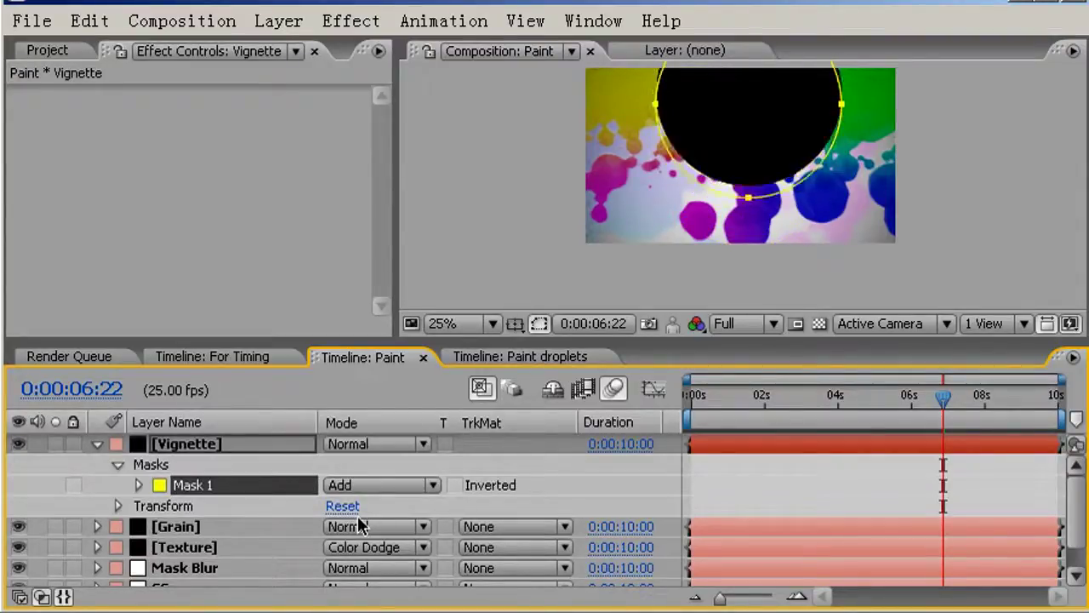
click(212, 443)
key(shift+Down)
key(shift+Down)
key(shift+Down)
key(shift+Down)
key(shift+Down)
key(shift+Down)
key(shift+Down)
key(shift+Down)
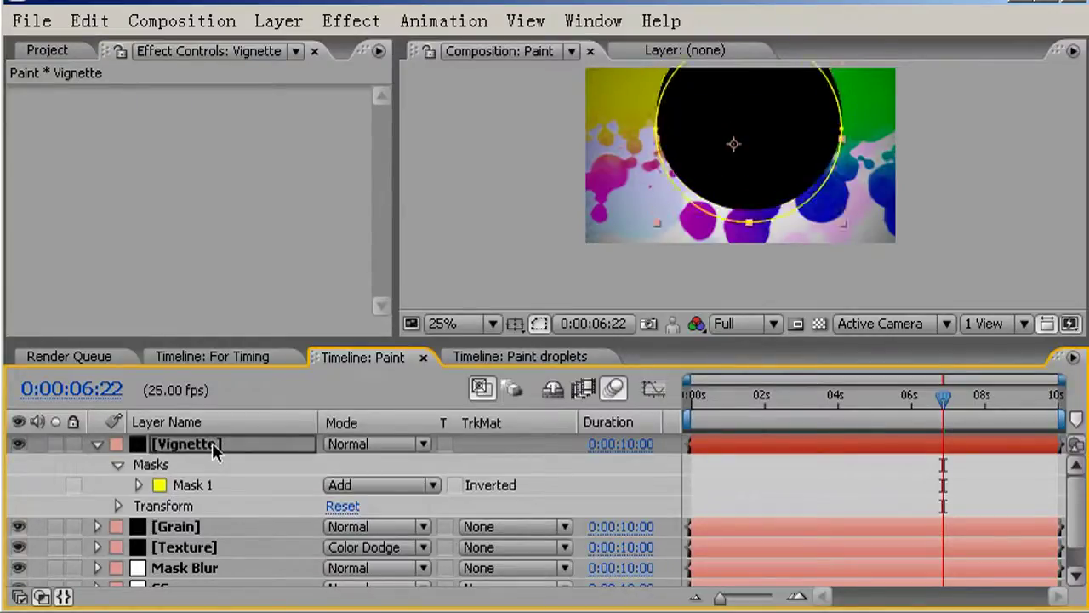
key(shift+Up)
key(shift+Up)
key(shift+Up)
key(shift+Up)
key(shift+Up)
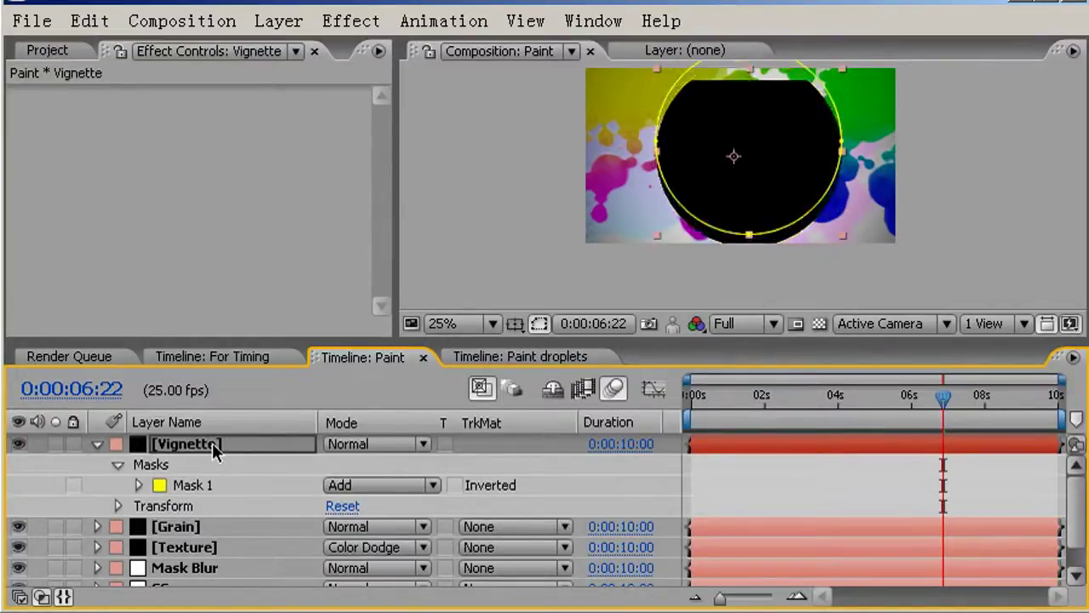
key(Up)
key(Up)
key(Up)
key(Up)
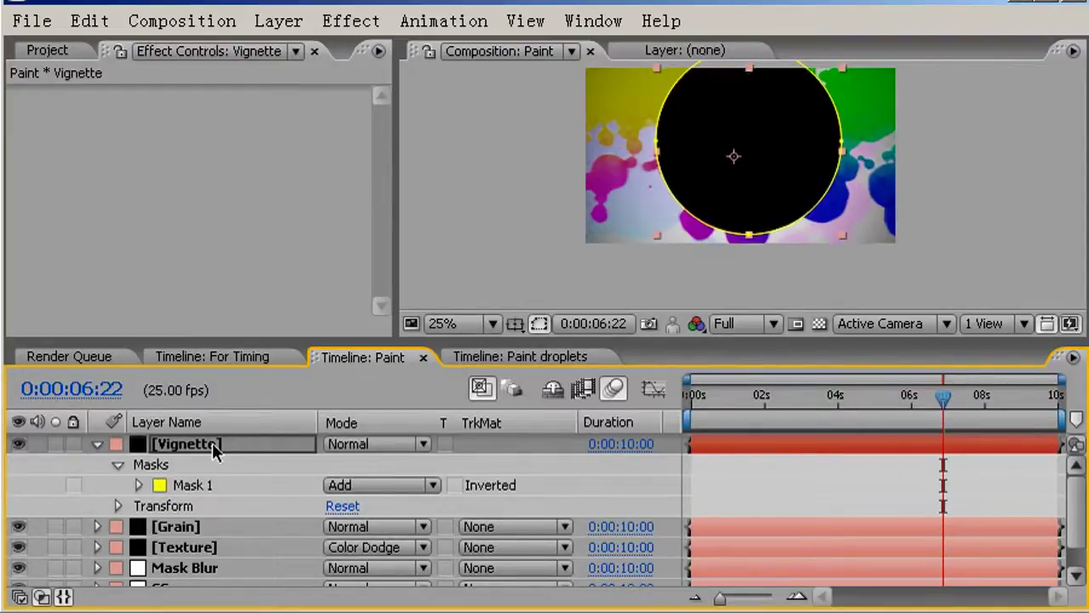
click(183, 485)
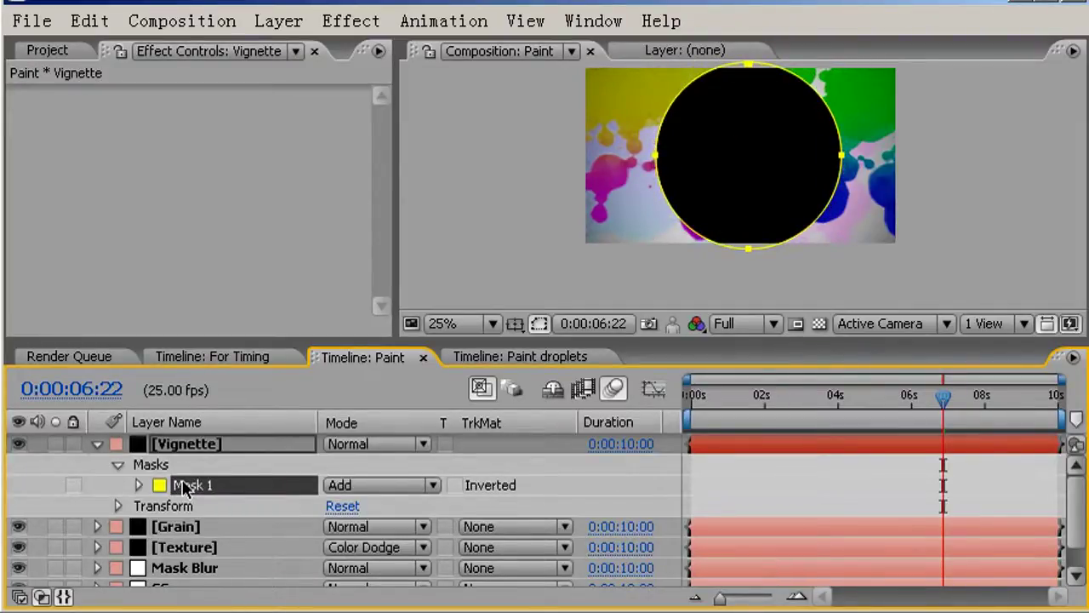
- Invert Mask 1 and set Mask Feather to 323 and Mask Expansion to 221 pixels
click(454, 486)
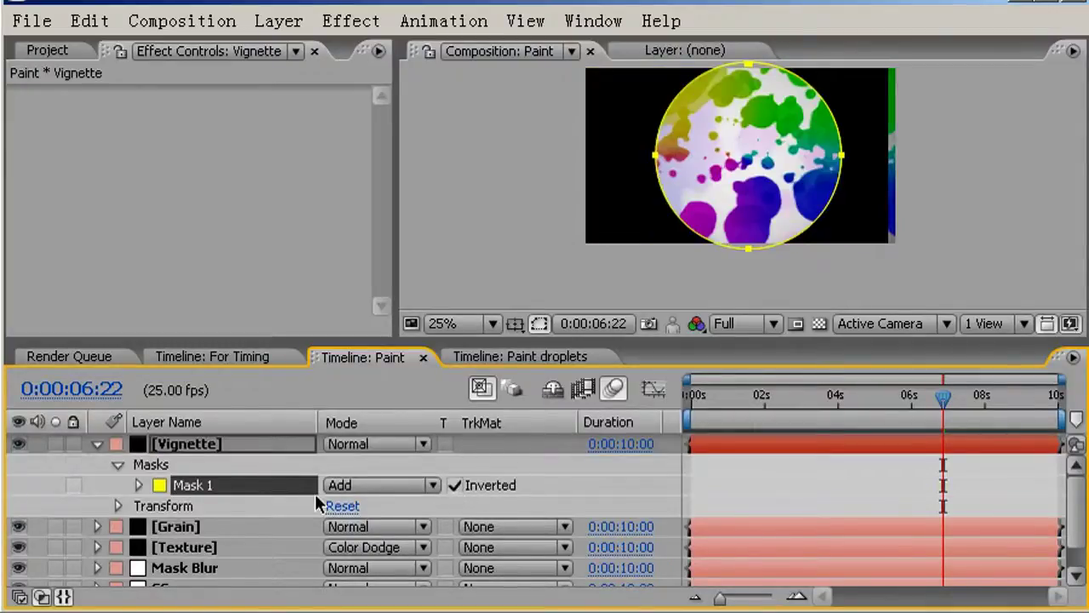
key(m)
key(m)
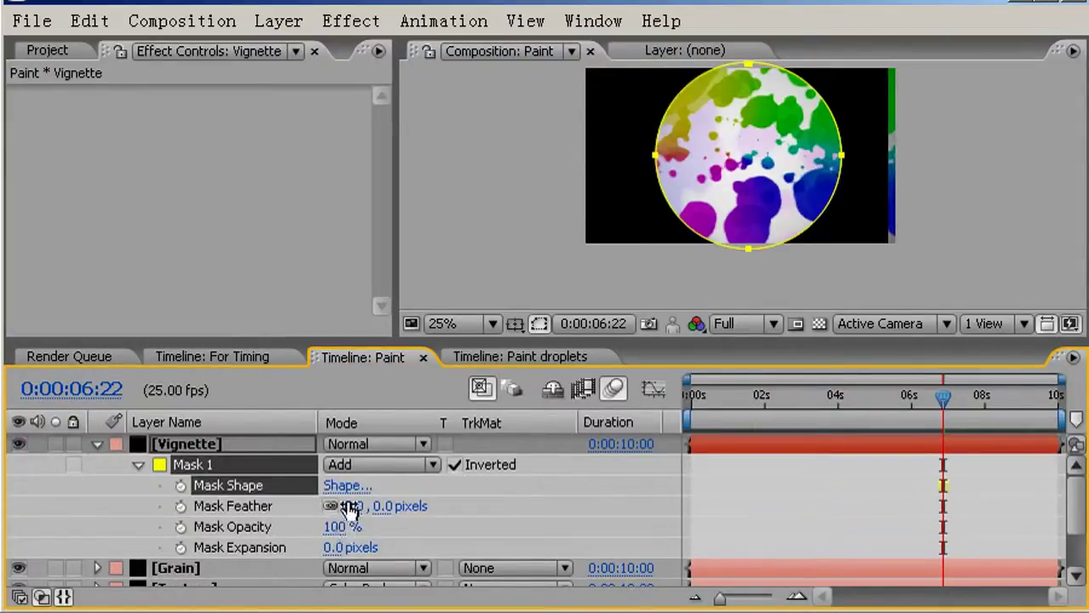
drag(352, 505, 661, 421)
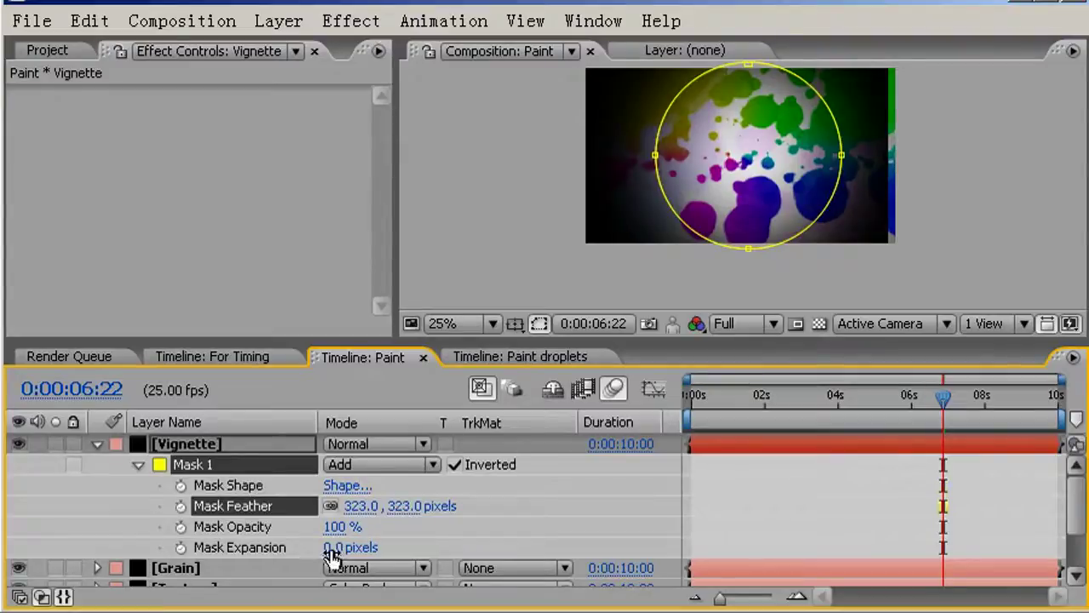
drag(334, 547, 511, 466)
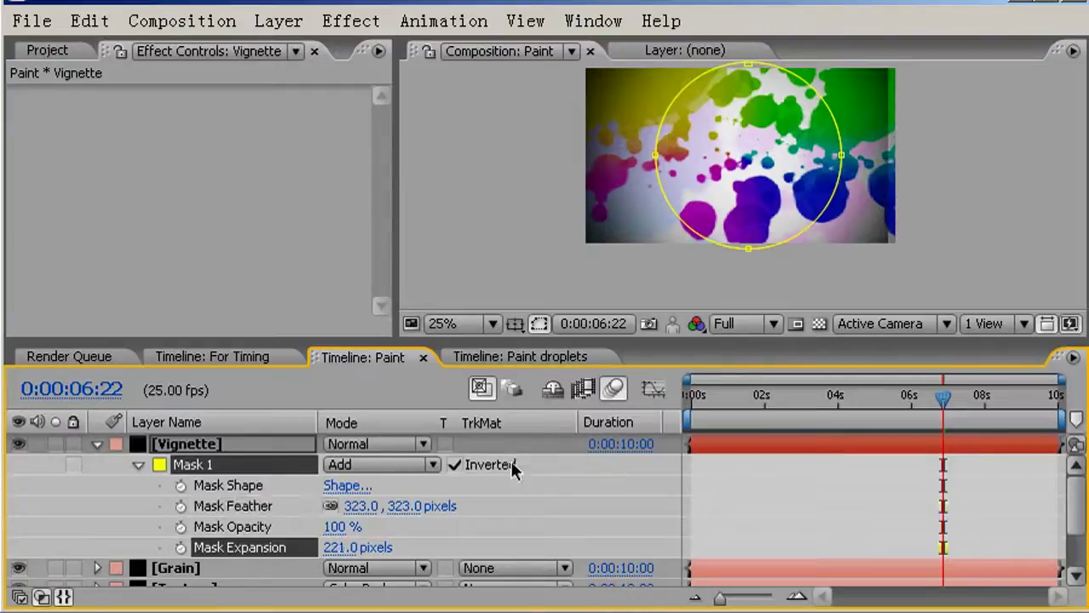
click(247, 443)
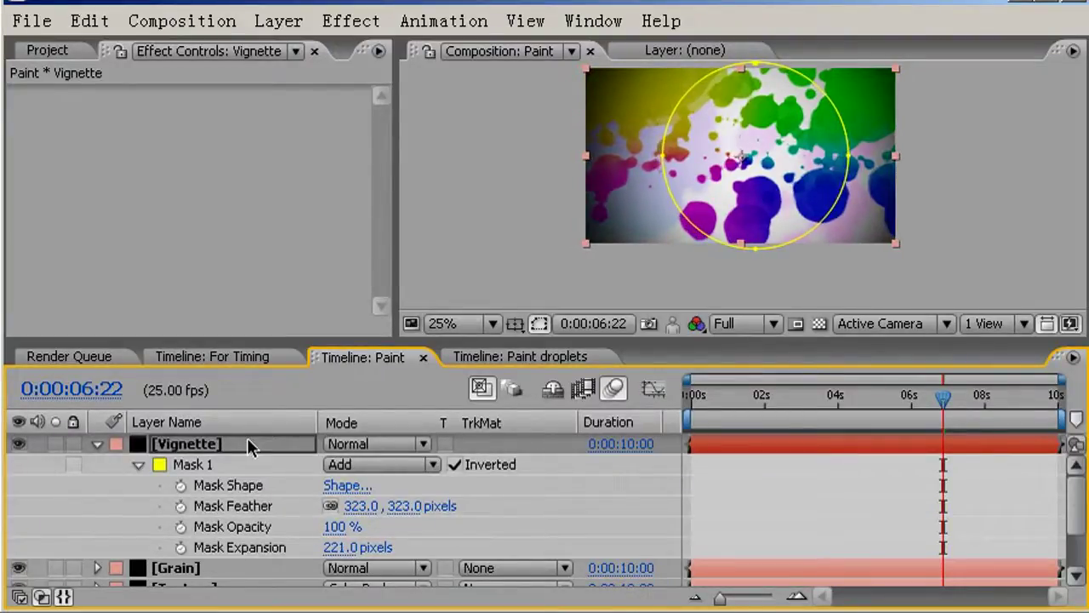
click(248, 443)
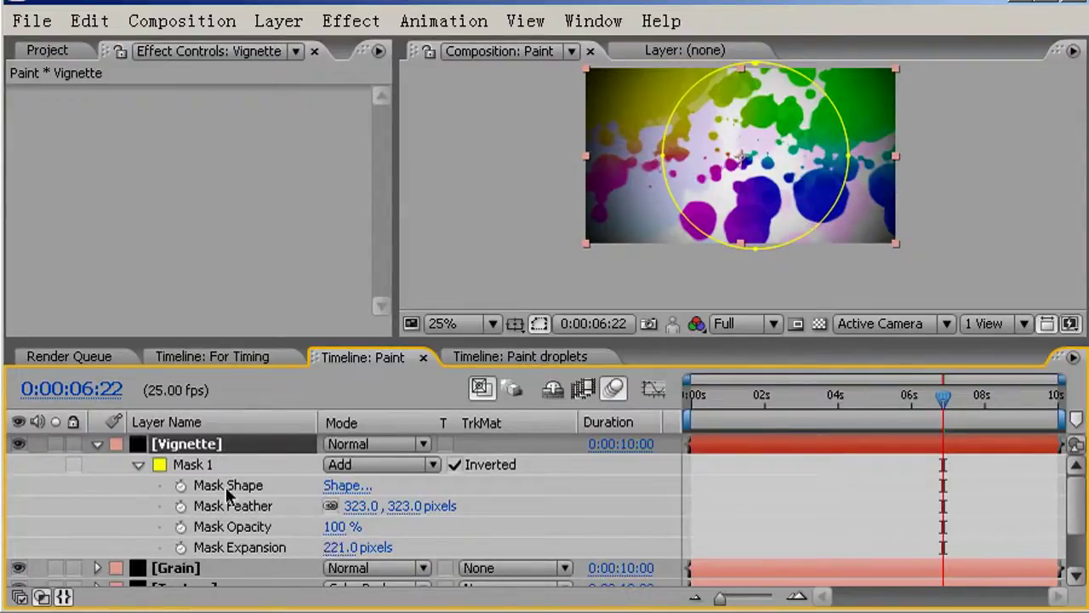
- Drop the Vignette layer's opacity to 31% and enlarge the composition viewer at 50% zoom
key(t)
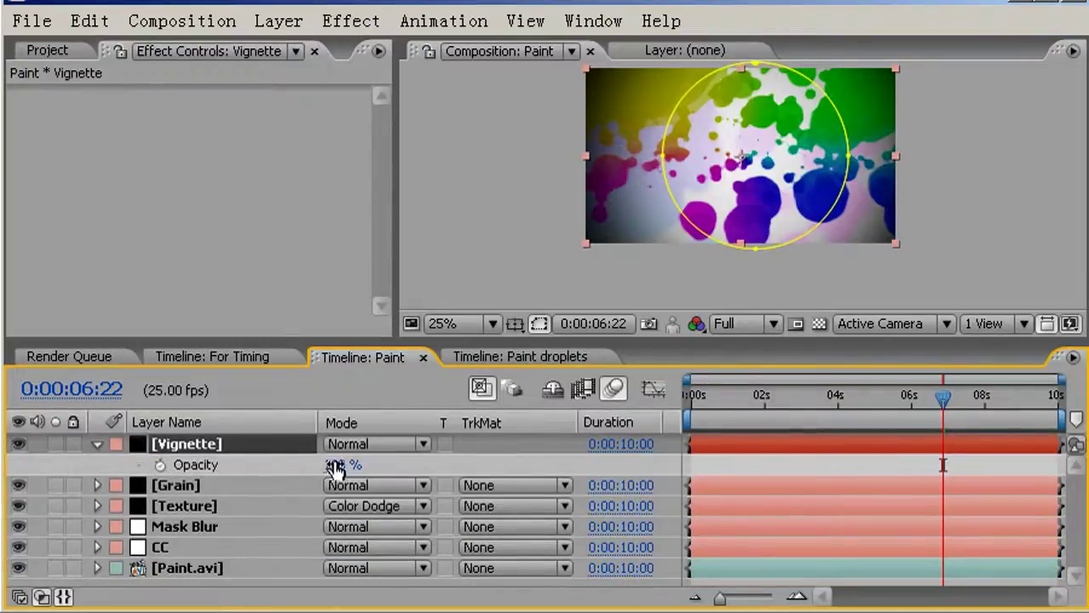
drag(332, 465, 271, 481)
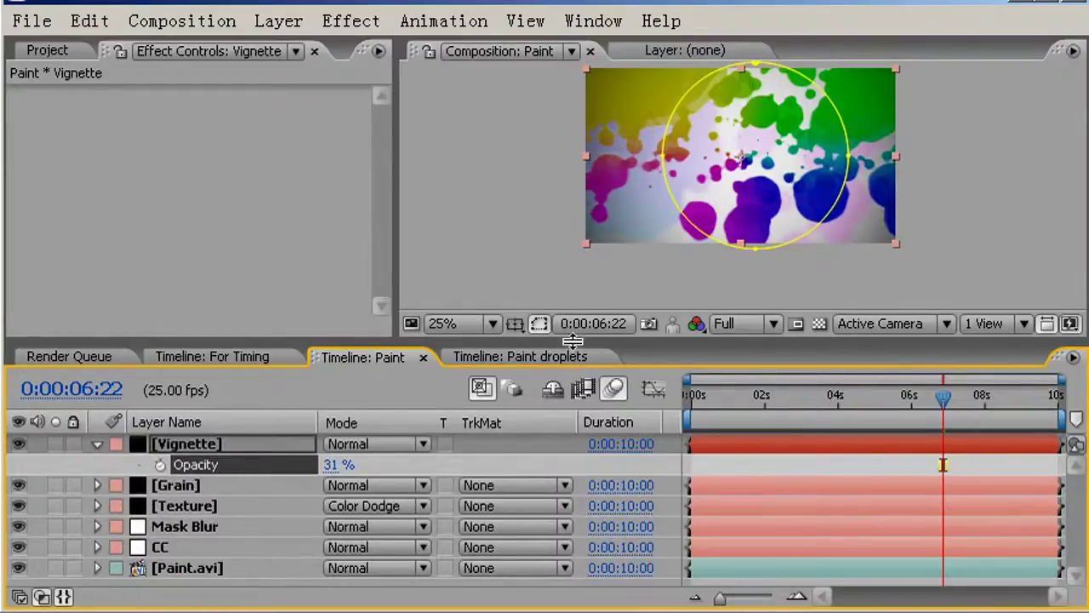
drag(572, 341, 573, 421)
key(period)
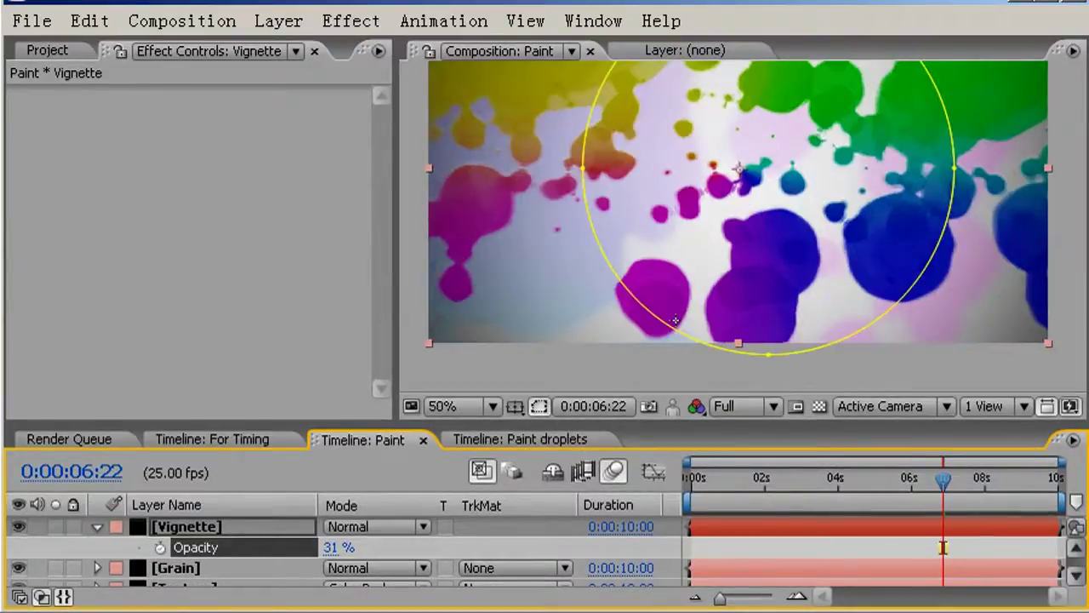
drag(772, 154, 765, 212)
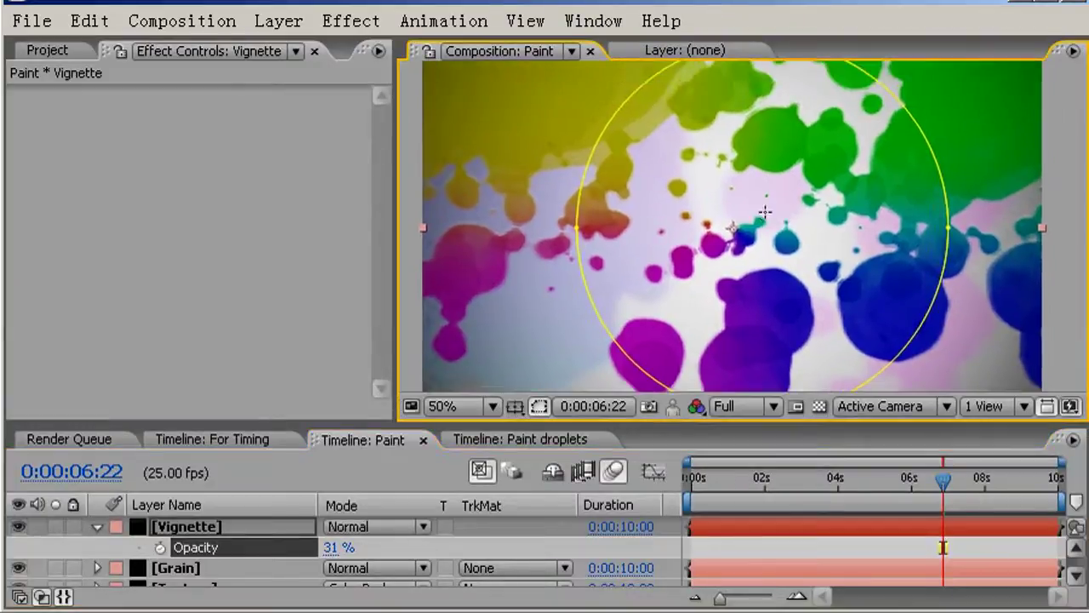
- Move the Grain layer above Vignette and check the result in the maximized viewer at 100%
click(176, 567)
drag(172, 525, 177, 520)
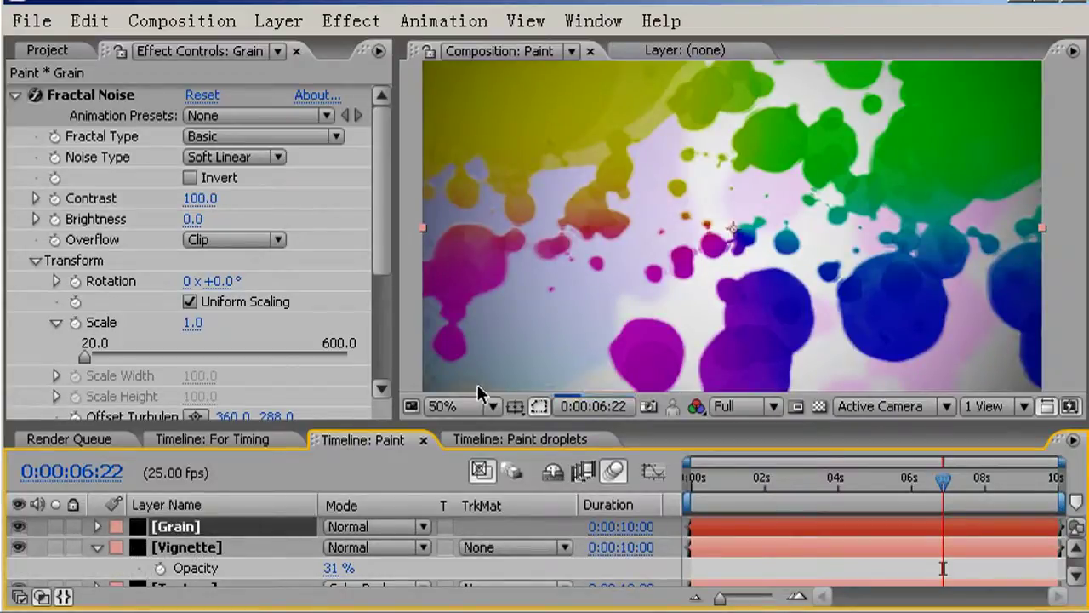
key(grave)
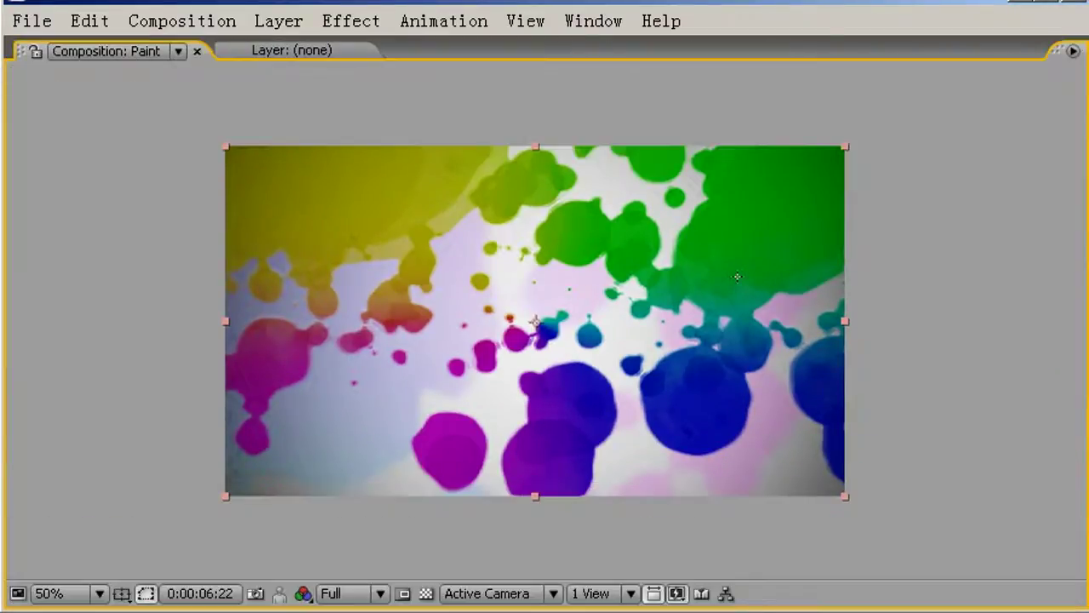
key(slash)
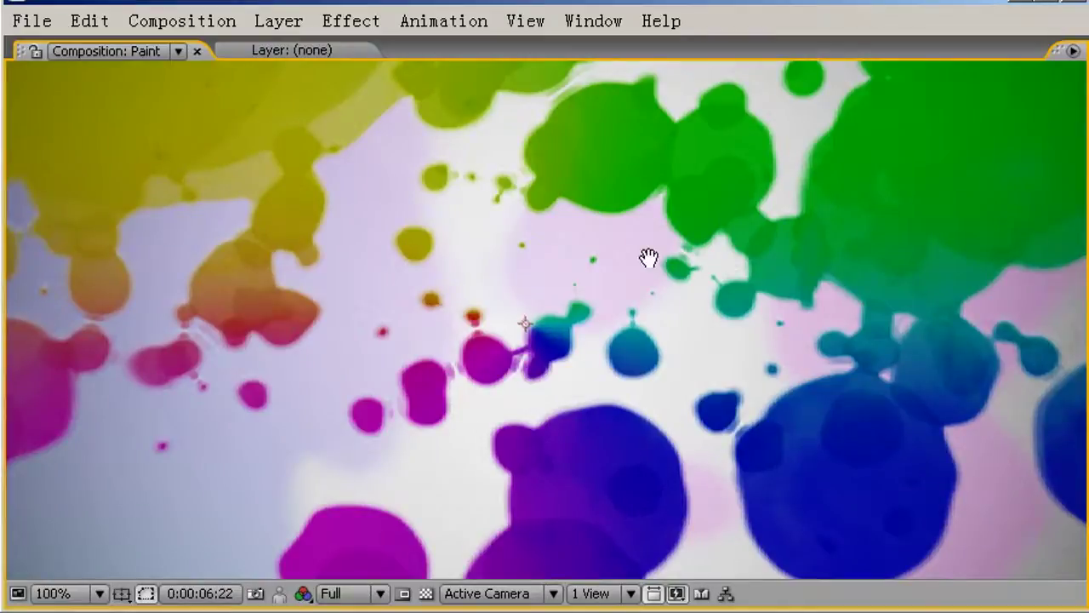
drag(652, 255, 662, 255)
key(grave)
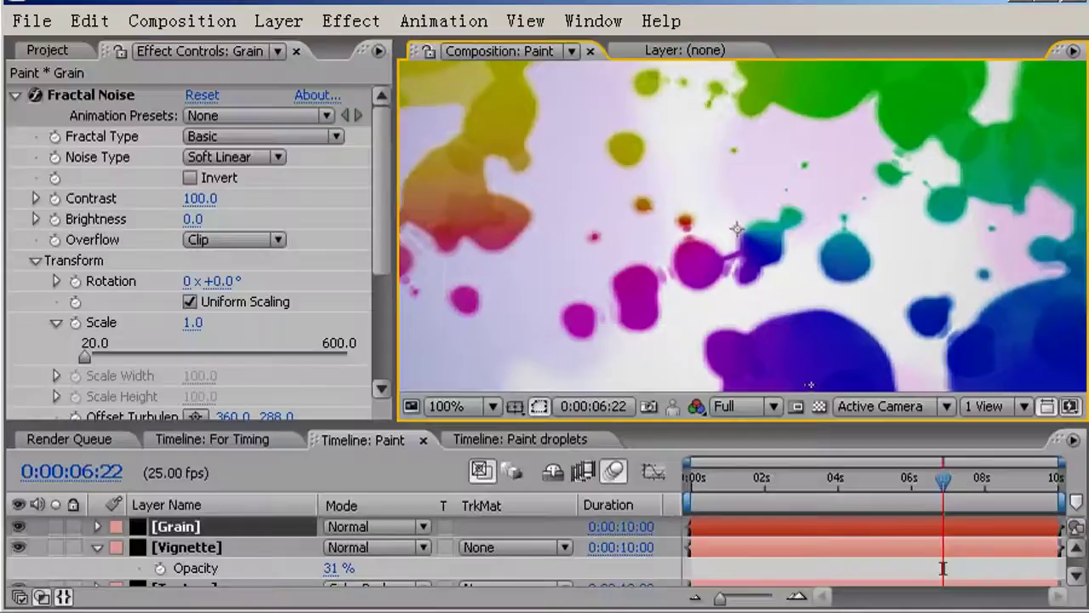
- Scrub from 0:00:05:18 back to 0:00:01:08 at 50% zoom to review the animation
click(900, 477)
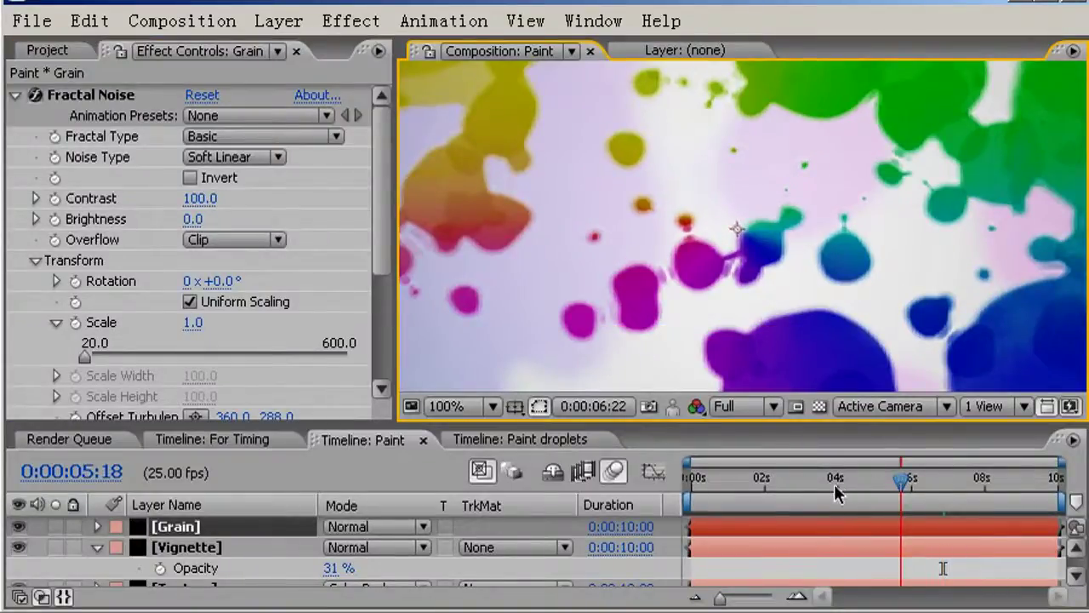
drag(811, 495, 763, 508)
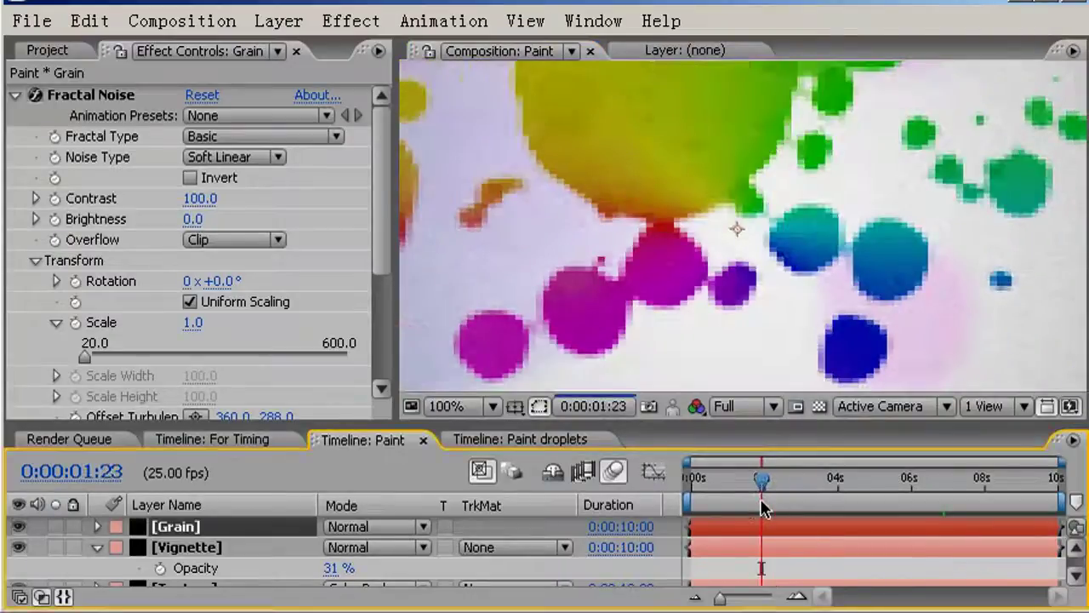
key(comma)
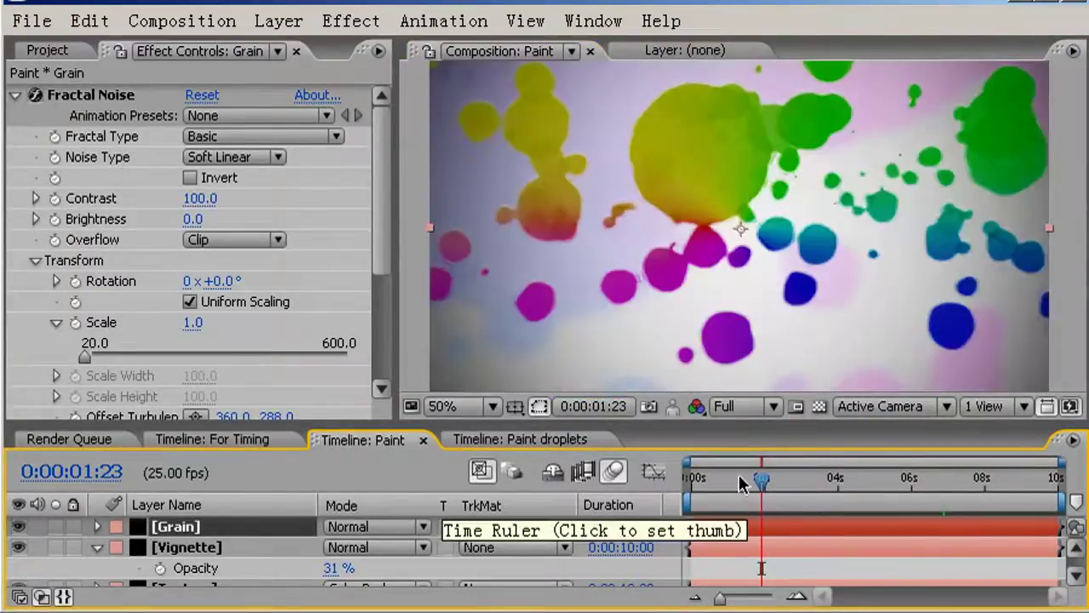
click(738, 476)
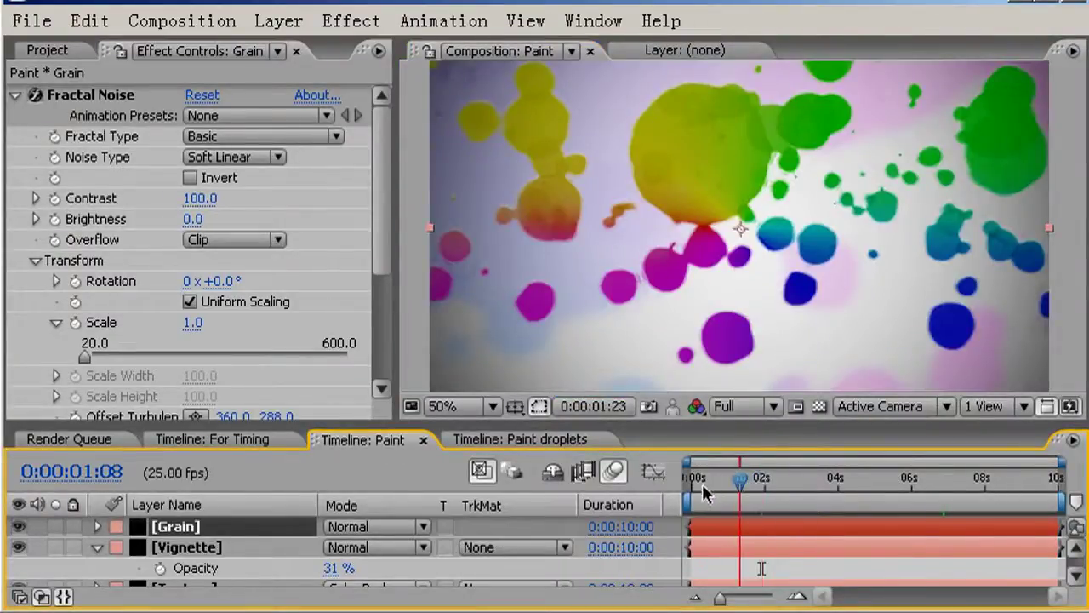